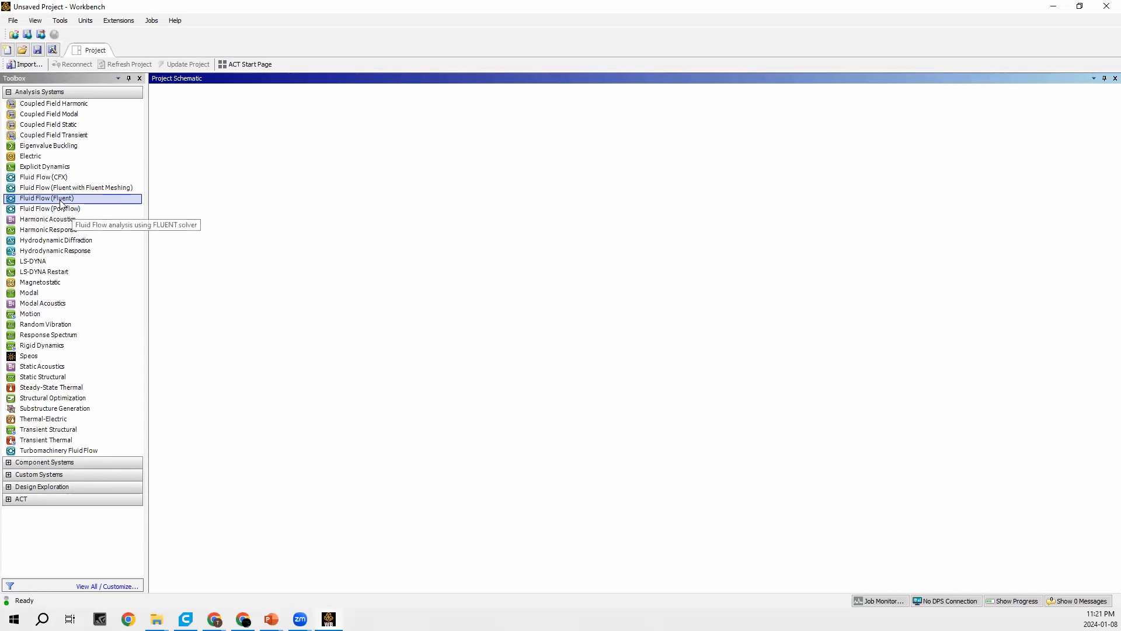
# Add a Fluid Flow (Fluent) analysis system to the project schematic and open its geometry in SpaceClaim.
pyautogui.moveTo(60, 200); pyautogui.dragTo(226, 166)
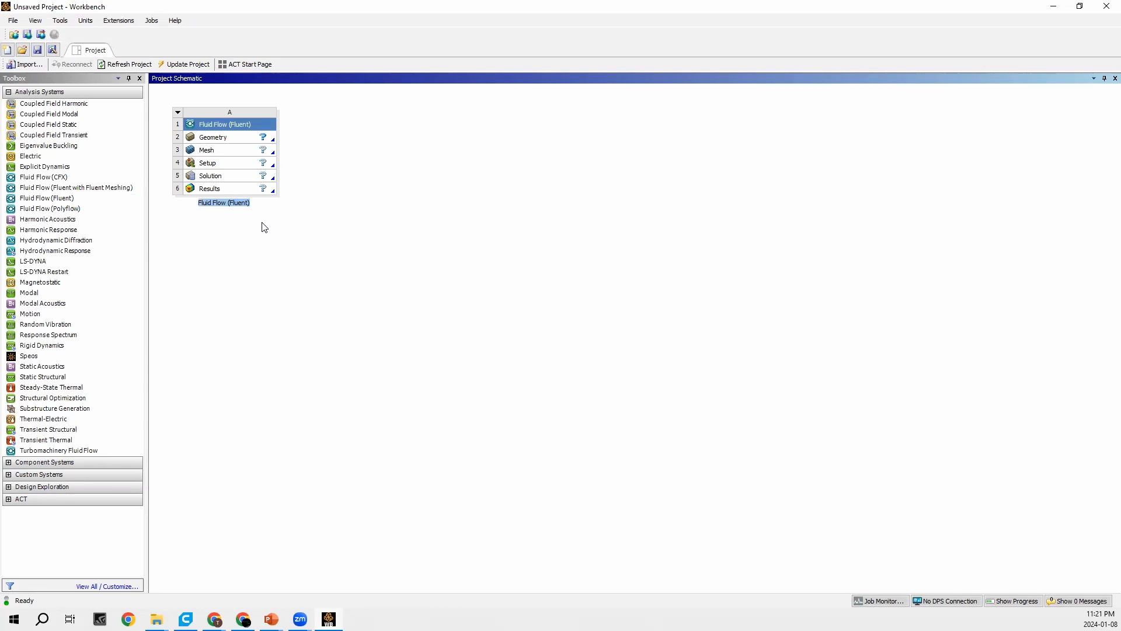
pyautogui.doubleClick(220, 138)
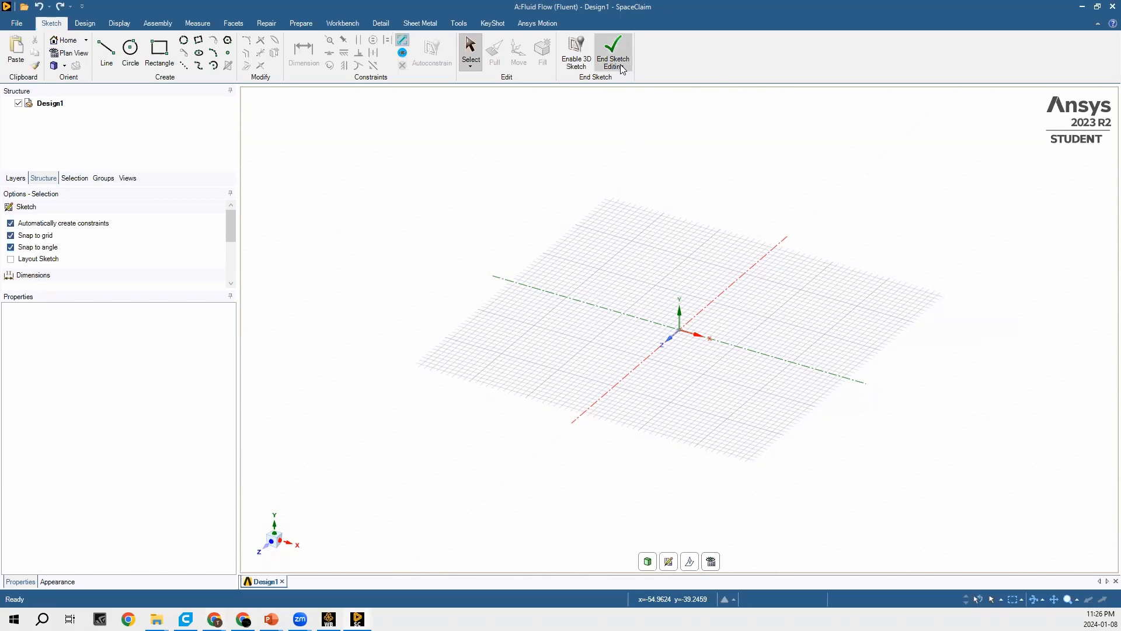
# End the empty default sketch and set the document's length unit to meters.
pyautogui.click(620, 64)
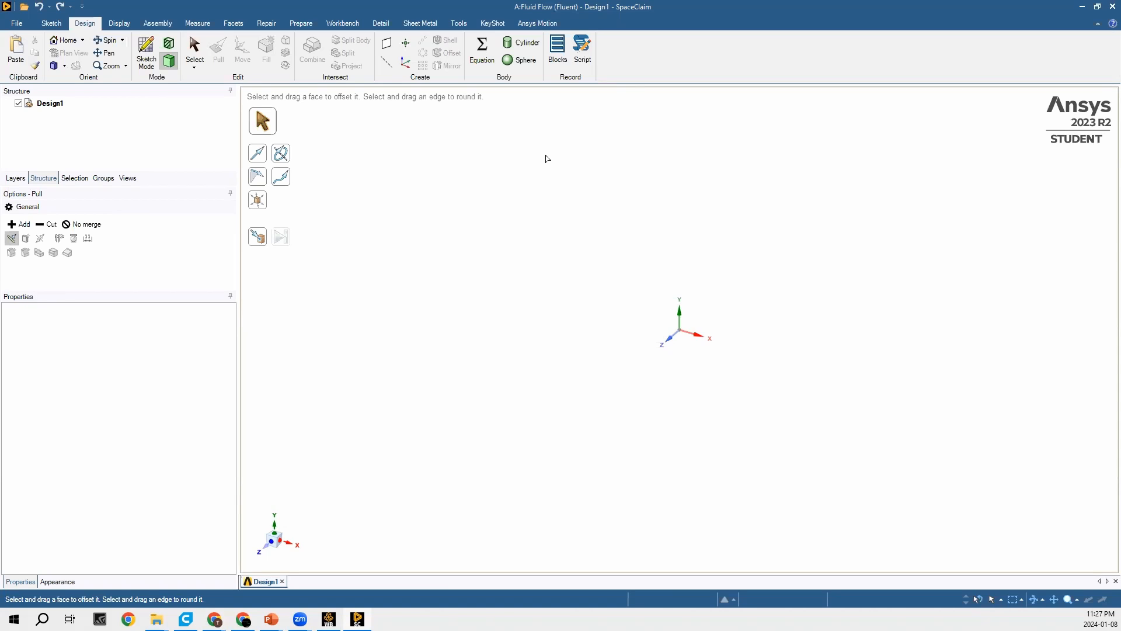
pyautogui.click(17, 23)
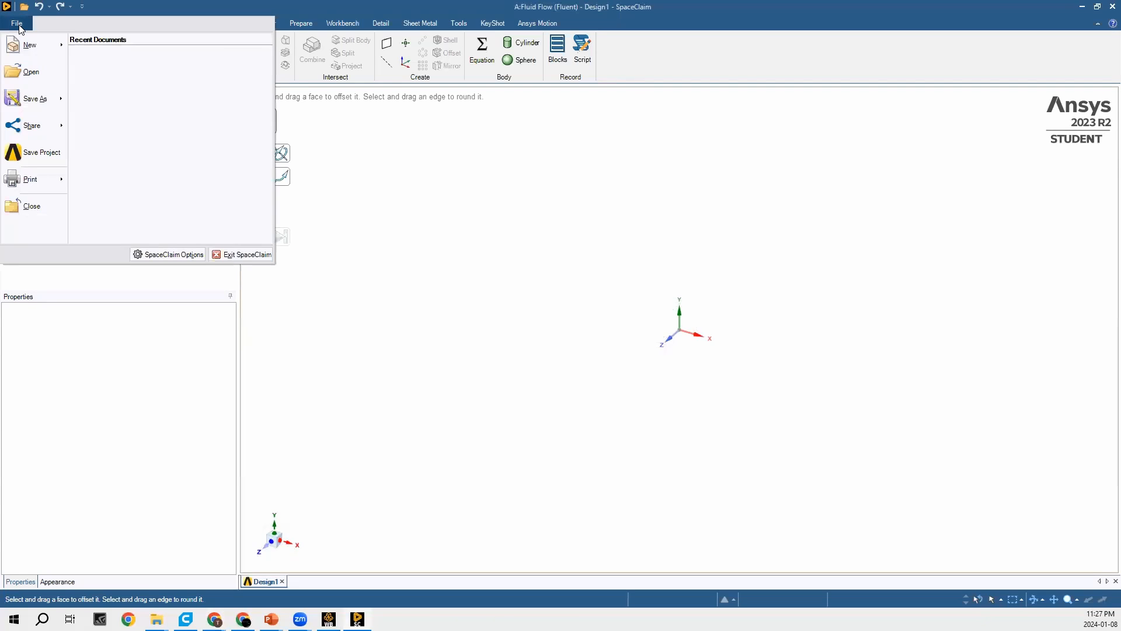
pyautogui.click(168, 255)
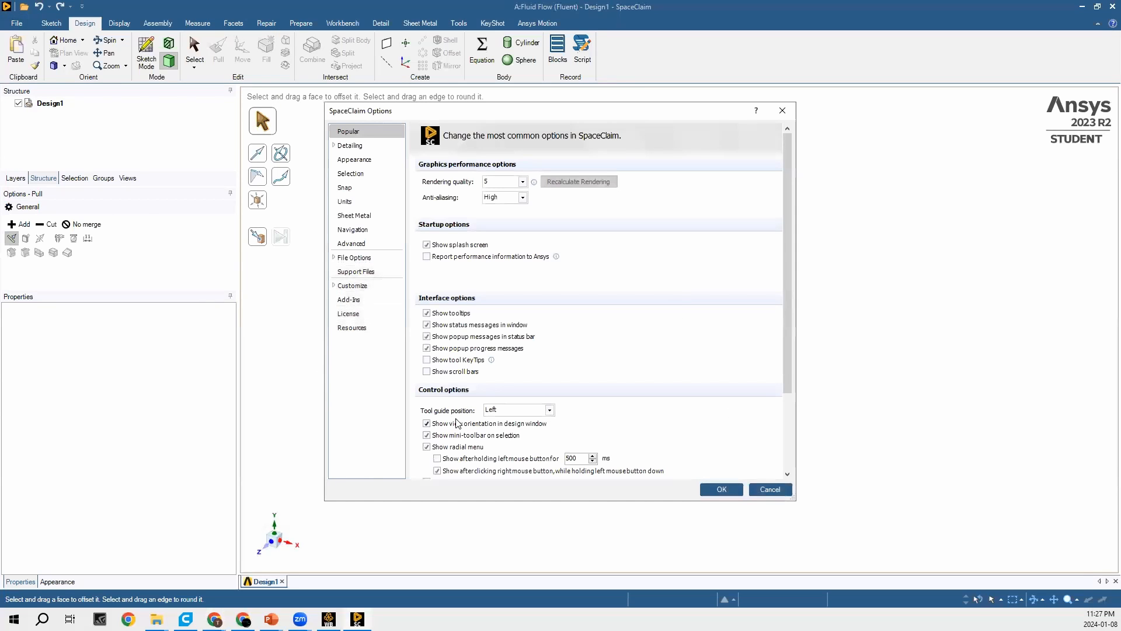
pyautogui.click(359, 199)
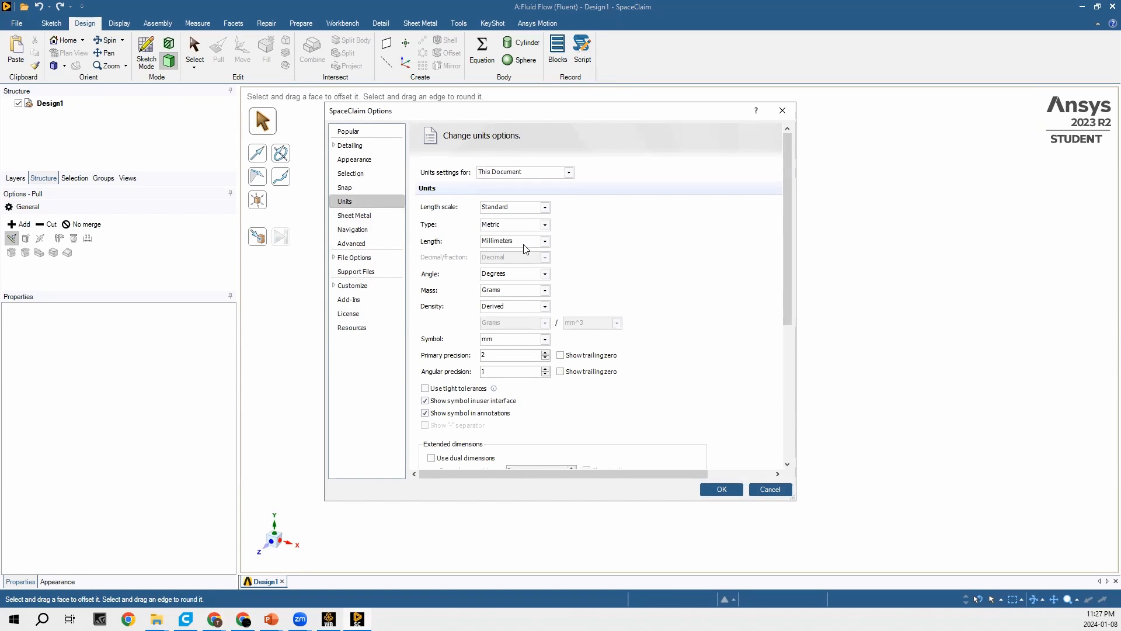
pyautogui.click(544, 241)
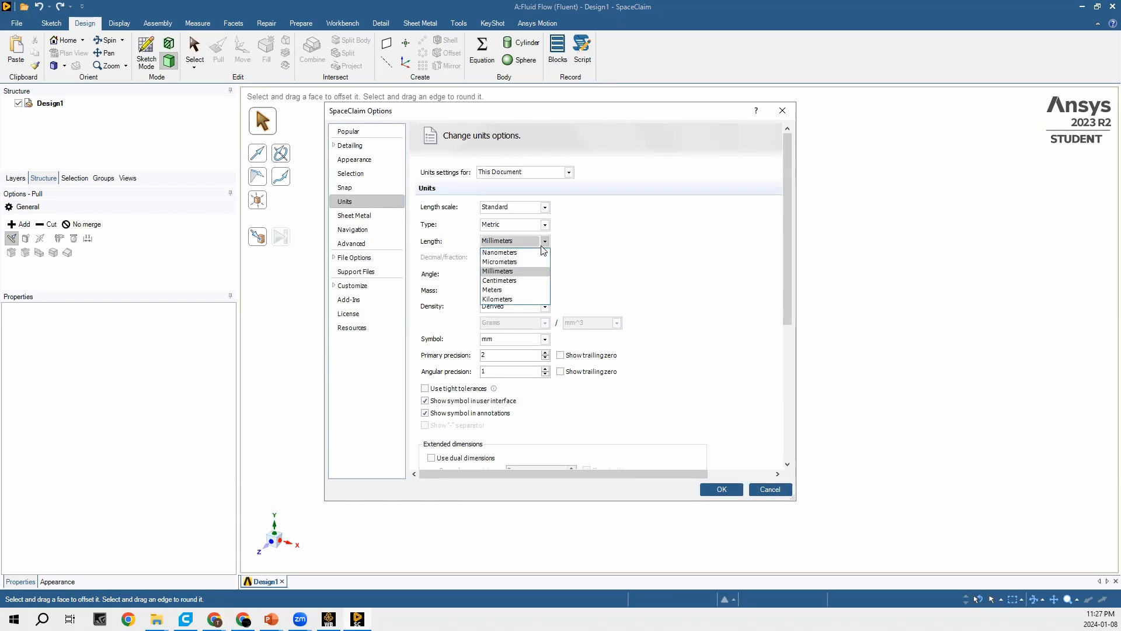
pyautogui.click(525, 288)
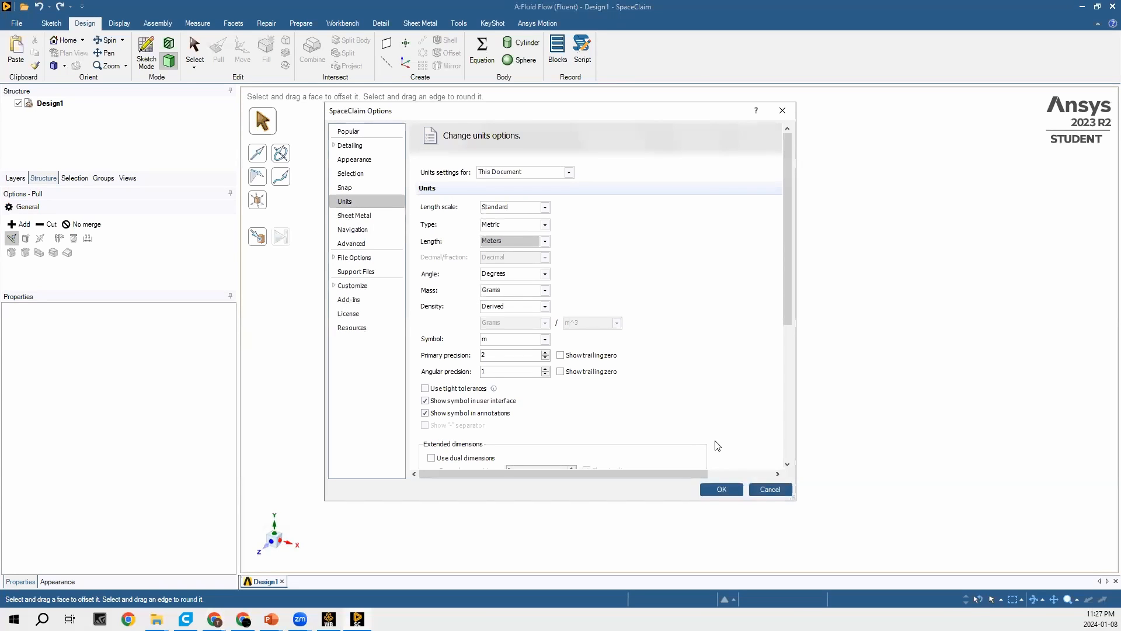
pyautogui.click(722, 489)
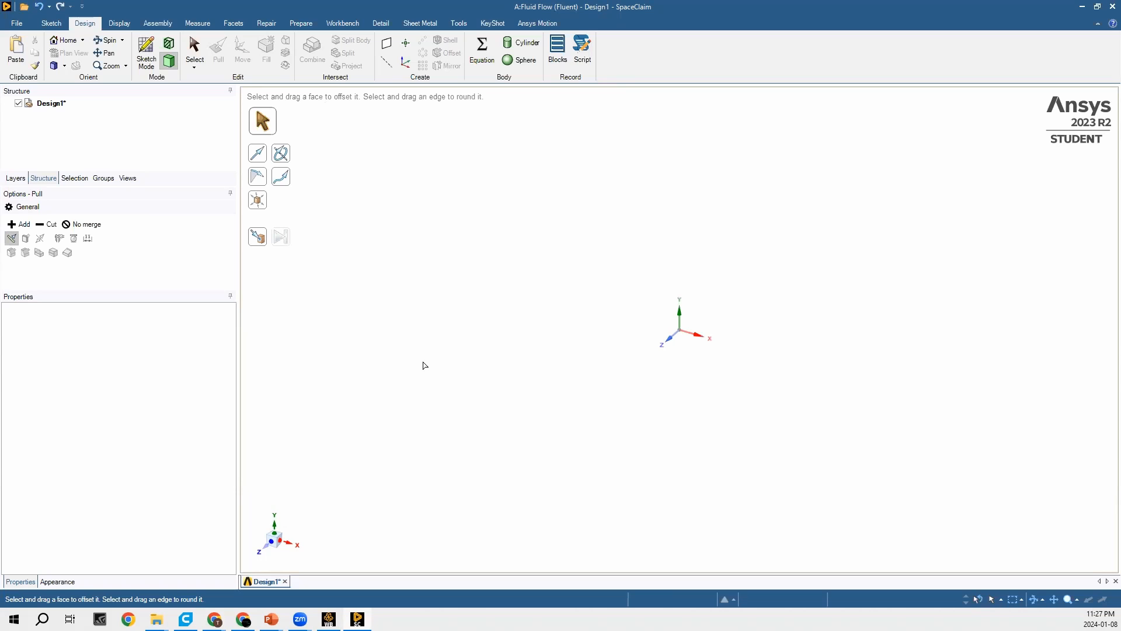
# Start a new sketch on the XY plane and view it face-on.
pyautogui.click(146, 55)
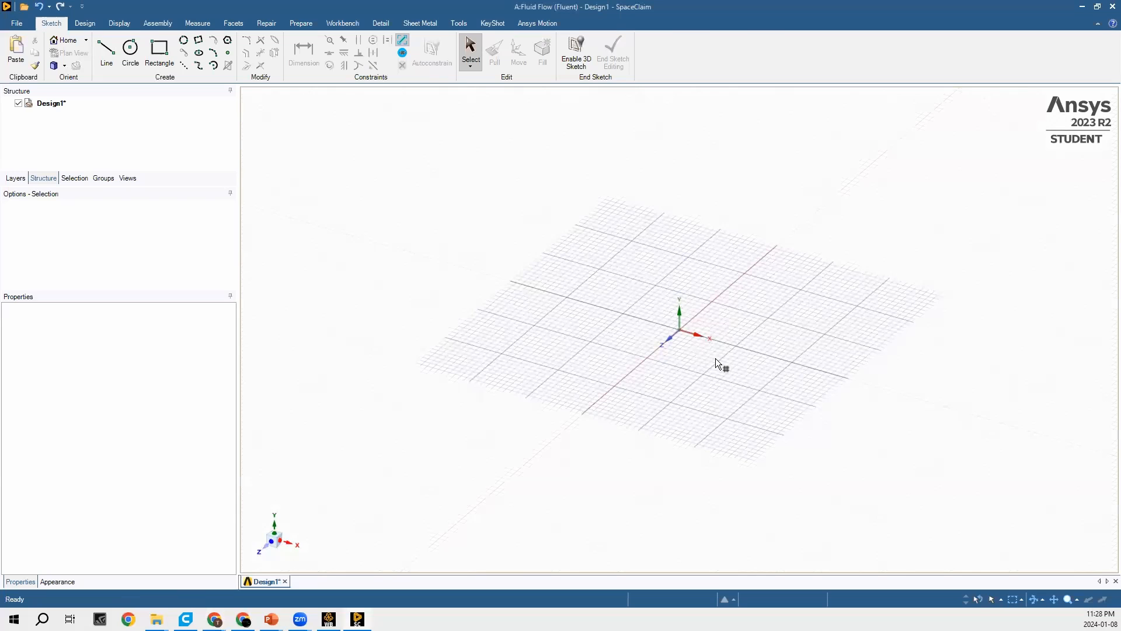
pyautogui.click(777, 244)
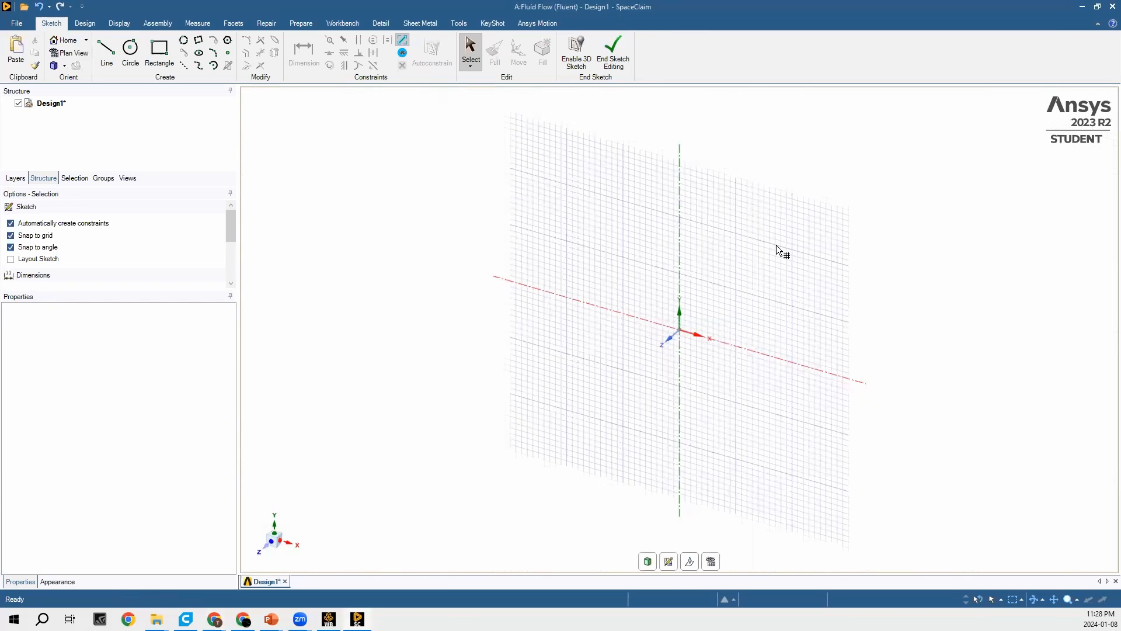
pyautogui.click(271, 548)
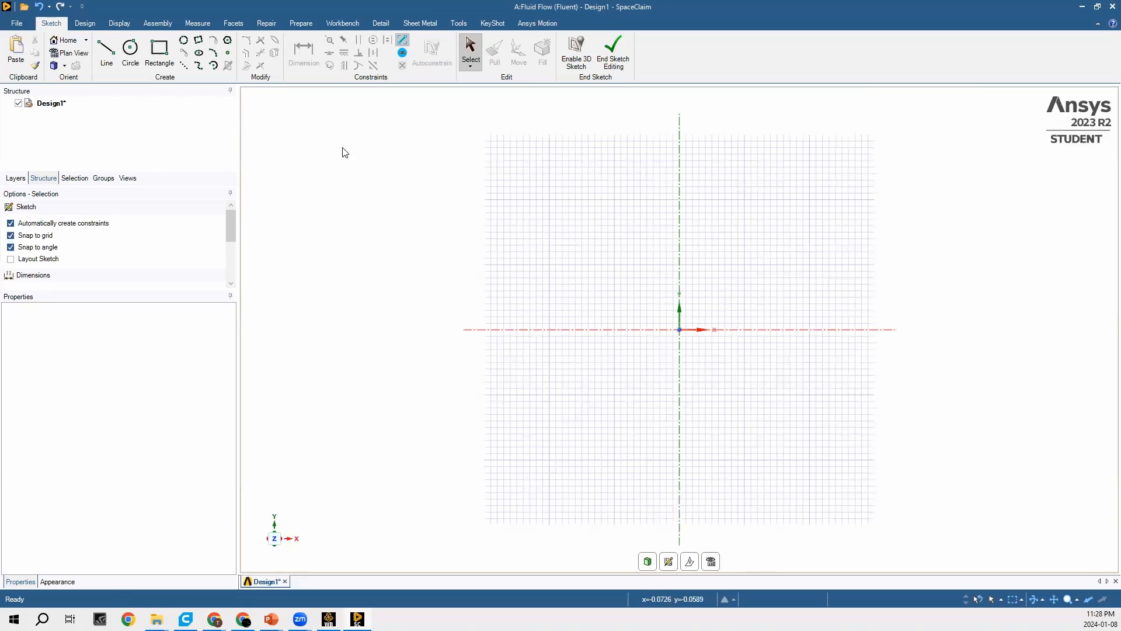
# Sketch a 1 m by 1 m rectangle with one corner at the origin and end the sketch to form a surface.
pyautogui.click(164, 63)
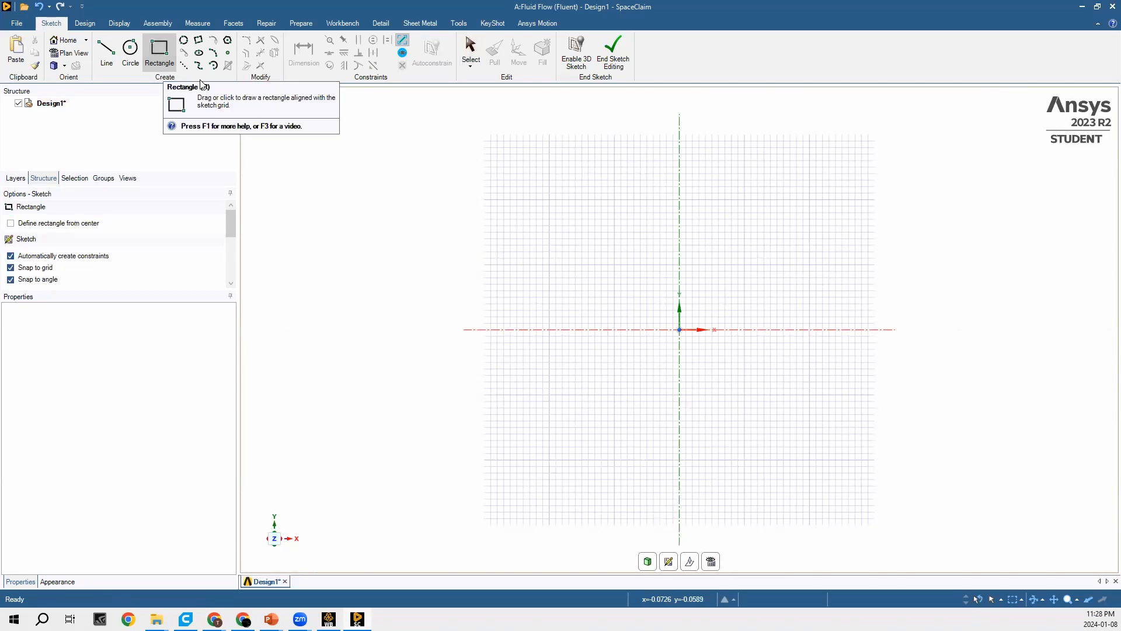
pyautogui.click(679, 330)
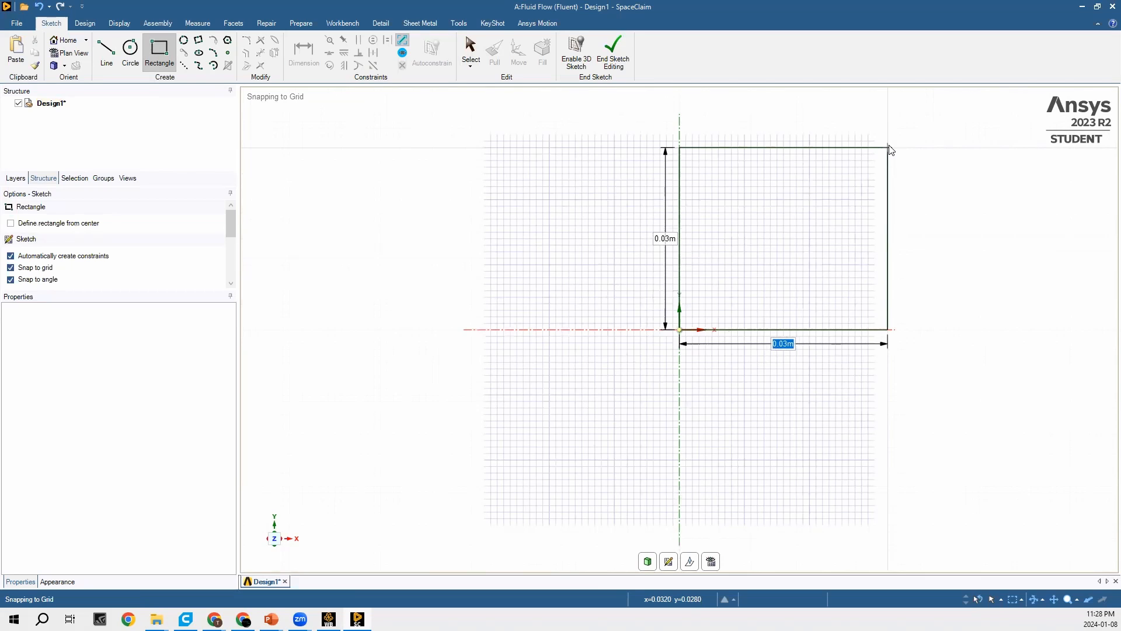
pyautogui.write('1')
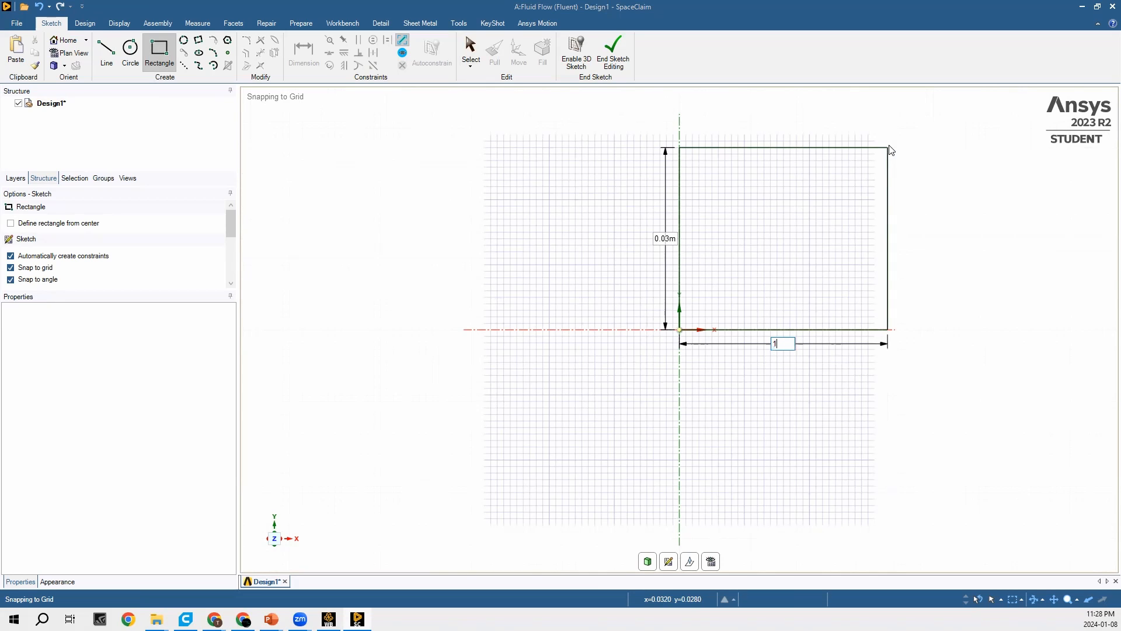
pyautogui.scroll(-10, 889, 150)
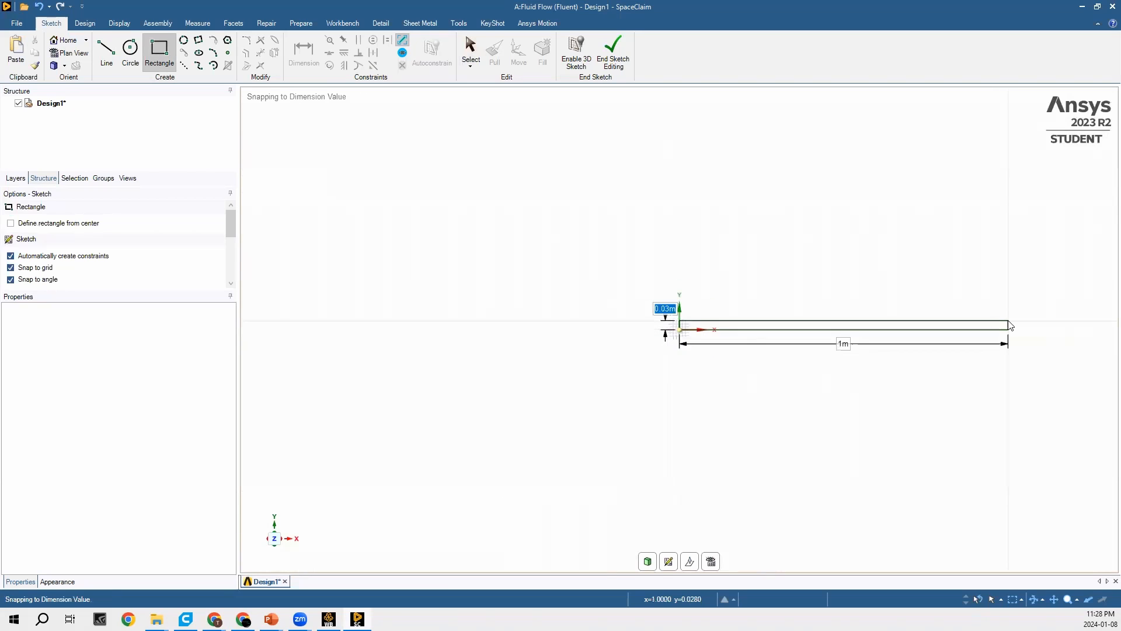
pyautogui.write('1')
pyautogui.press('BackSpace')
pyautogui.write('1')
pyautogui.press('Return')
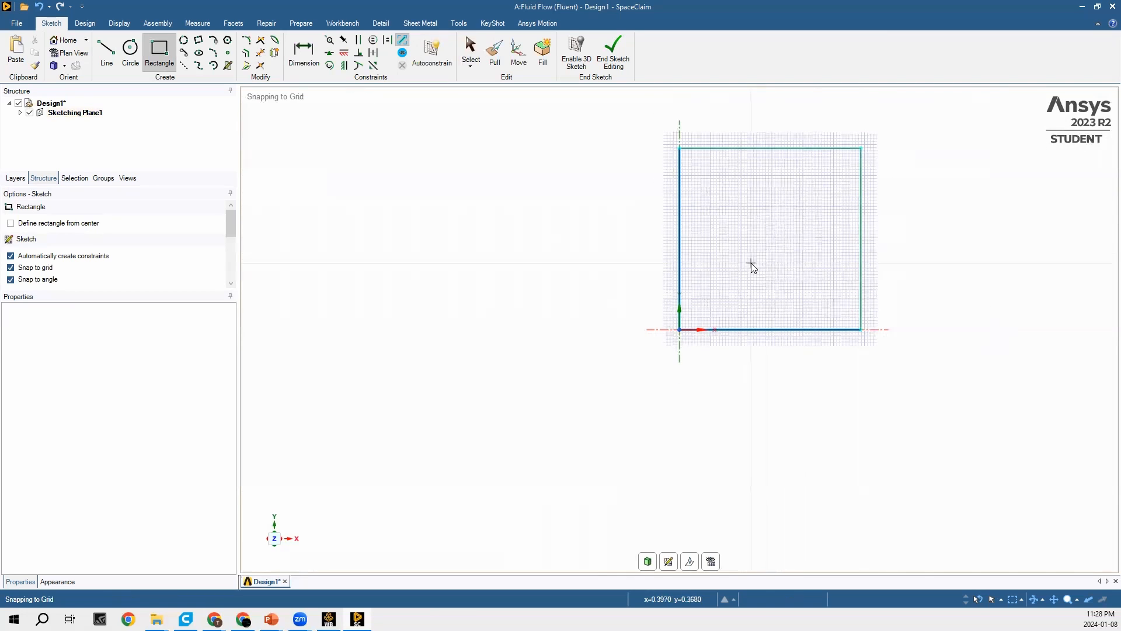
pyautogui.click(615, 69)
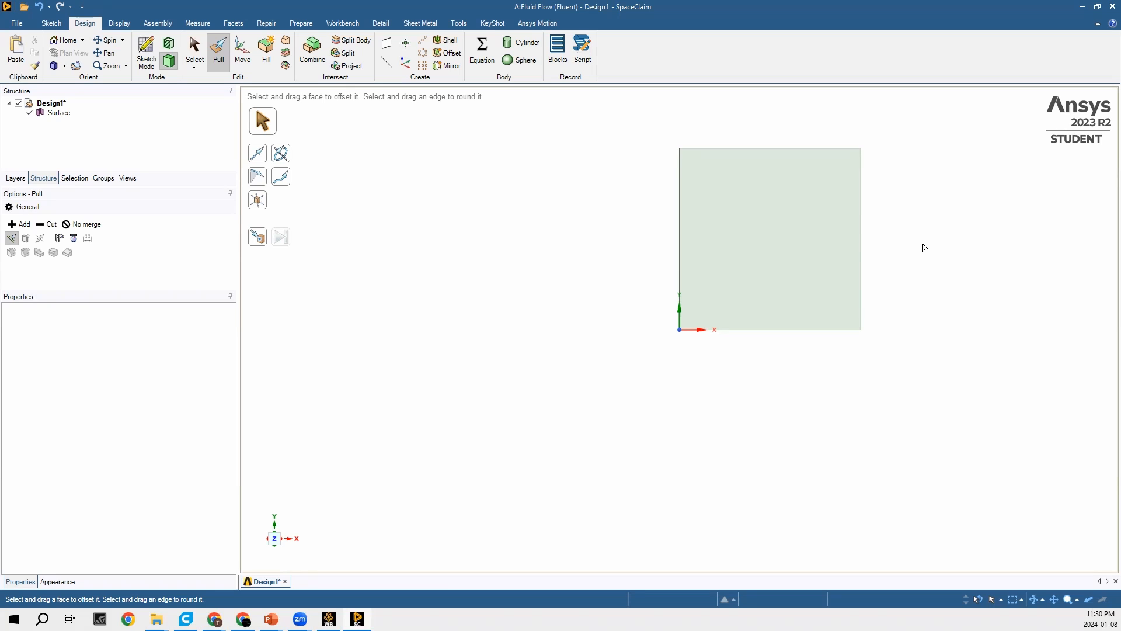
# Close SpaceClaim and open the Fluent system's mesh in the Meshing application.
pyautogui.click(1106, 11)
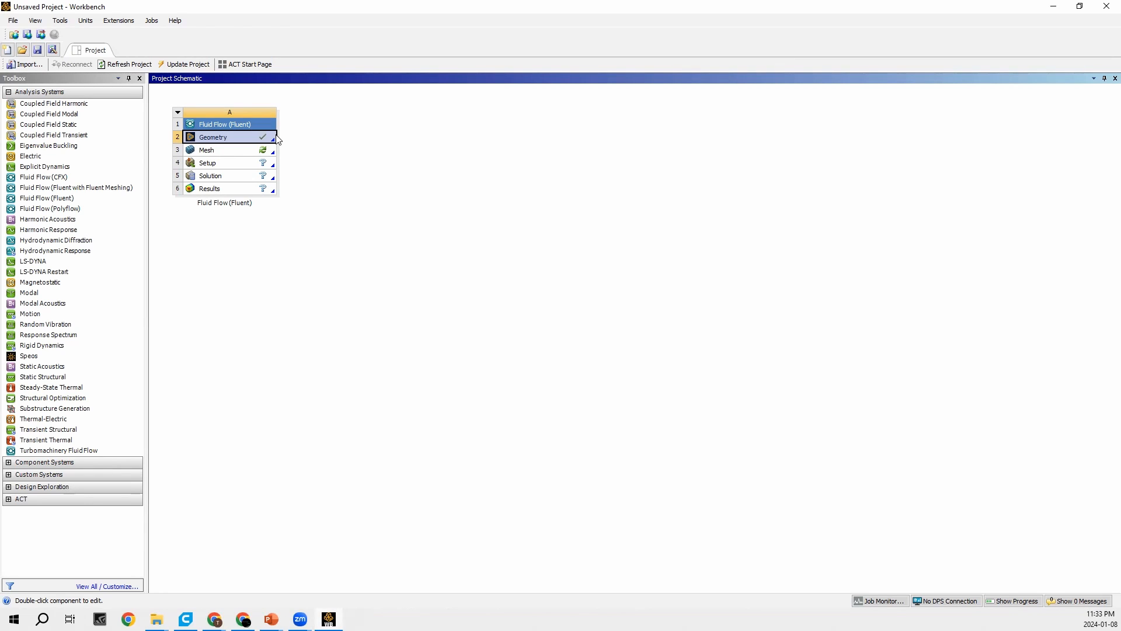
pyautogui.doubleClick(222, 153)
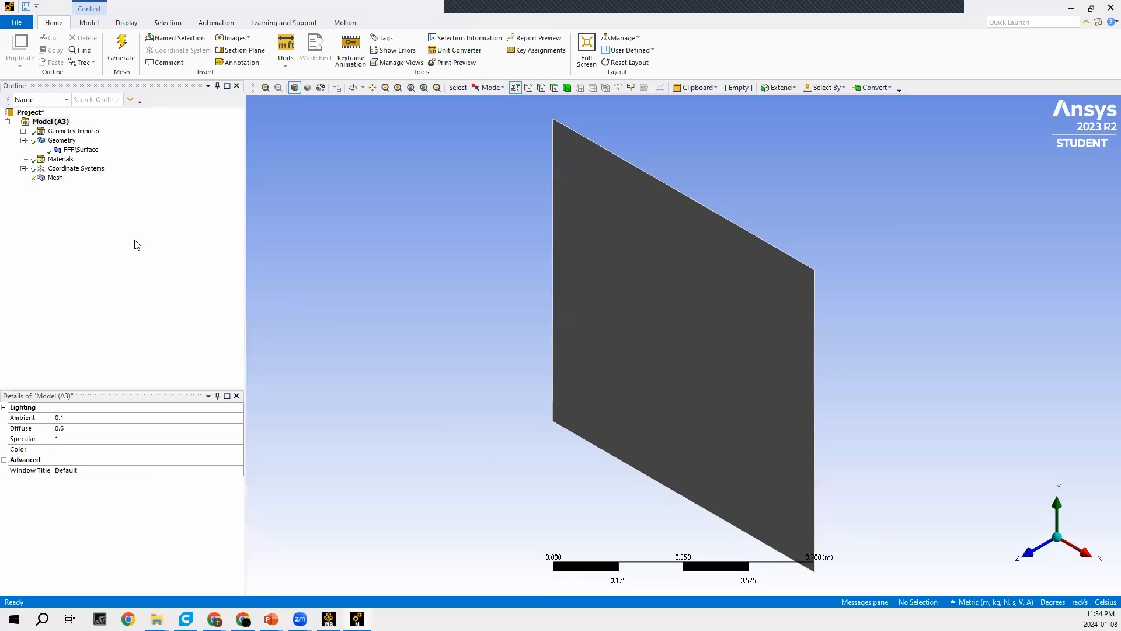
# Generate a mesh with the default settings and view the square surface along the Z axis.
pyautogui.rightClick(58, 183)
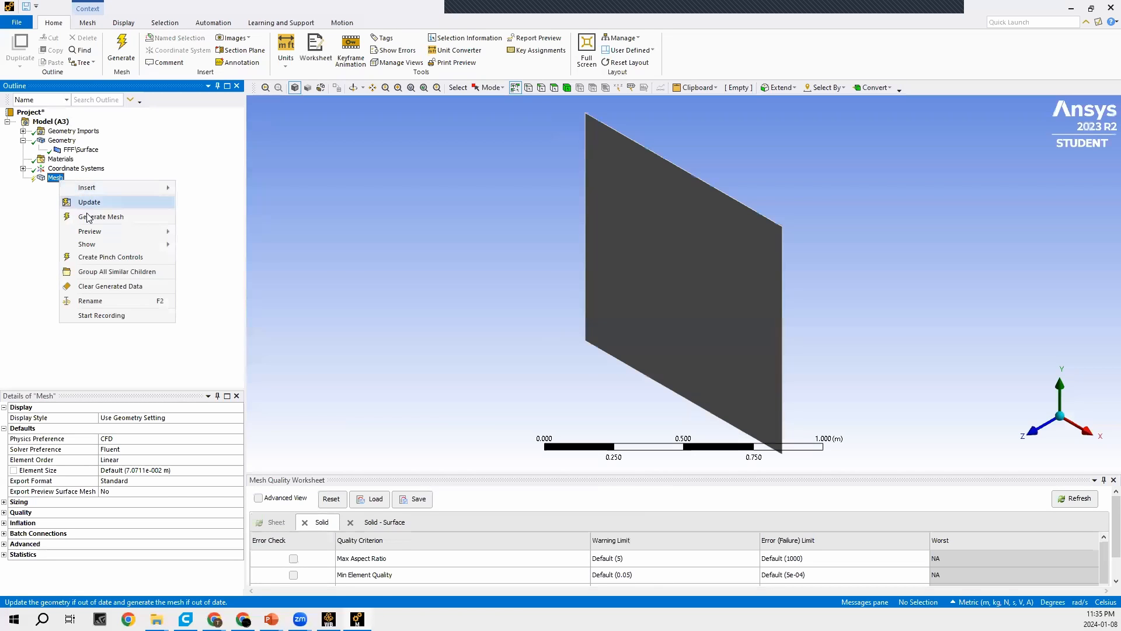
pyautogui.click(89, 217)
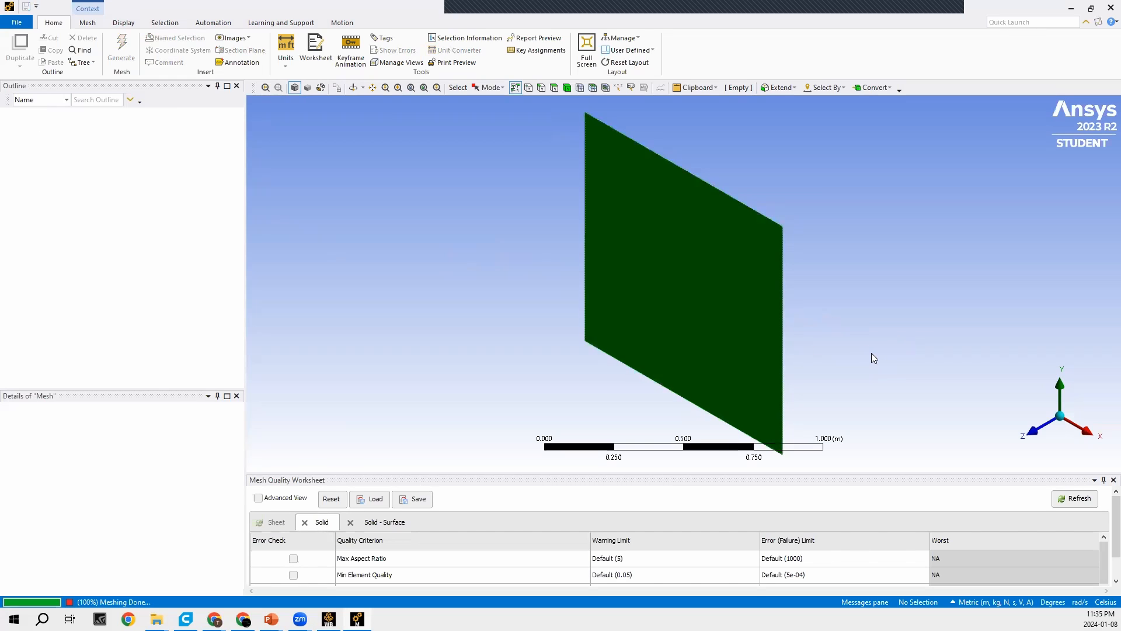
pyautogui.click(1034, 430)
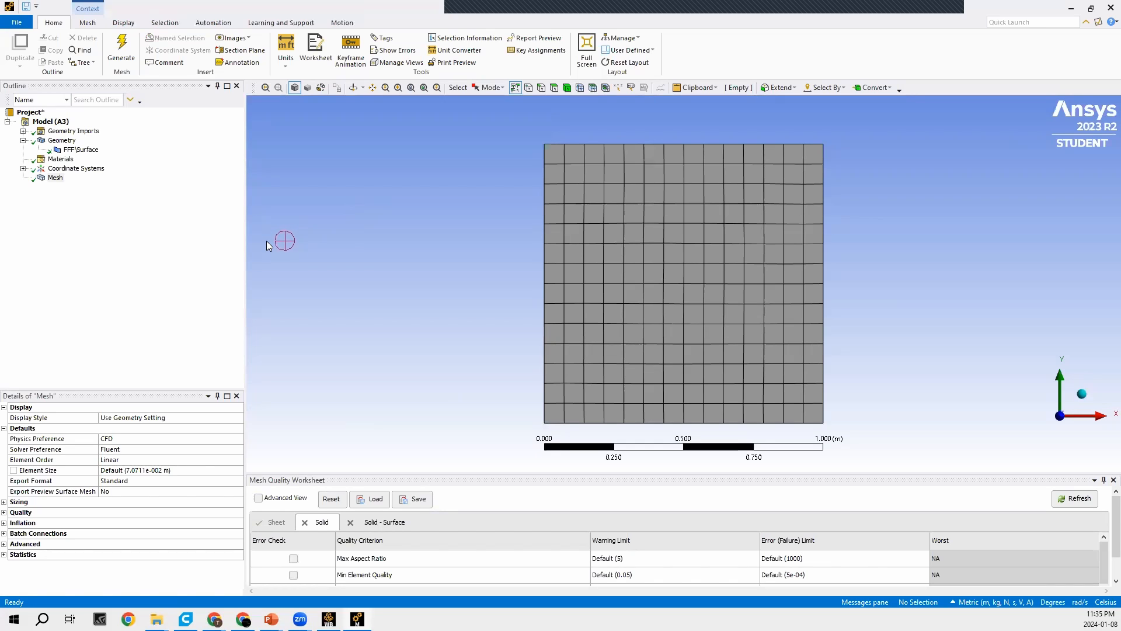
# Insert a Sizing control under the mesh and scope it to the square face.
pyautogui.rightClick(55, 178)
pyautogui.moveTo(93, 192)
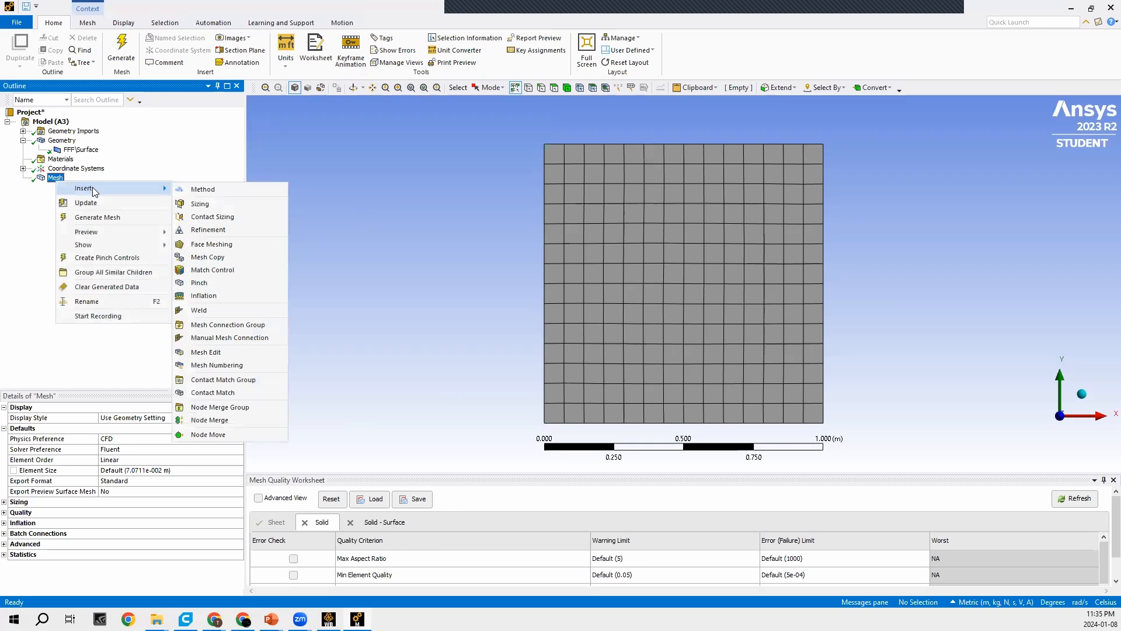
pyautogui.click(199, 204)
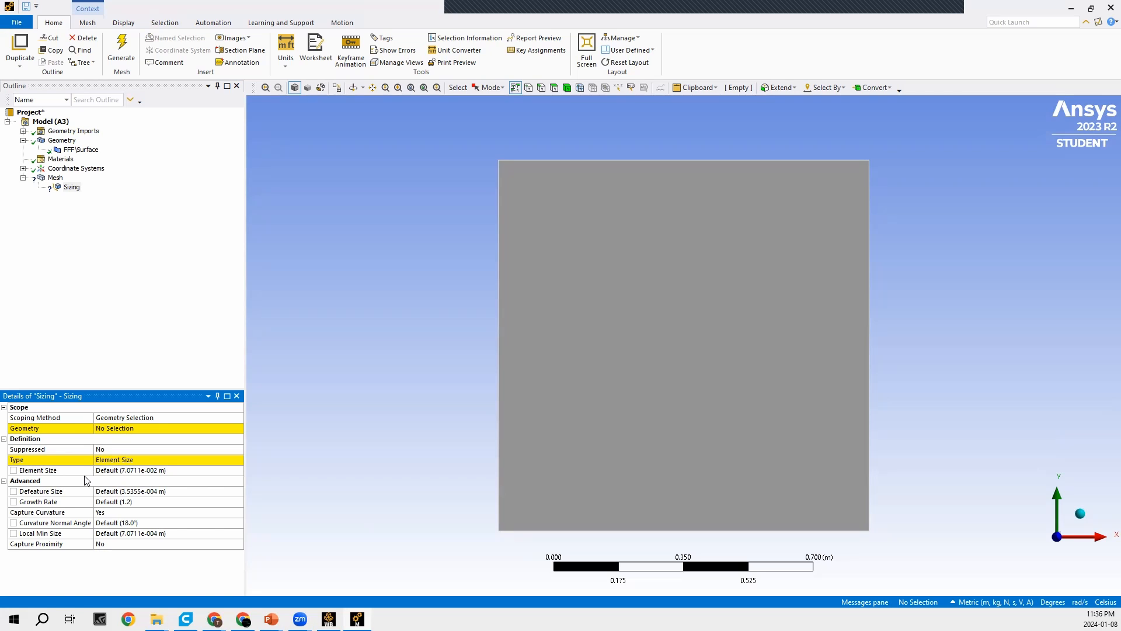
pyautogui.click(554, 92)
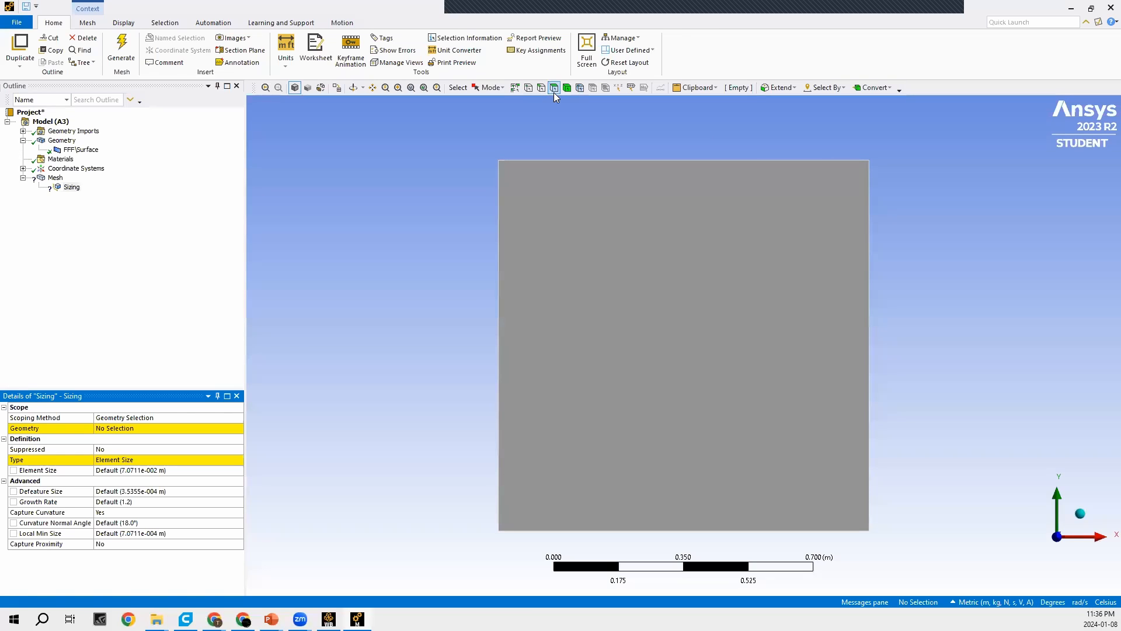
pyautogui.click(630, 303)
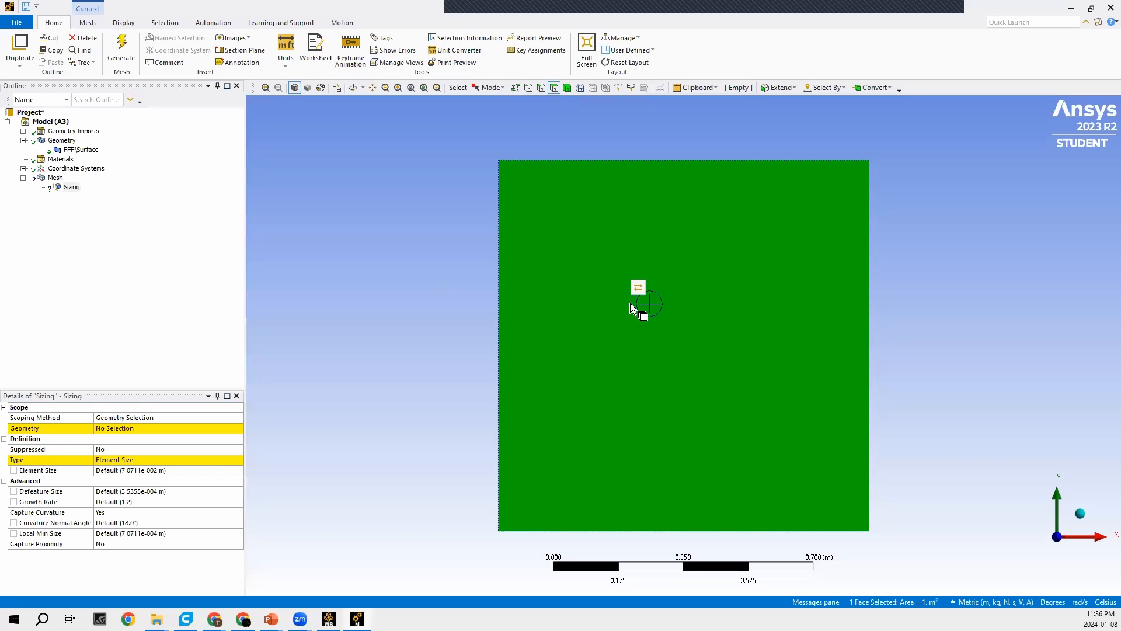
pyautogui.click(124, 436)
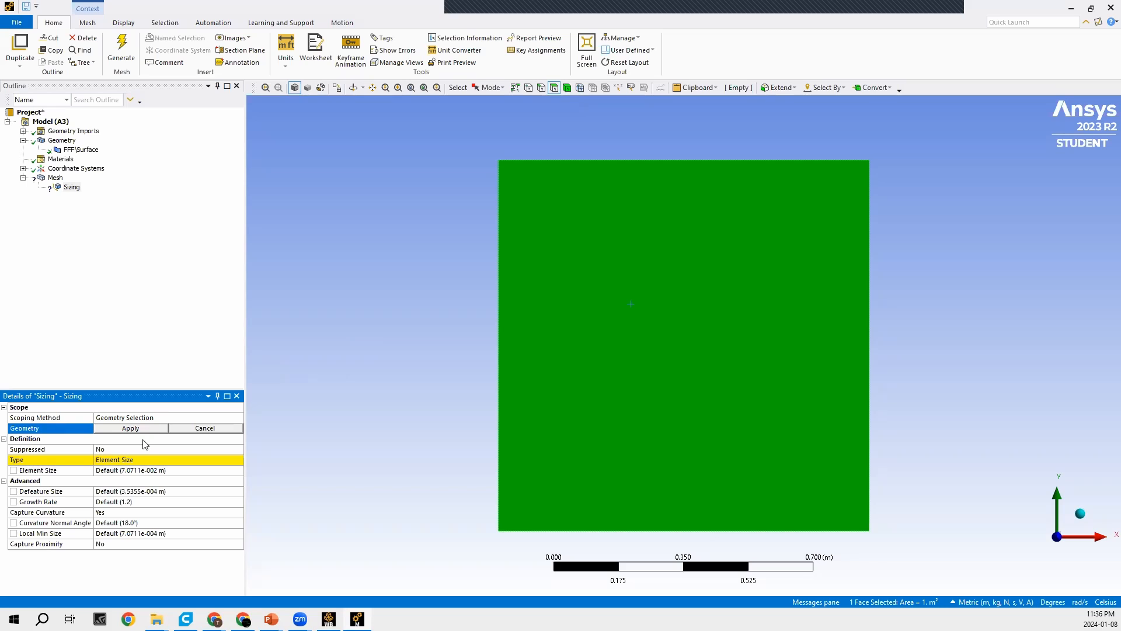
pyautogui.click(144, 430)
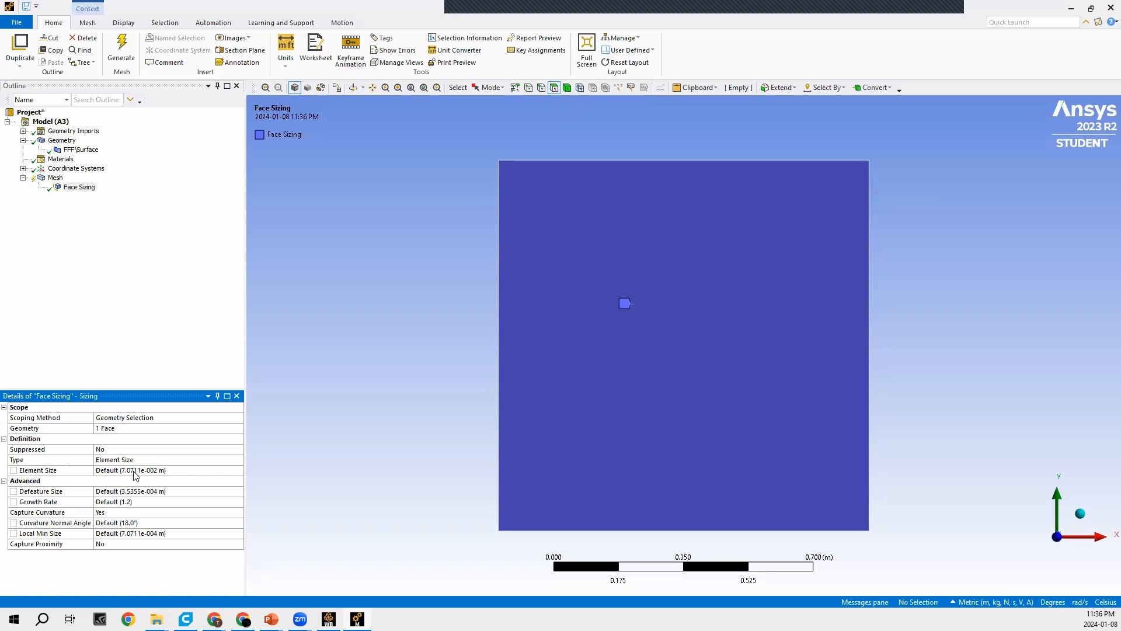
# Set the face sizing's element size to 0.025 m and regenerate the mesh.
pyautogui.click(136, 475)
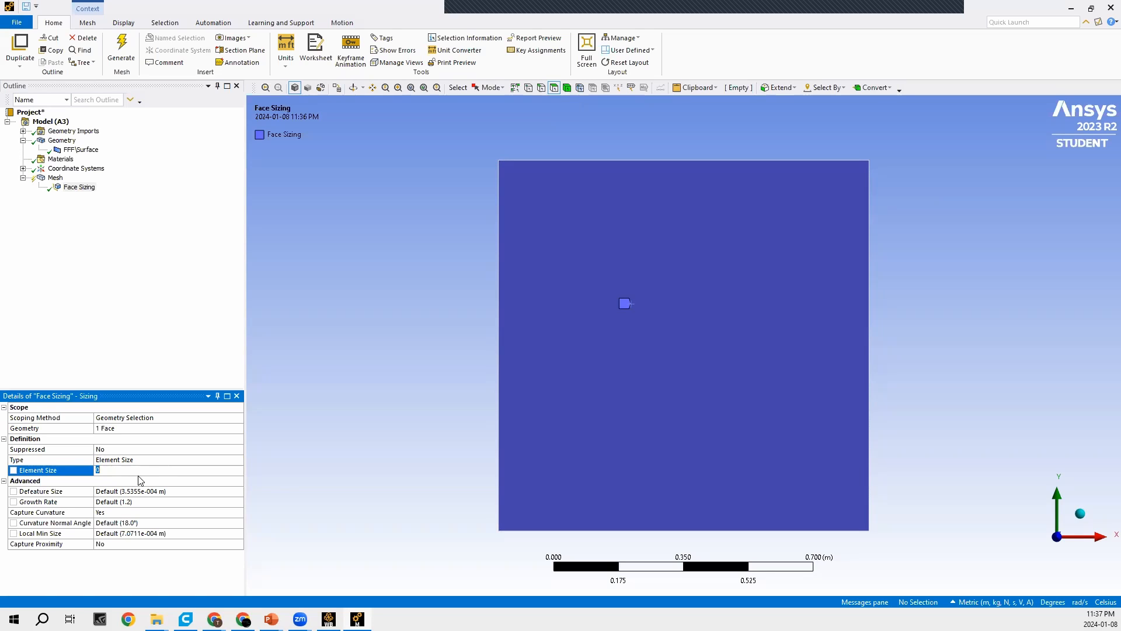
pyautogui.write('0')
pyautogui.write('.0')
pyautogui.write('25')
pyautogui.click(118, 333)
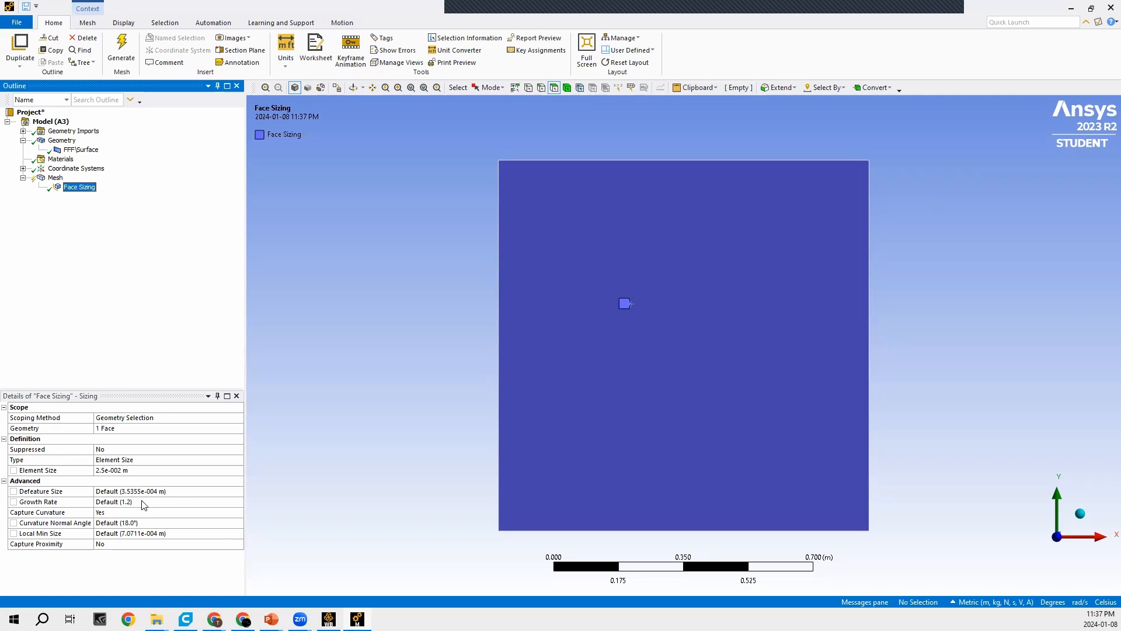
pyautogui.rightClick(54, 178)
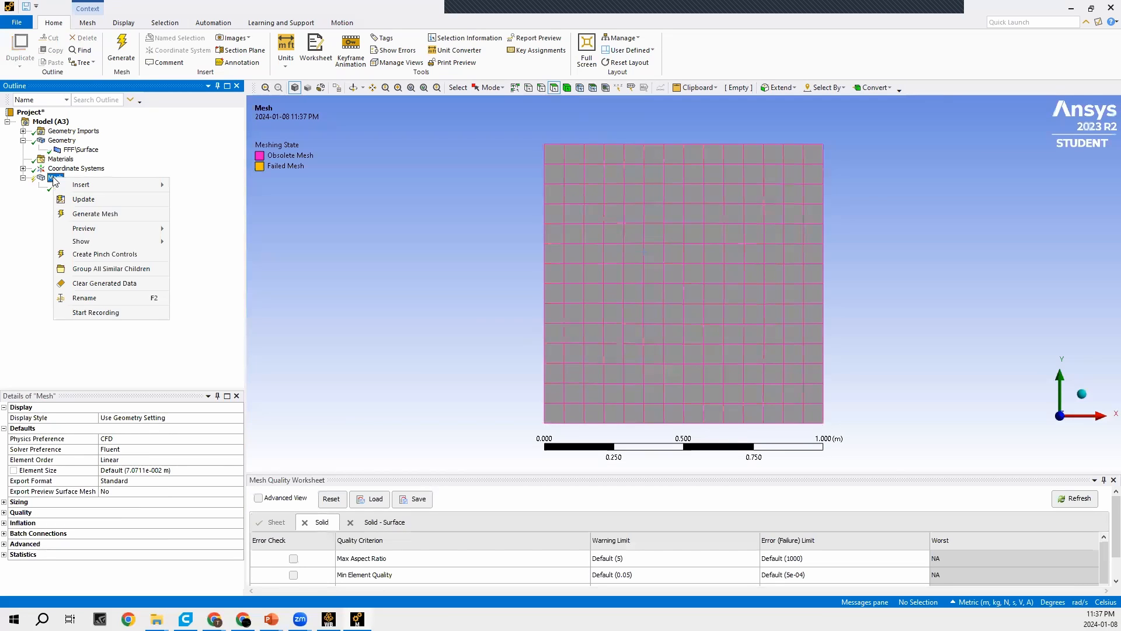
pyautogui.click(77, 216)
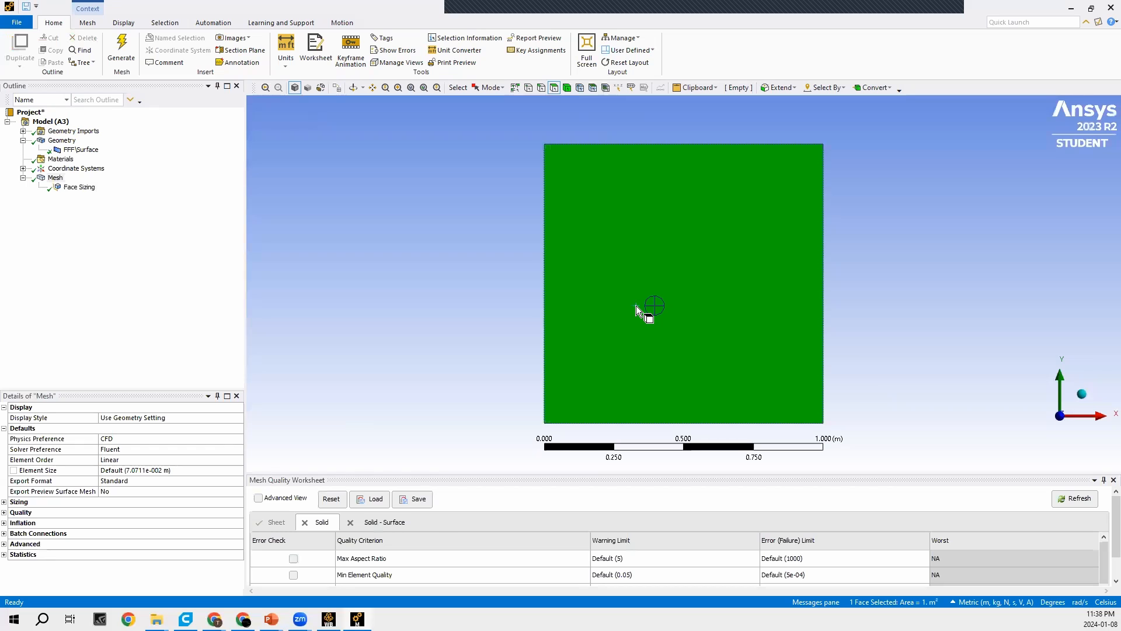
# Create a named selection called Fluid Domain from the square face and check it in the outline.
pyautogui.rightClick(628, 301)
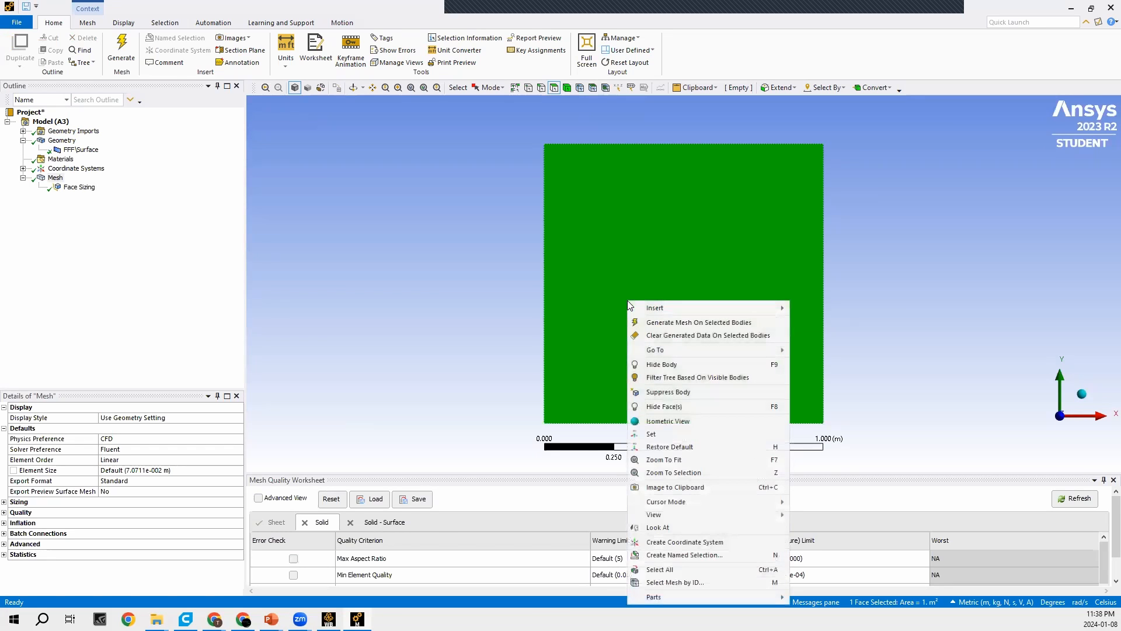
pyautogui.click(659, 561)
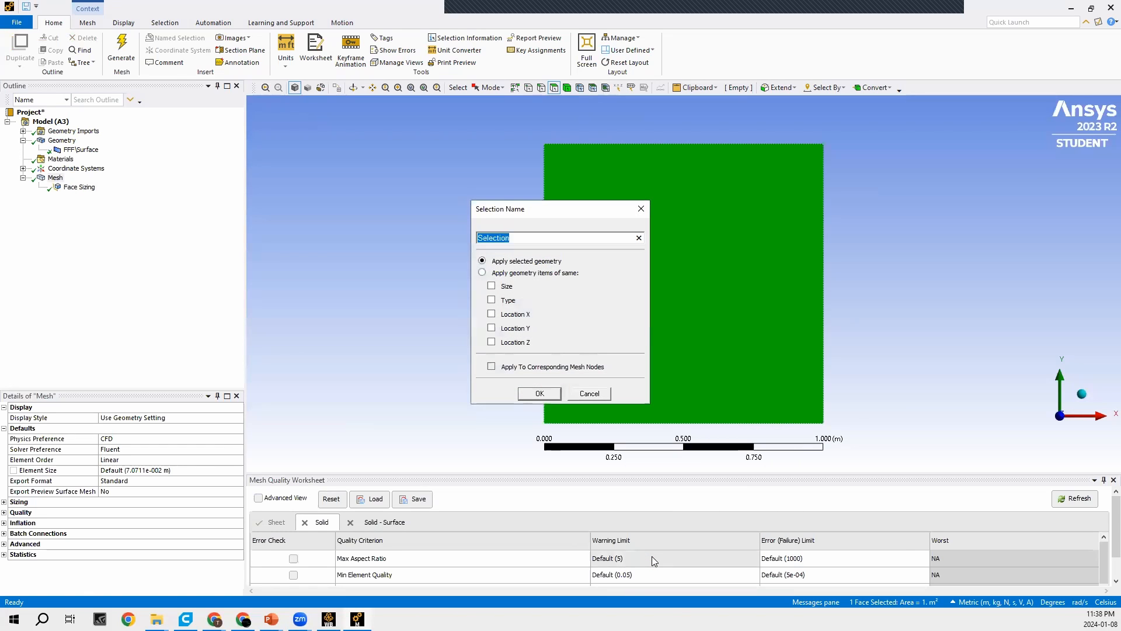
pyautogui.write('FLui')
pyautogui.press('BackSpace')
pyautogui.press('BackSpace')
pyautogui.press('BackSpace')
pyautogui.write('luid Domain')
pyautogui.click(524, 394)
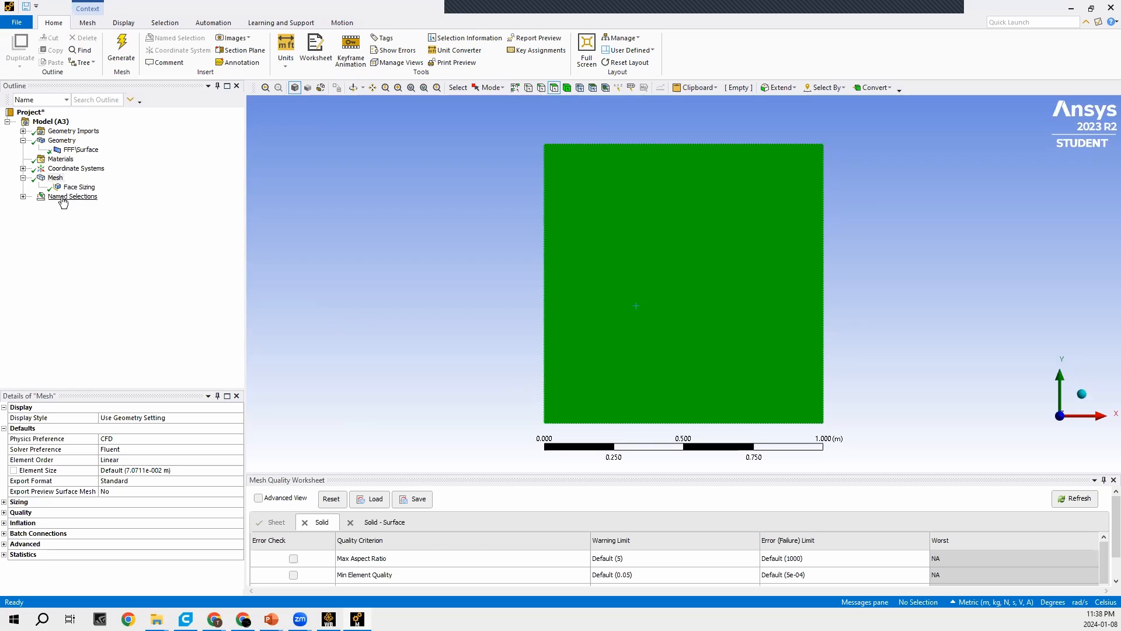
pyautogui.click(23, 197)
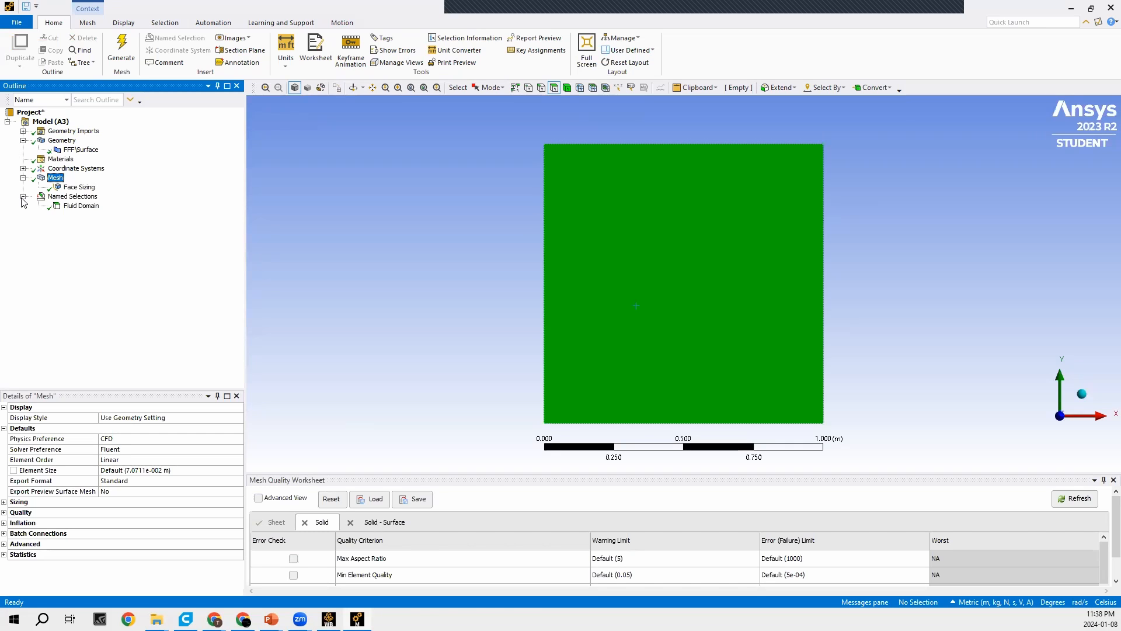
pyautogui.click(23, 198)
# Create a named selection called Moving_Wall from the square's upper edge.
pyautogui.click(541, 88)
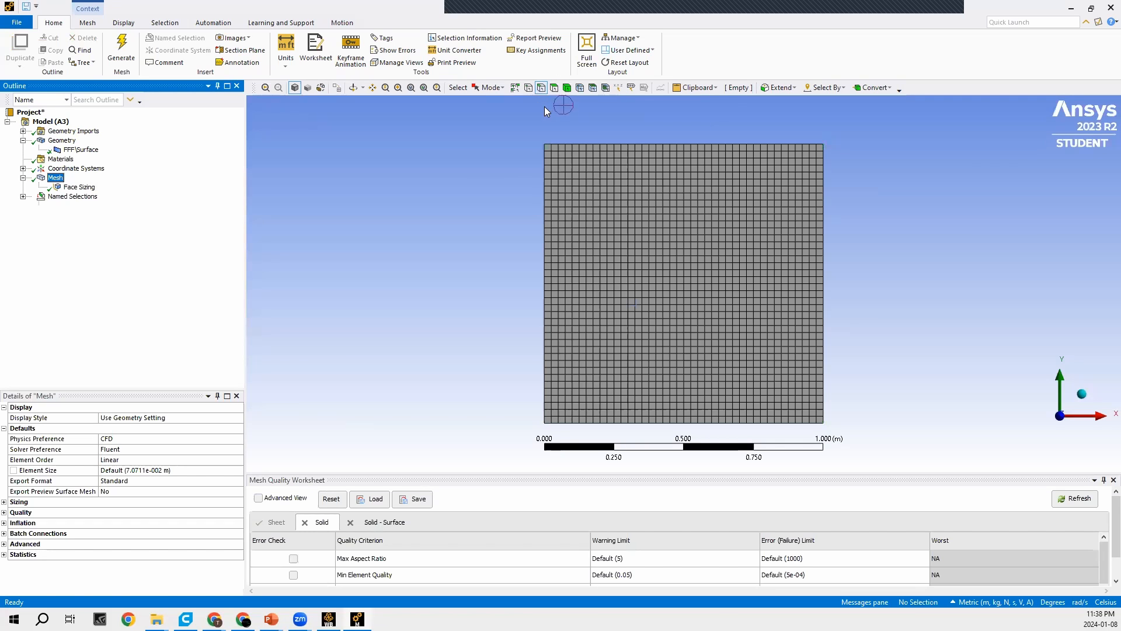
pyautogui.click(562, 142)
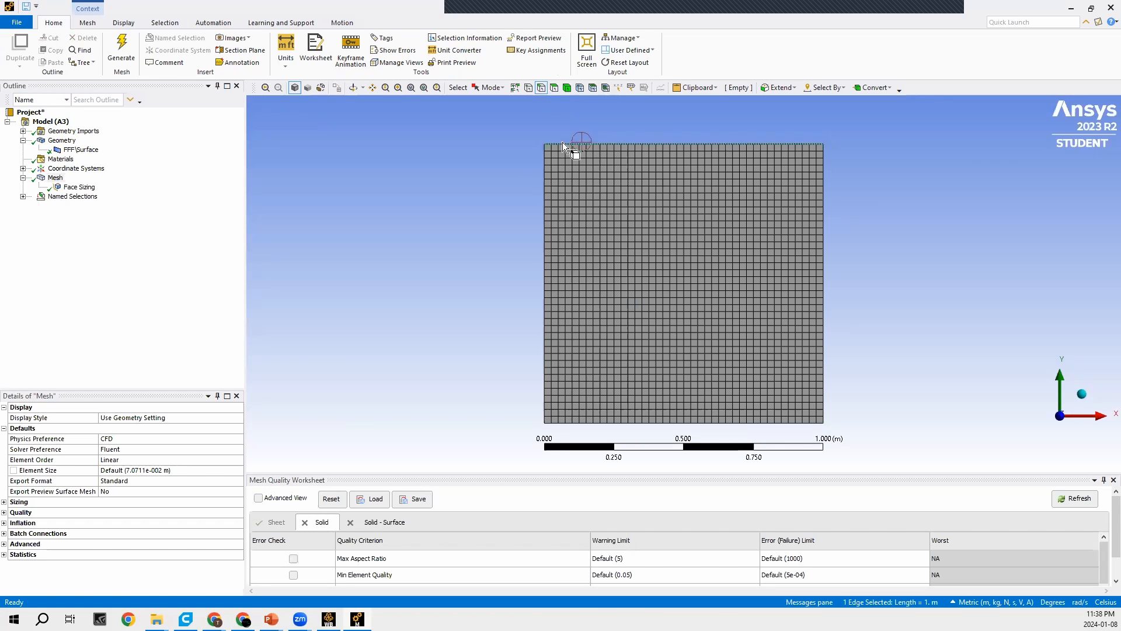
pyautogui.rightClick(562, 142)
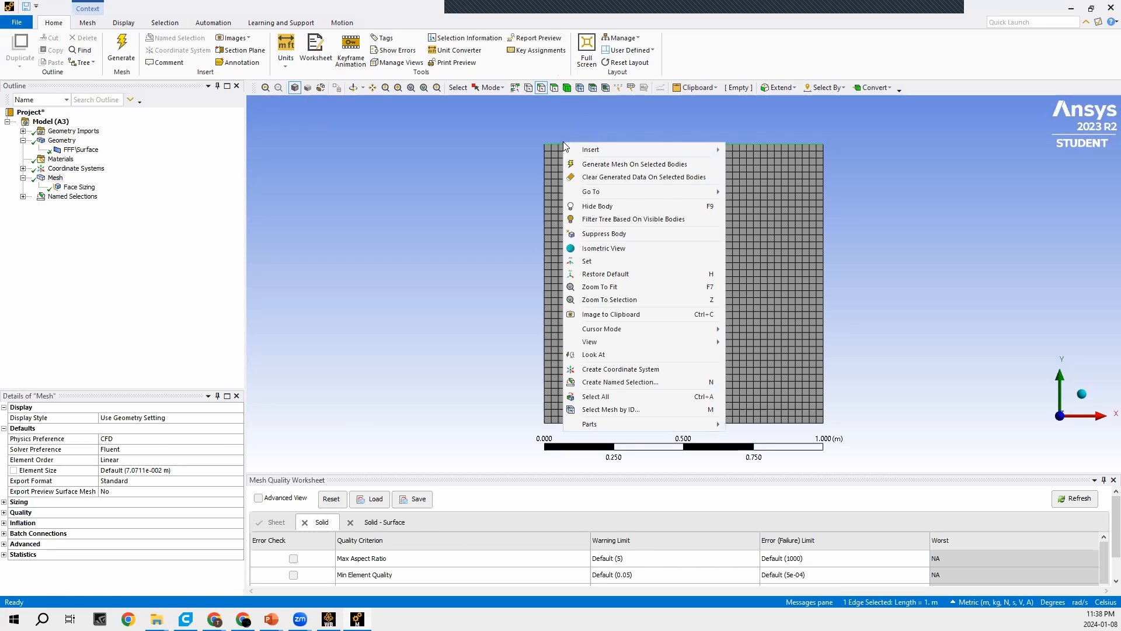
pyautogui.click(591, 382)
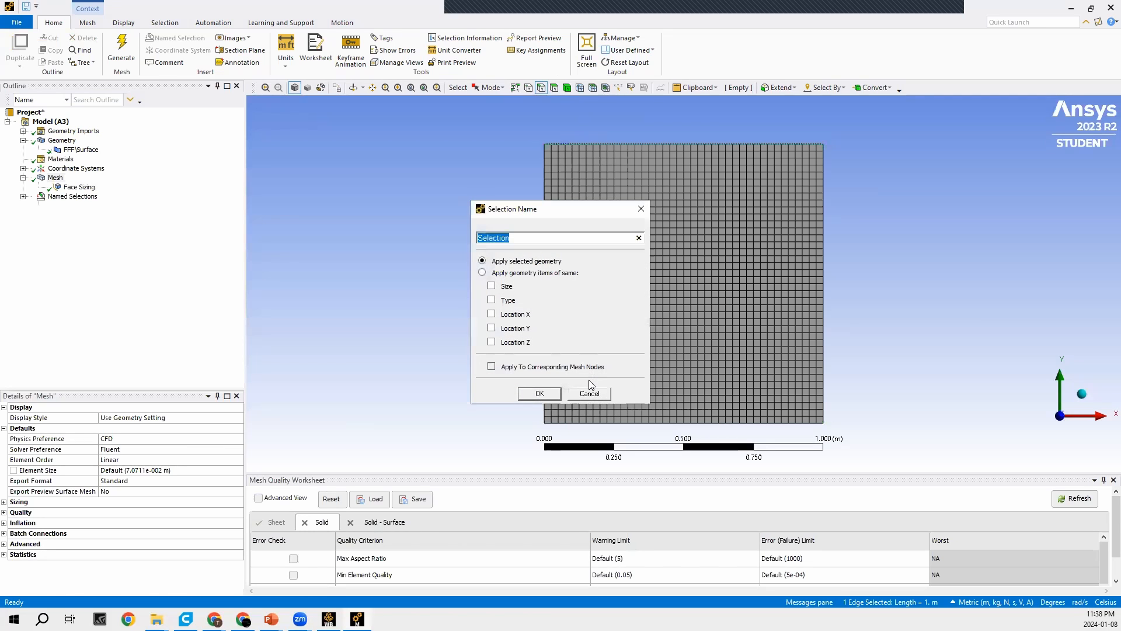
pyautogui.write('Moving_Wall')
pyautogui.click(533, 395)
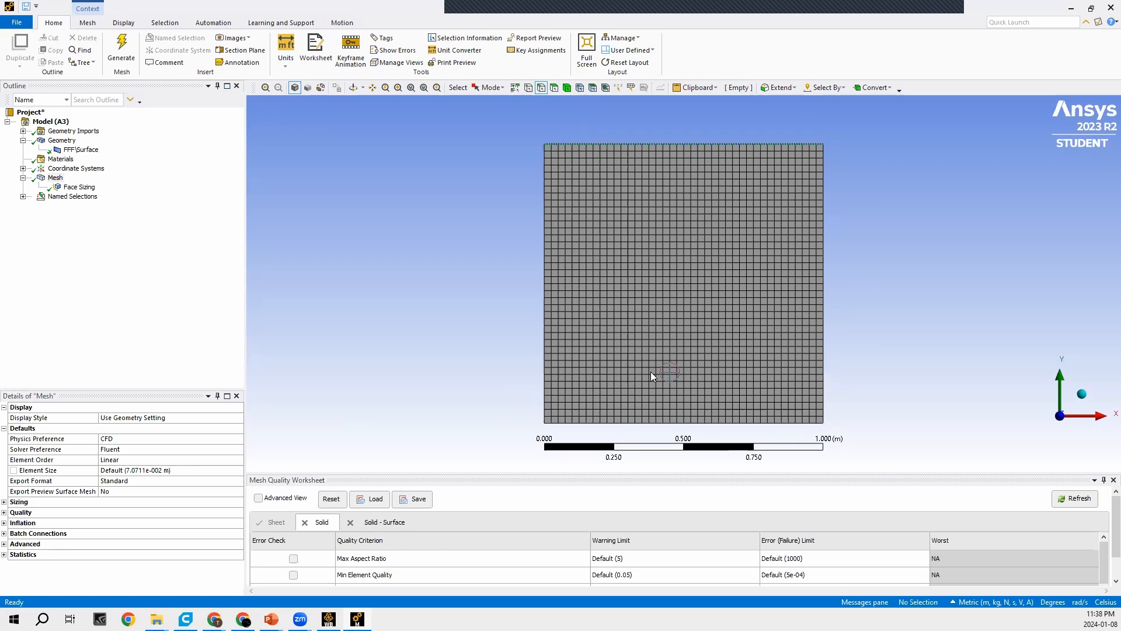
# Create a named selection called Stationary_Walls from the square's left, lower and right edges.
pyautogui.click(546, 365)
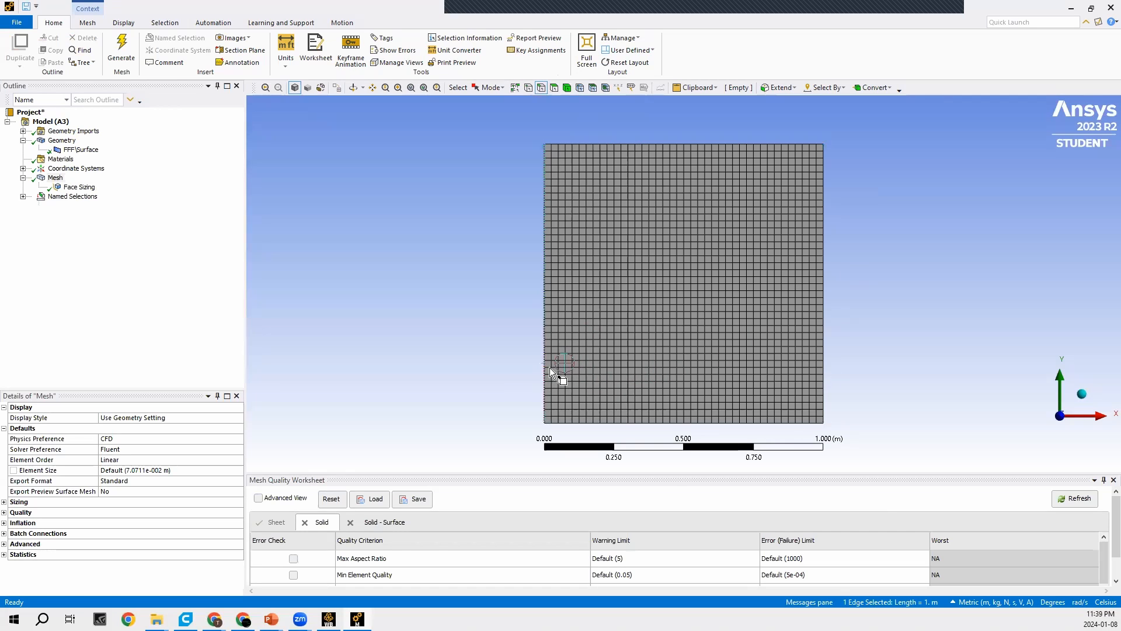
pyautogui.keyDown('ctrl'); pyautogui.click(581, 424); pyautogui.keyUp('ctrl')
pyautogui.keyDown('ctrl'); pyautogui.click(824, 349); pyautogui.keyUp('ctrl')
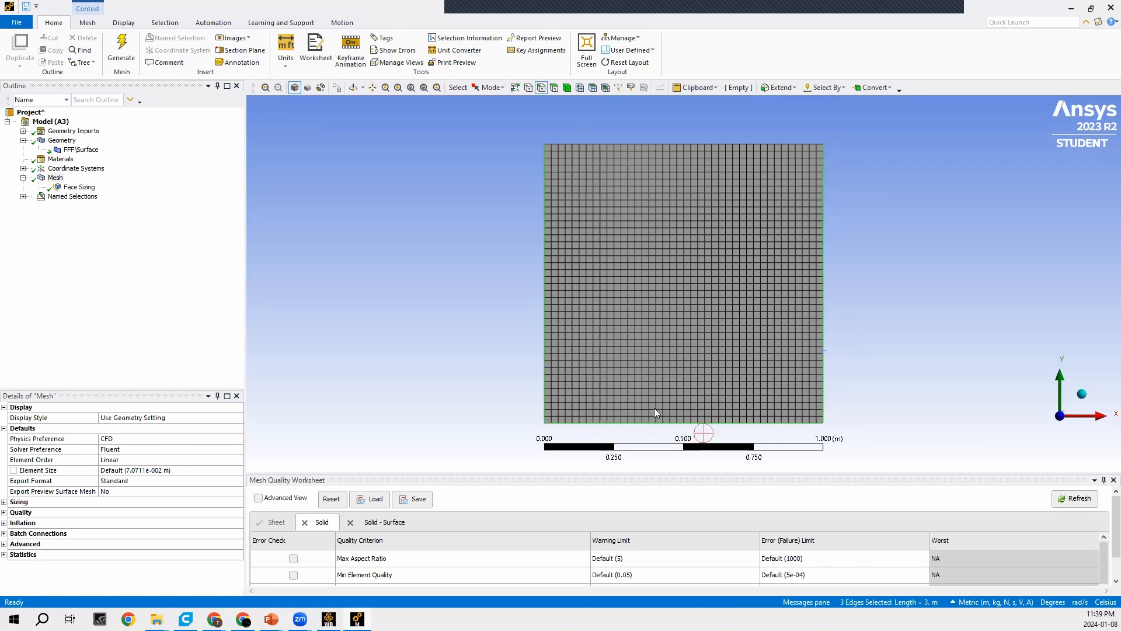
pyautogui.rightClick(538, 365)
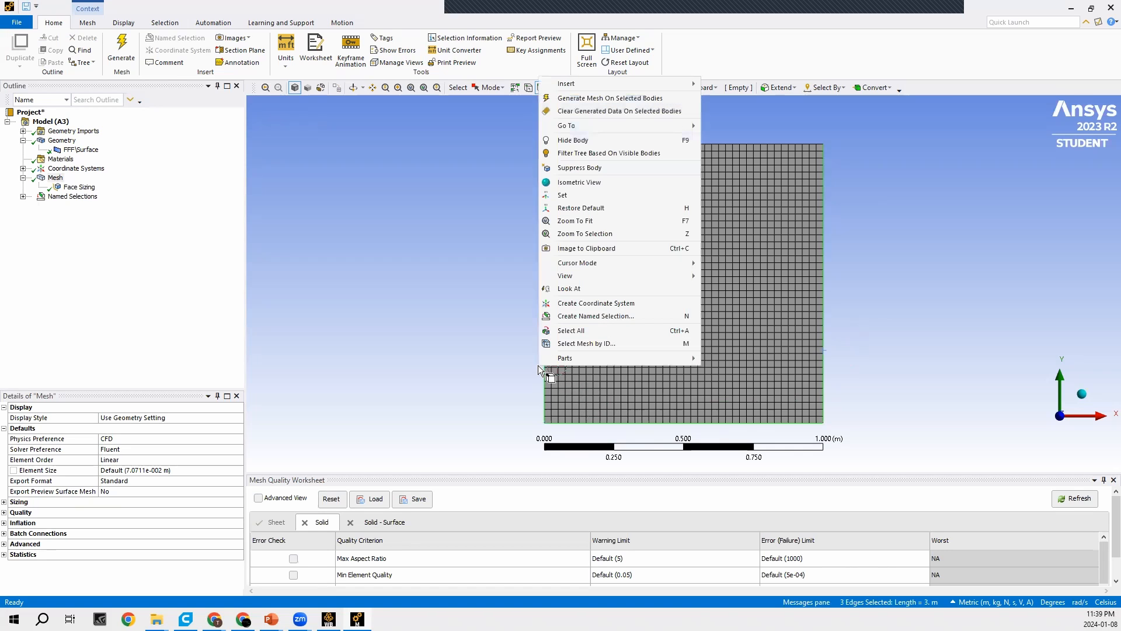
pyautogui.click(576, 319)
pyautogui.write('Stationary')
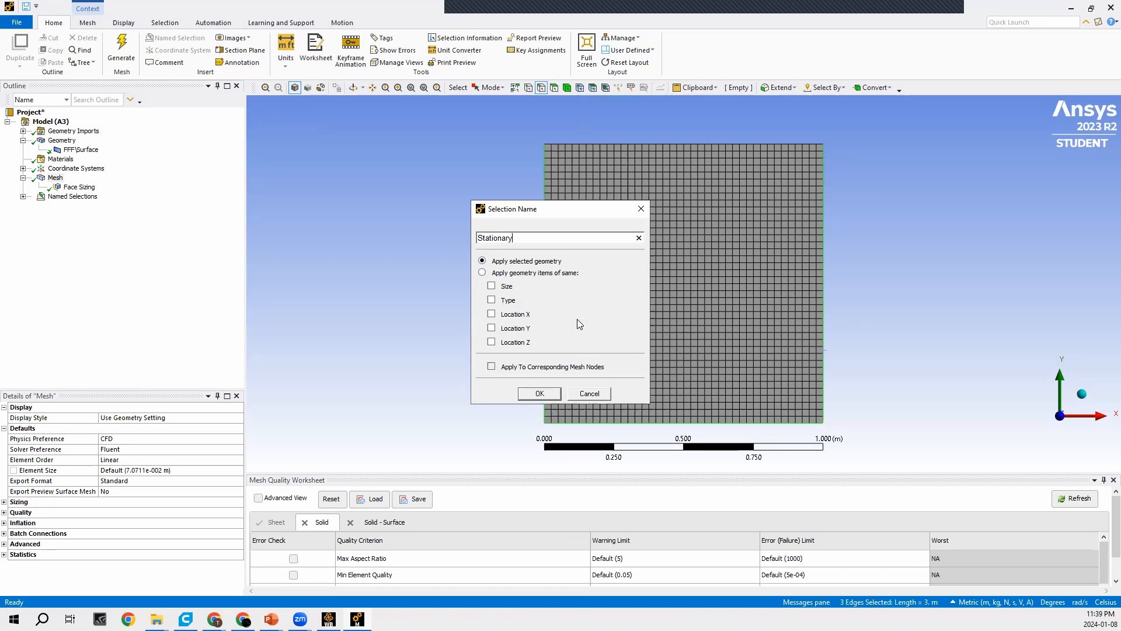
pyautogui.write('_Wall')
pyautogui.click(539, 393)
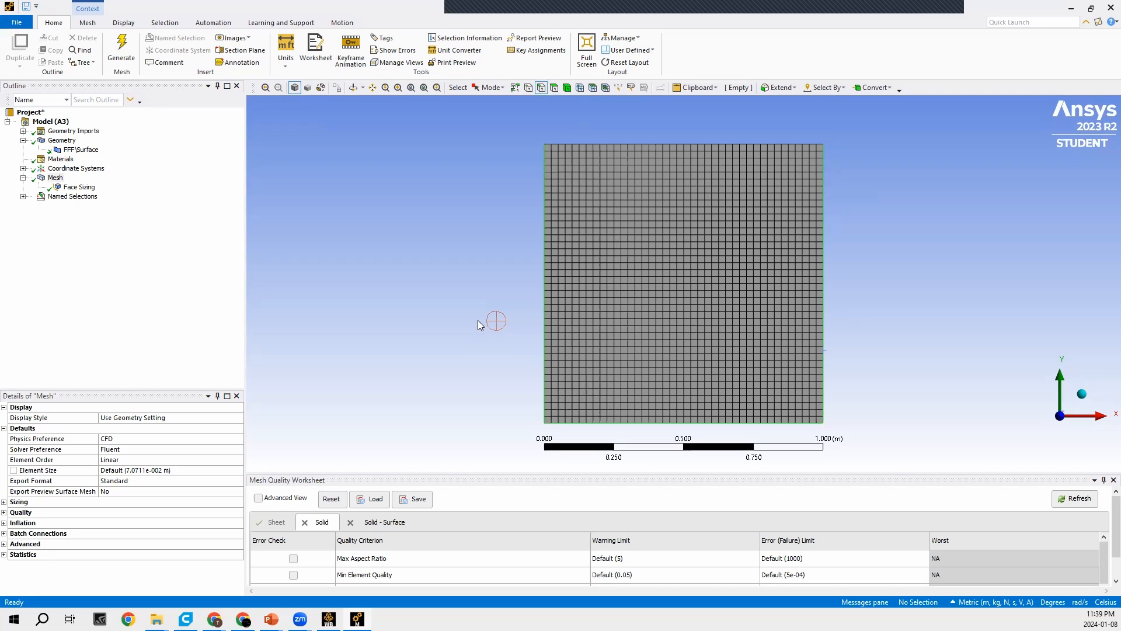
# Save and close the Meshing application, and update the Fluent system's Mesh cell in Workbench.
pyautogui.hotkey('ctrl', 's')
pyautogui.click(1105, 6)
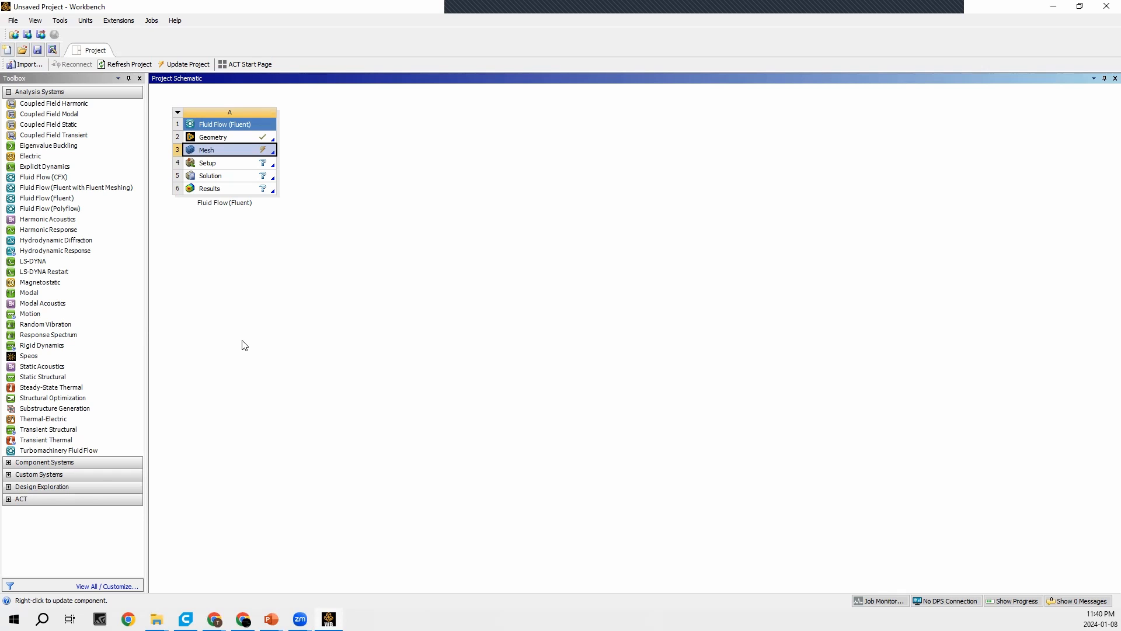
pyautogui.doubleClick(225, 147)
pyautogui.rightClick(225, 147)
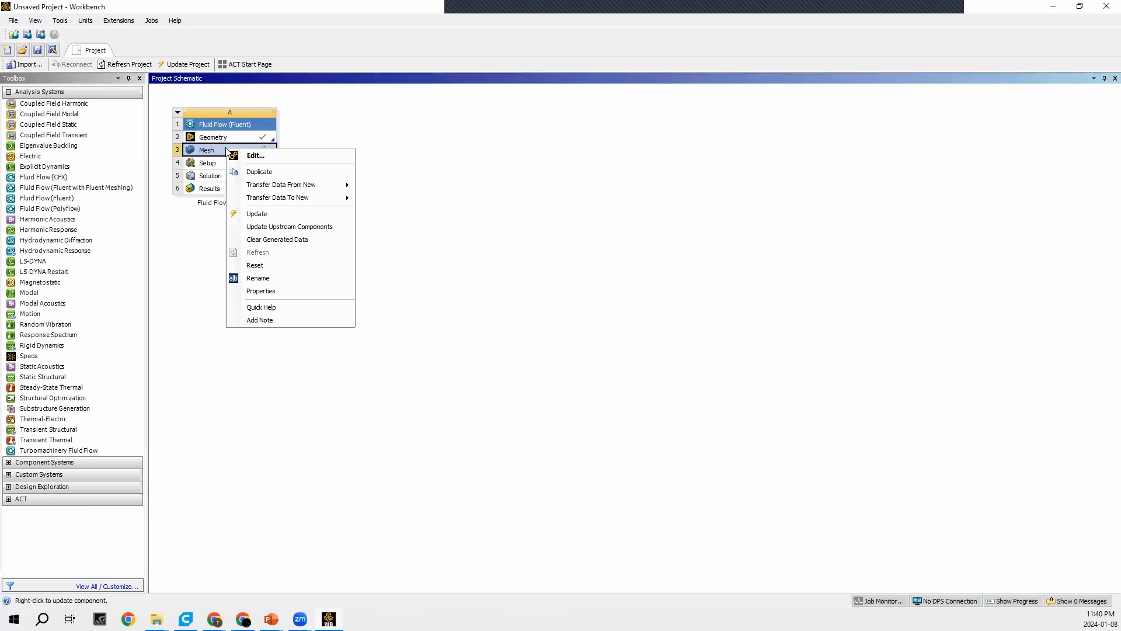
pyautogui.click(253, 214)
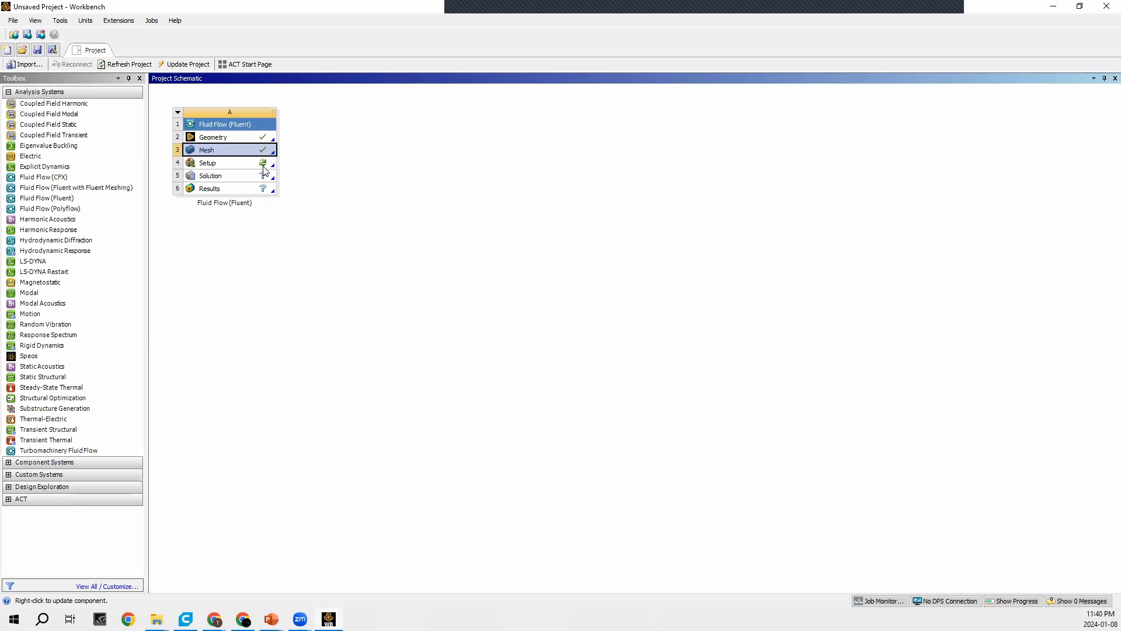
# Open the Fluent system's setup and choose double precision with 2 solver processes in the launcher.
pyautogui.doubleClick(221, 166)
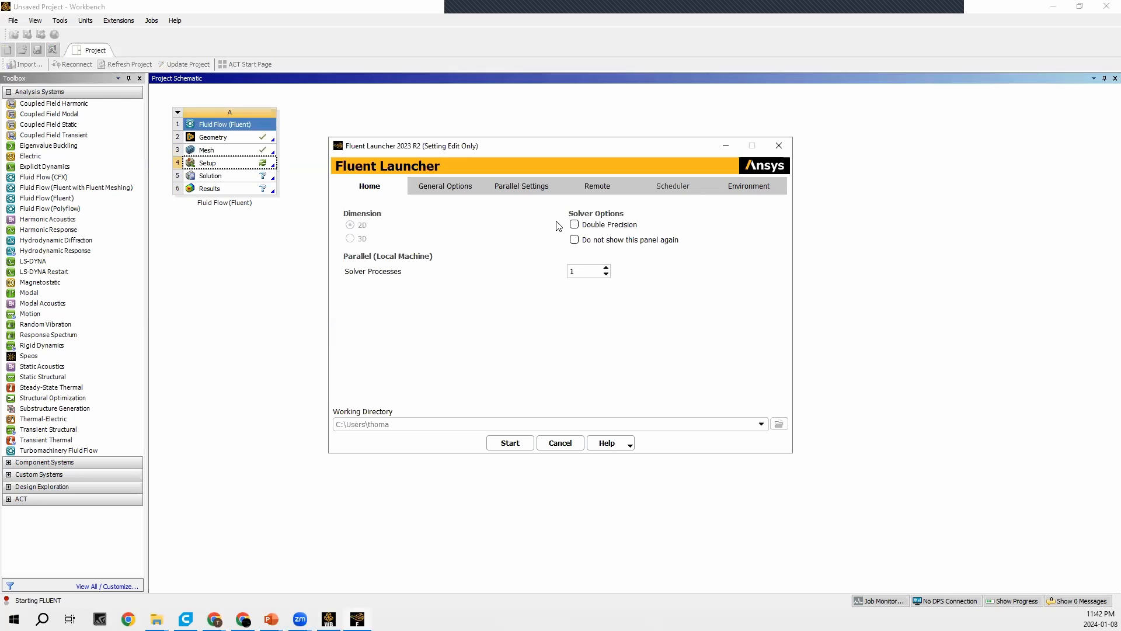
pyautogui.click(575, 225)
pyautogui.click(606, 268)
# Set the solver GPGPUs per machine to 1 and start Fluent.
pyautogui.click(501, 188)
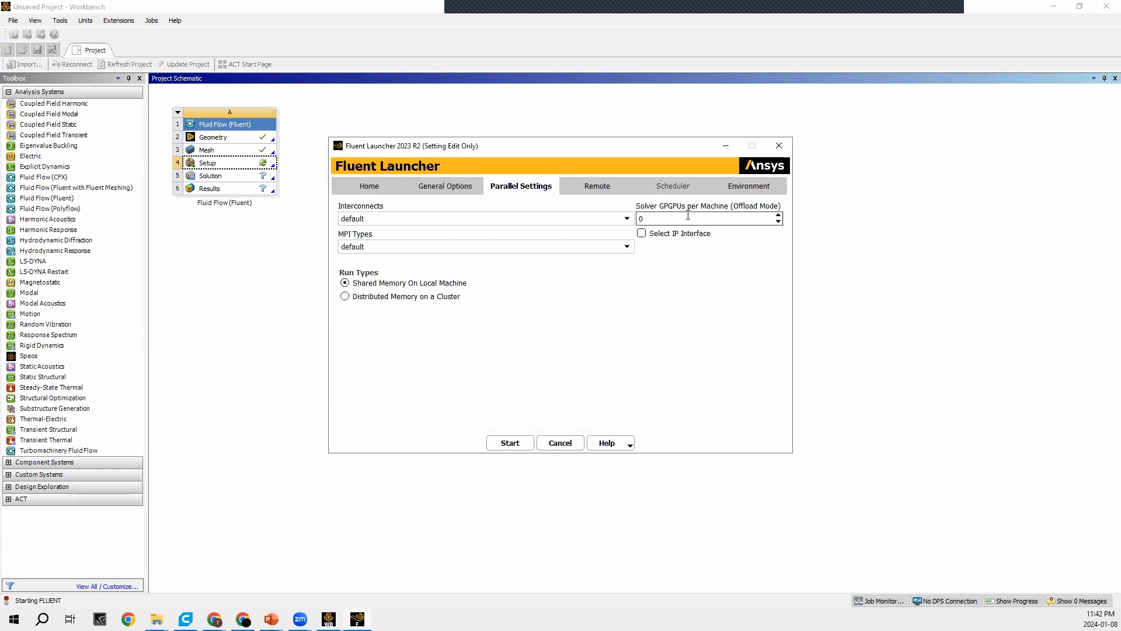
pyautogui.click(779, 215)
pyautogui.click(390, 188)
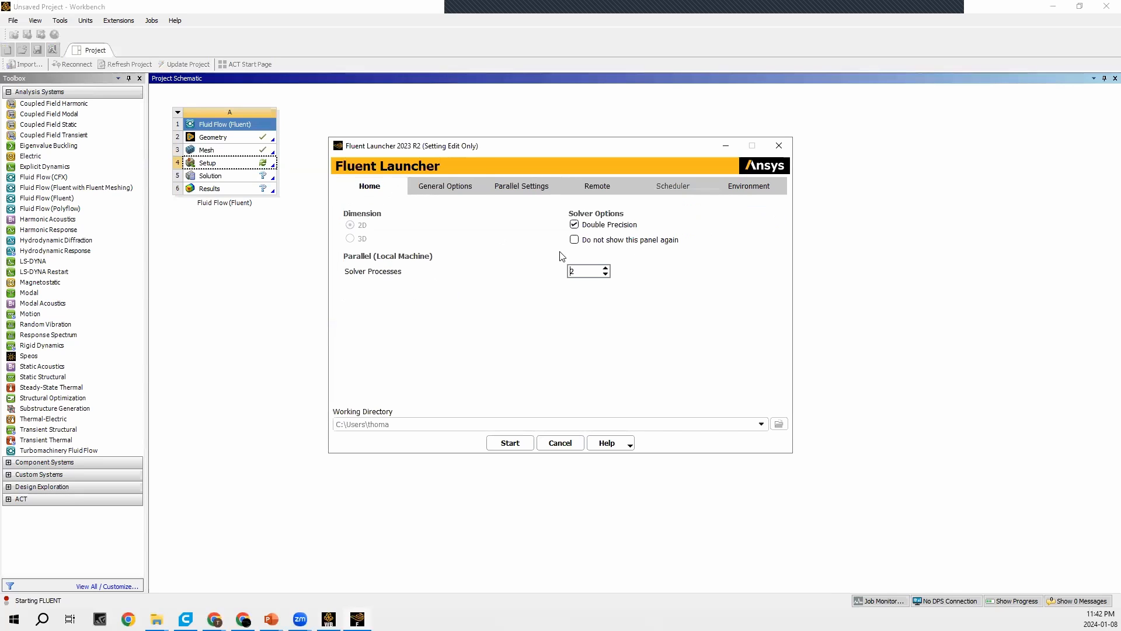
pyautogui.click(517, 192)
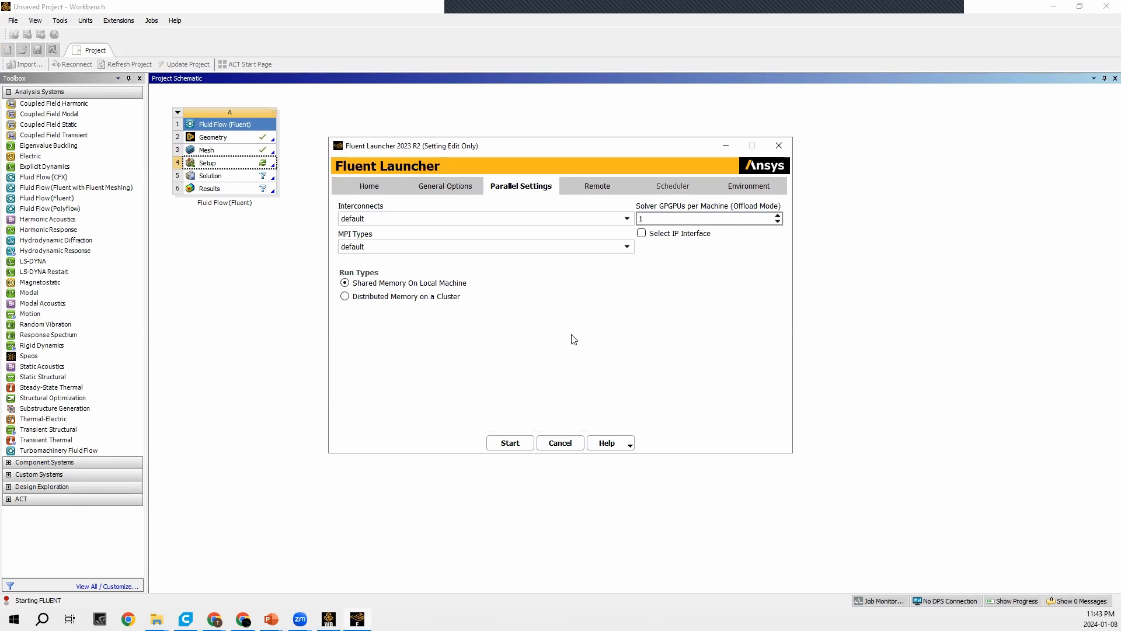
pyautogui.click(510, 444)
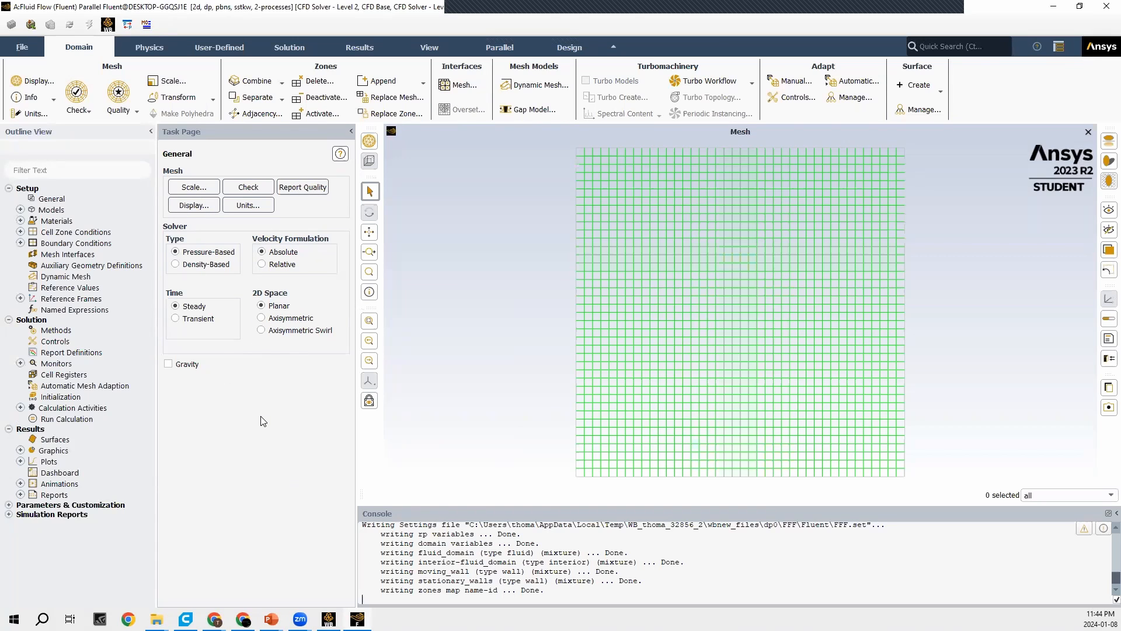
# Change the viscous model to Laminar.
pyautogui.doubleClick(64, 212)
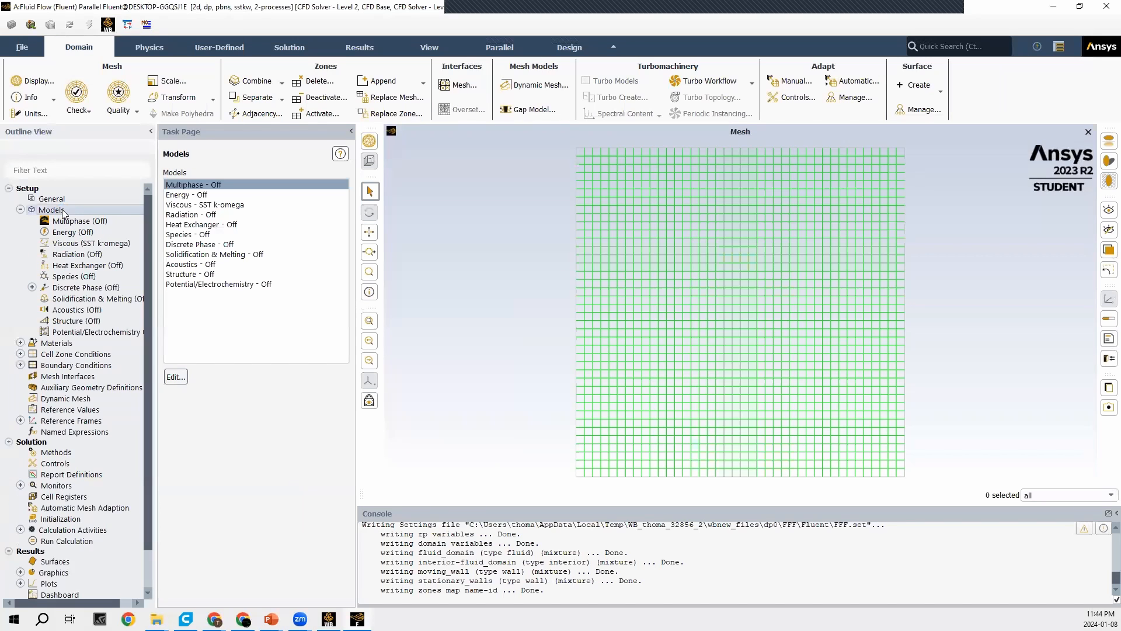
pyautogui.doubleClick(192, 204)
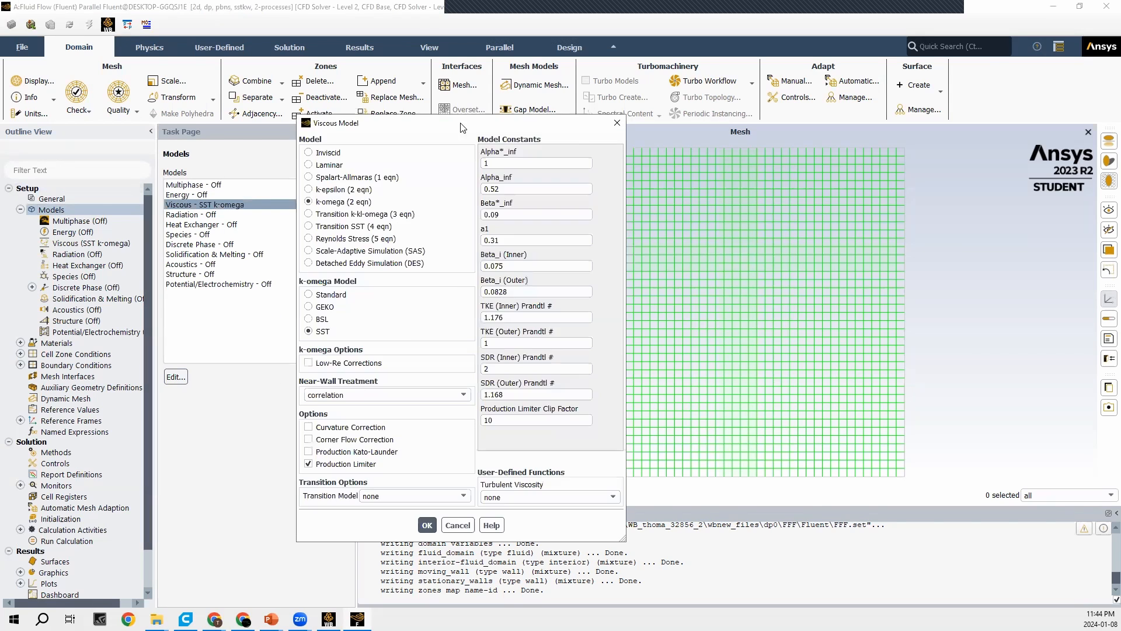
pyautogui.click(322, 167)
pyautogui.click(334, 291)
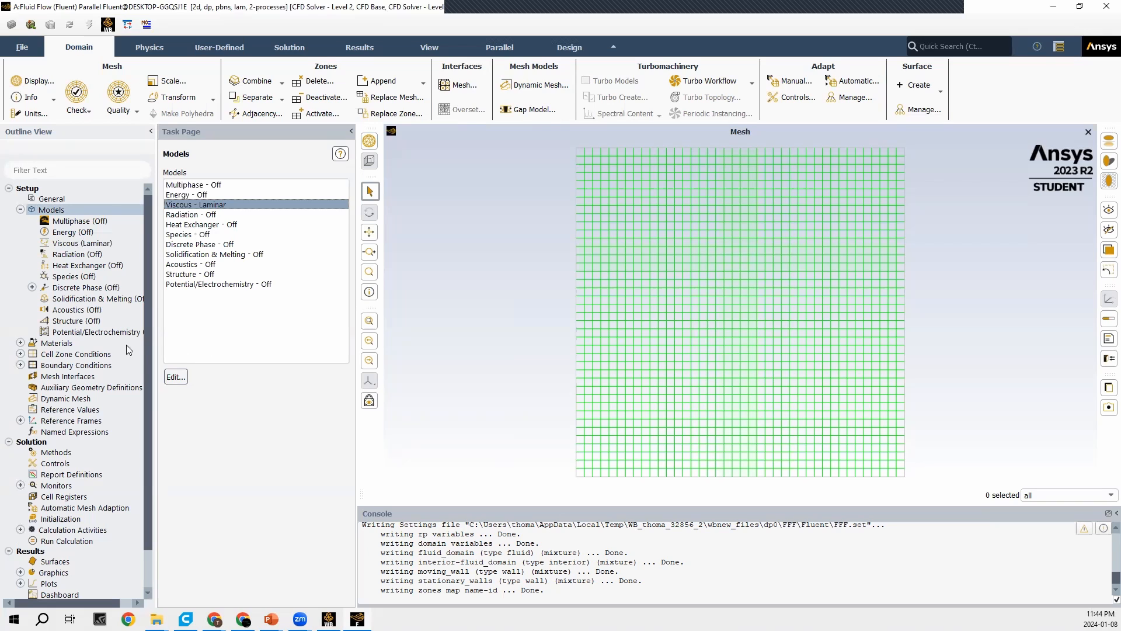
# Open the air fluid material for editing and bring up the Fluent materials database.
pyautogui.click(21, 344)
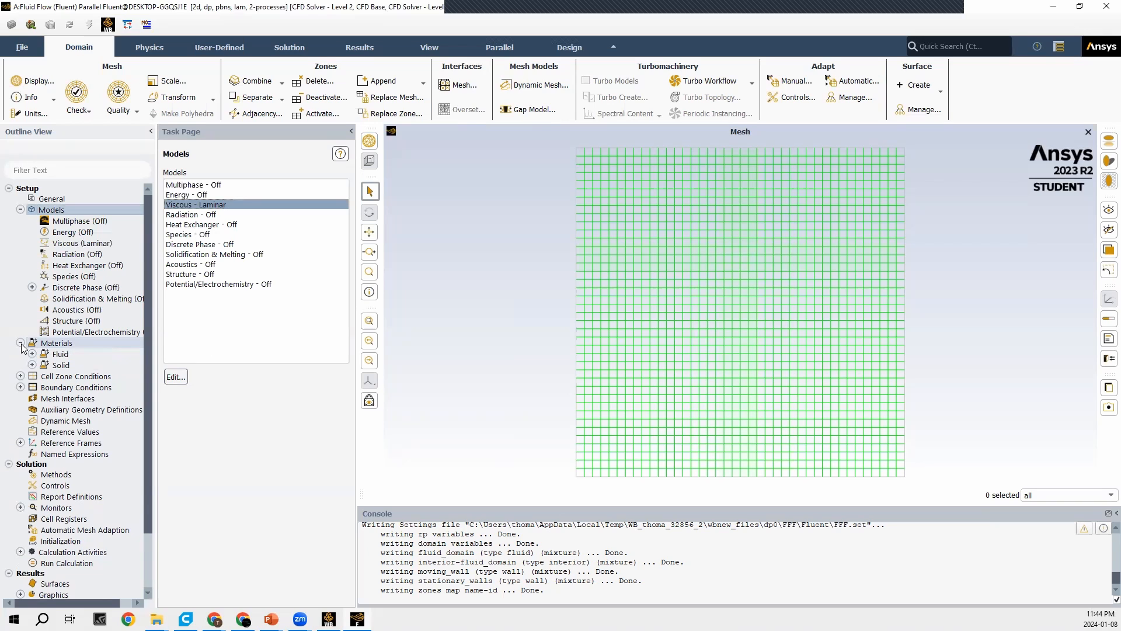
pyautogui.click(32, 354)
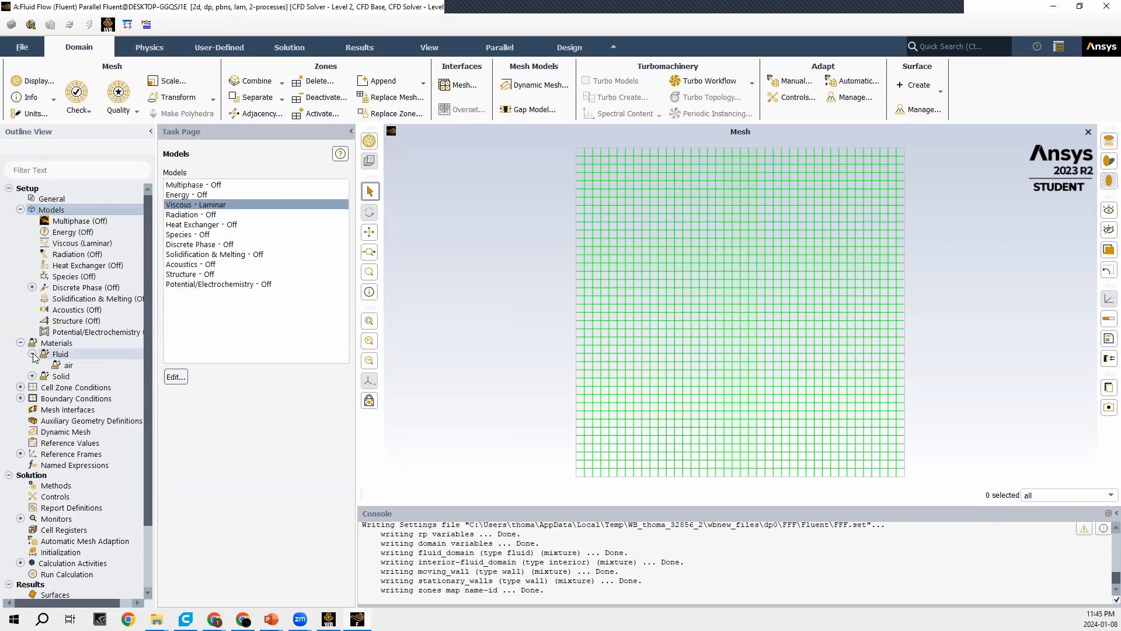
pyautogui.doubleClick(62, 365)
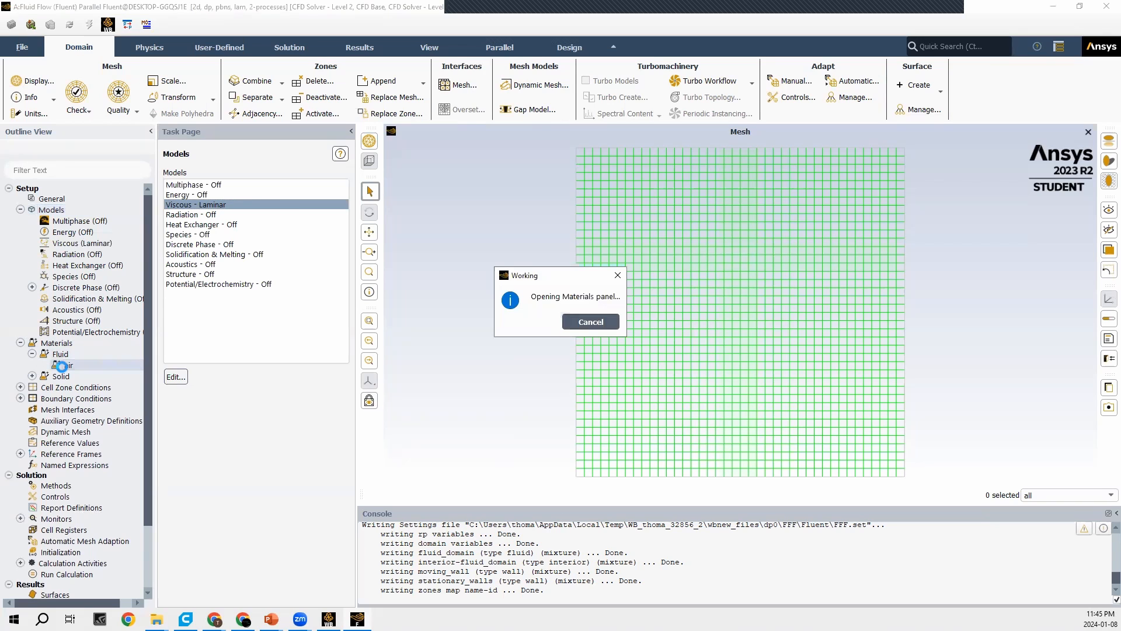
pyautogui.doubleClick(63, 367)
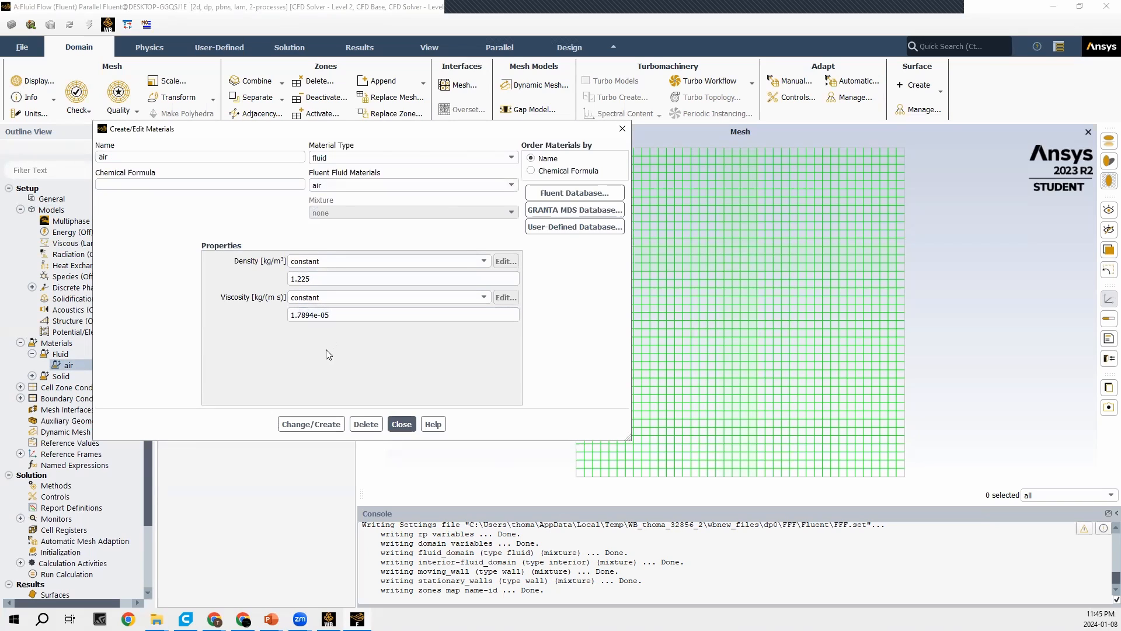
pyautogui.click(543, 197)
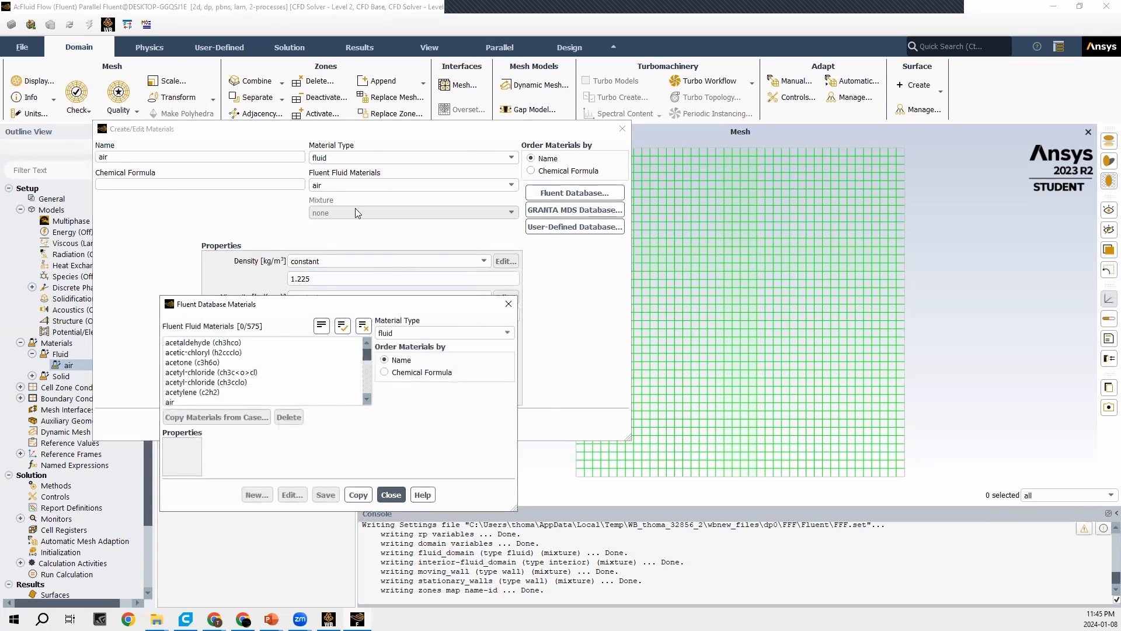
# Find water-liquid (h2o<l>) in the fluid materials database, review its properties and copy it into the case.
pyautogui.moveTo(322, 305); pyautogui.dragTo(355, 208)
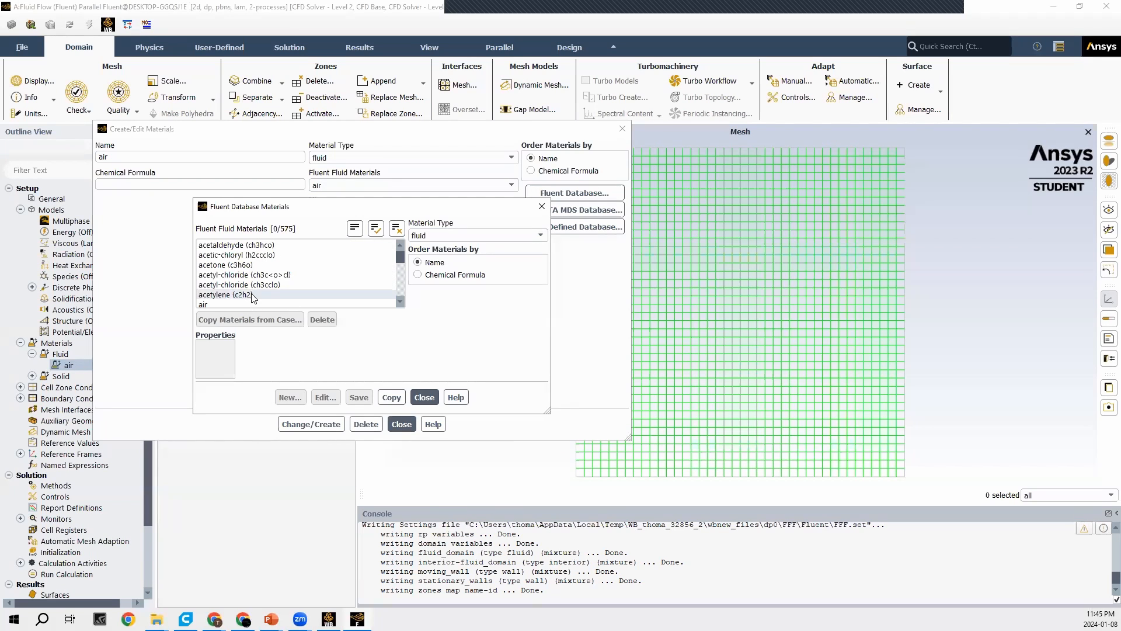
pyautogui.scroll(-20, 253, 298)
pyautogui.scroll(-15, 276, 282)
pyautogui.moveTo(402, 277); pyautogui.dragTo(402, 293)
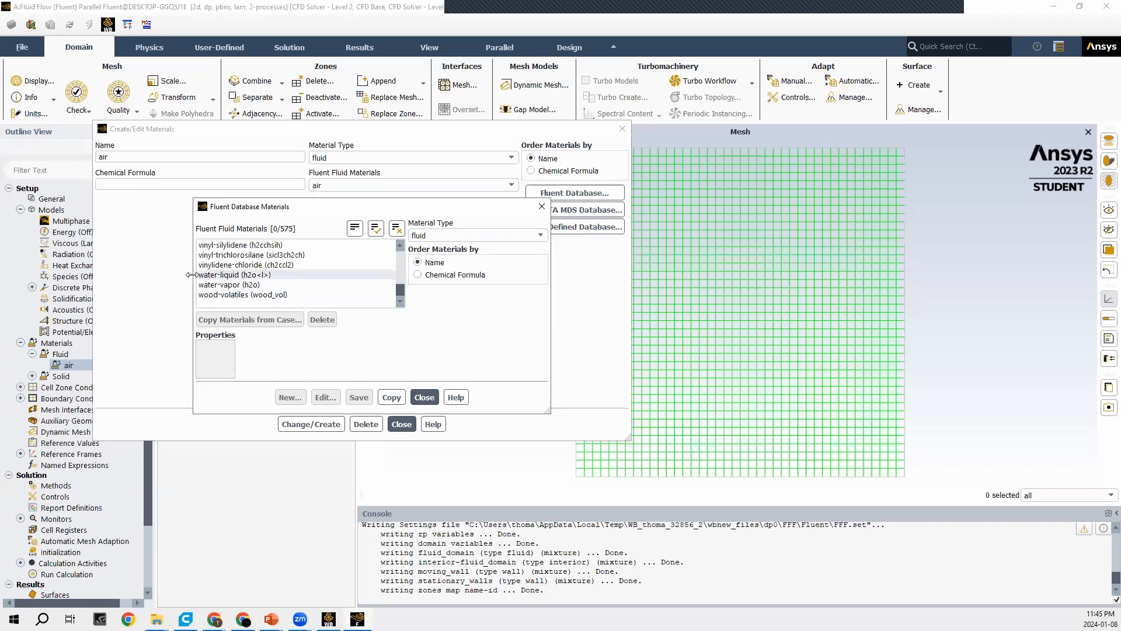
pyautogui.click(218, 275)
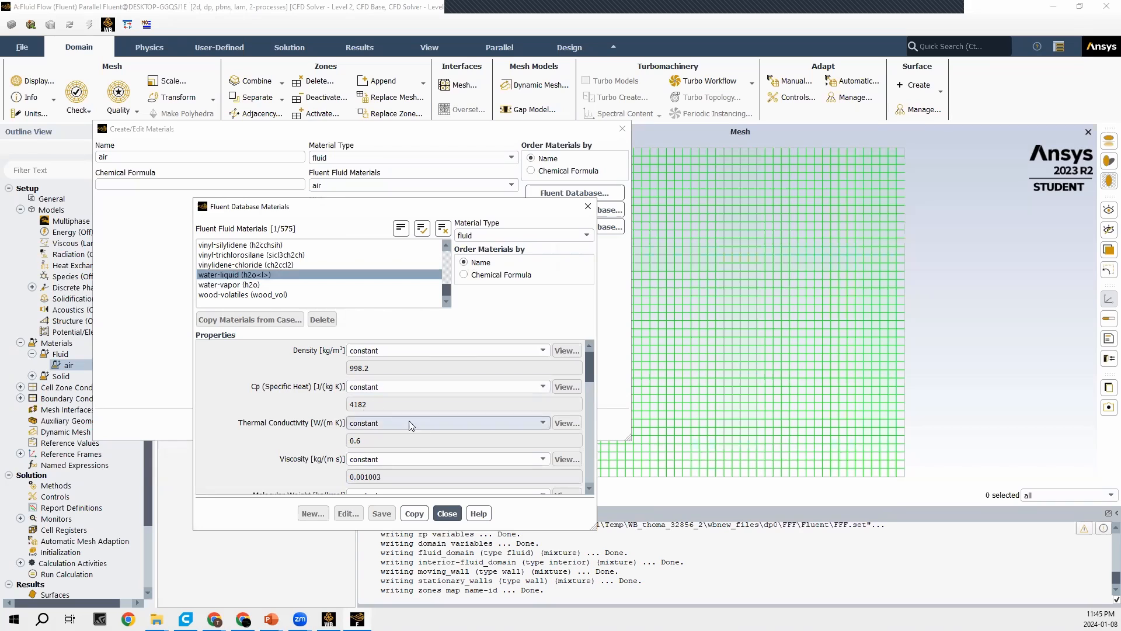
pyautogui.scroll(-3, 412, 425)
pyautogui.scroll(-2, 341, 409)
pyautogui.scroll(5, 342, 408)
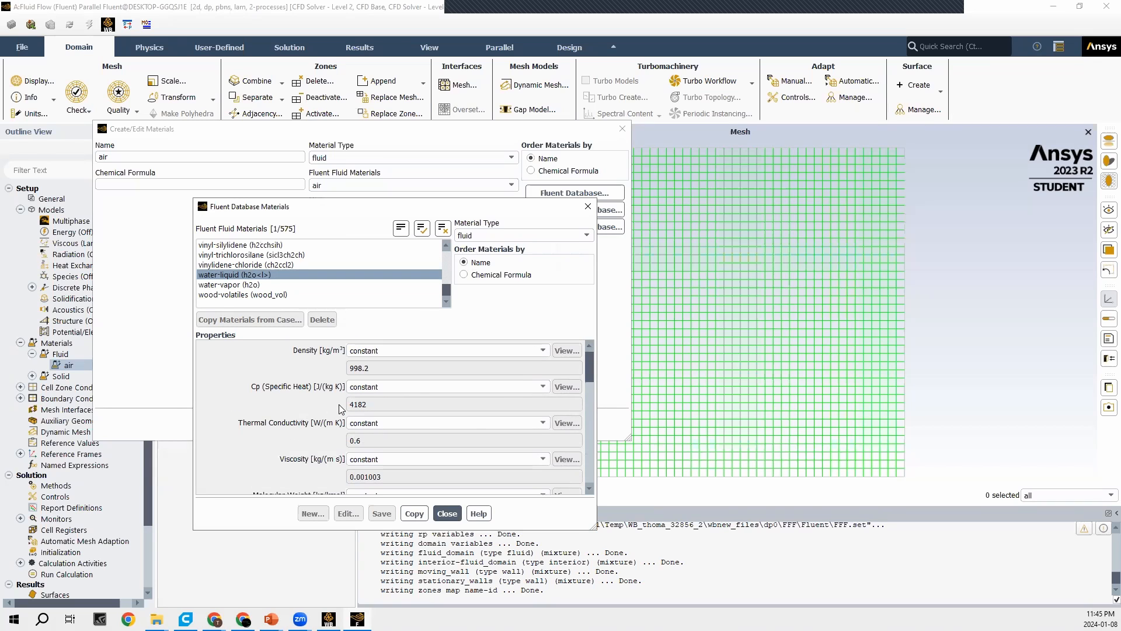
pyautogui.click(415, 514)
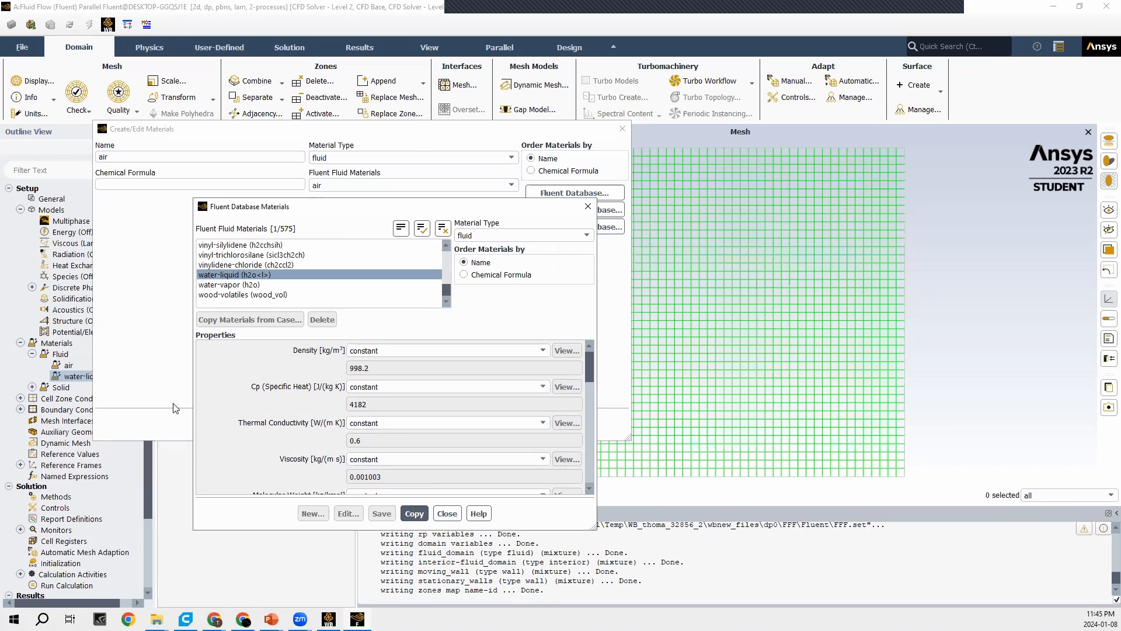
# Close the material dialogs and assign water-liquid as the material of the fluid_domain cell zone.
pyautogui.click(447, 513)
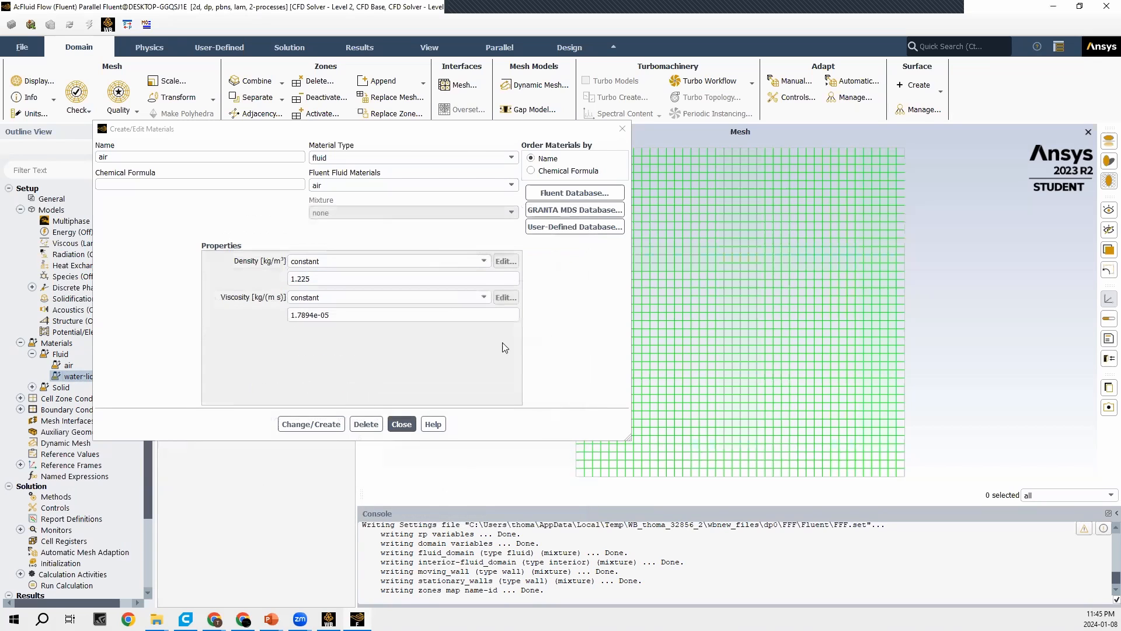
pyautogui.click(623, 129)
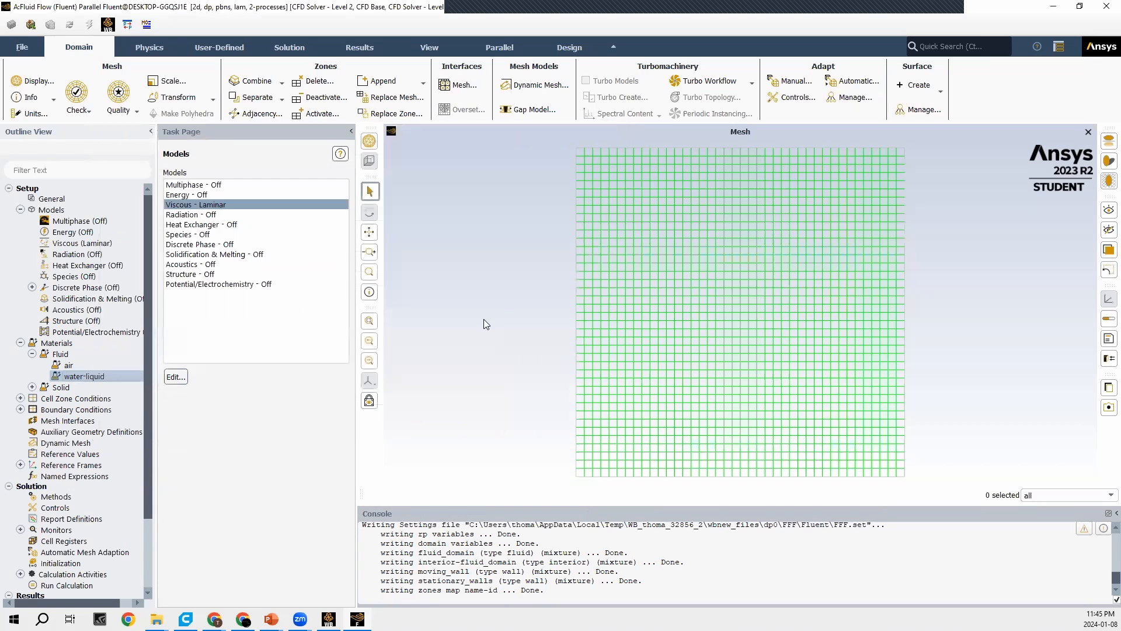
pyautogui.click(66, 401)
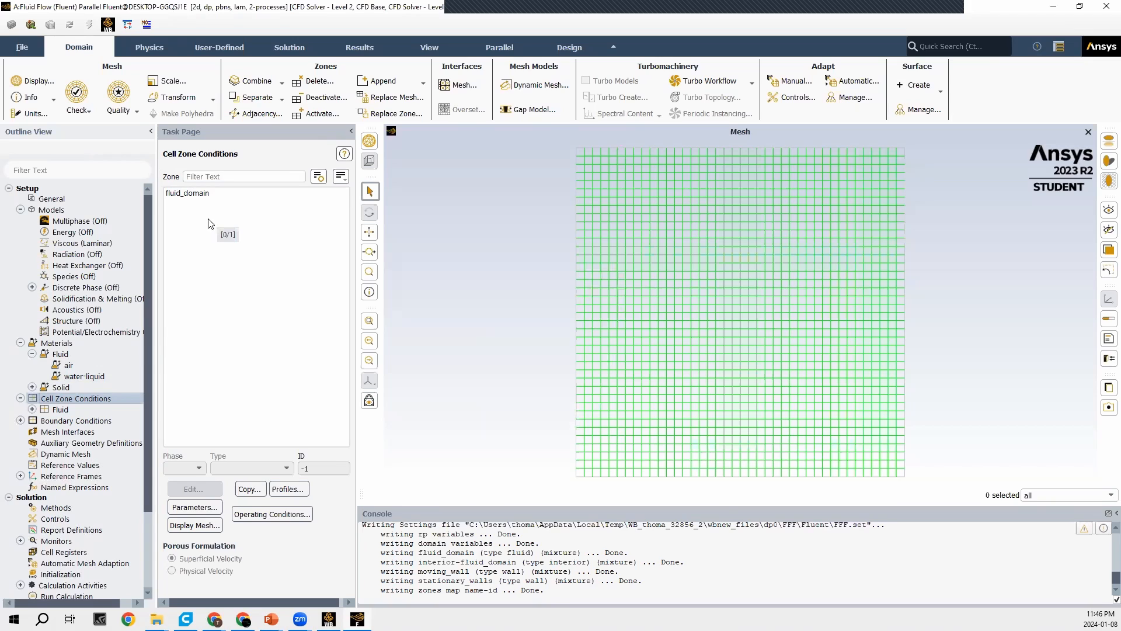
pyautogui.click(187, 193)
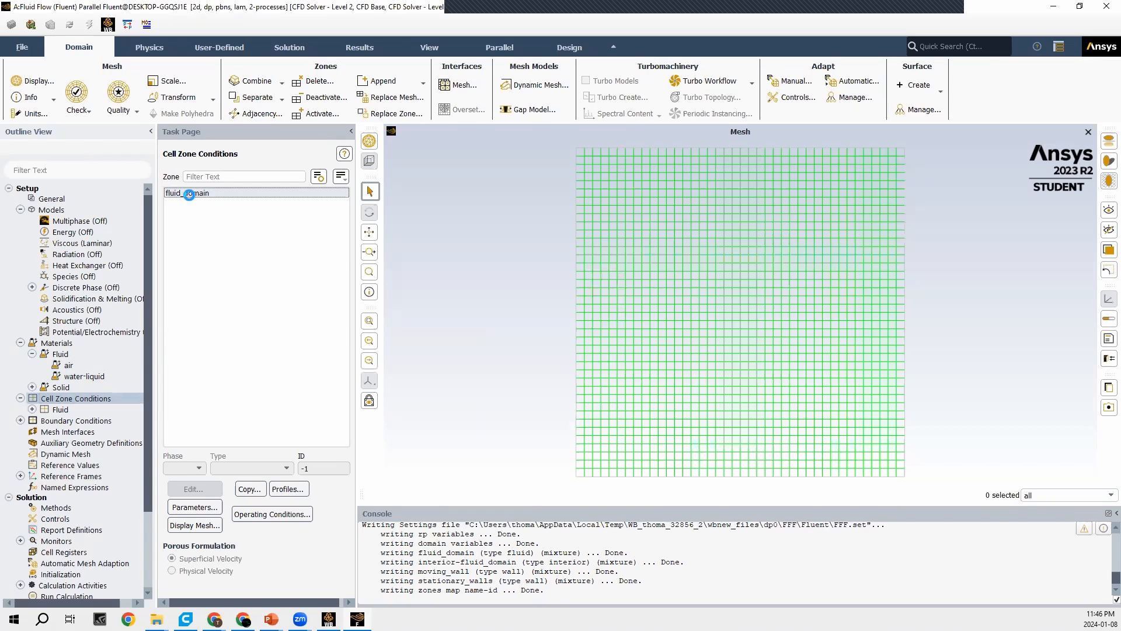
pyautogui.click(210, 487)
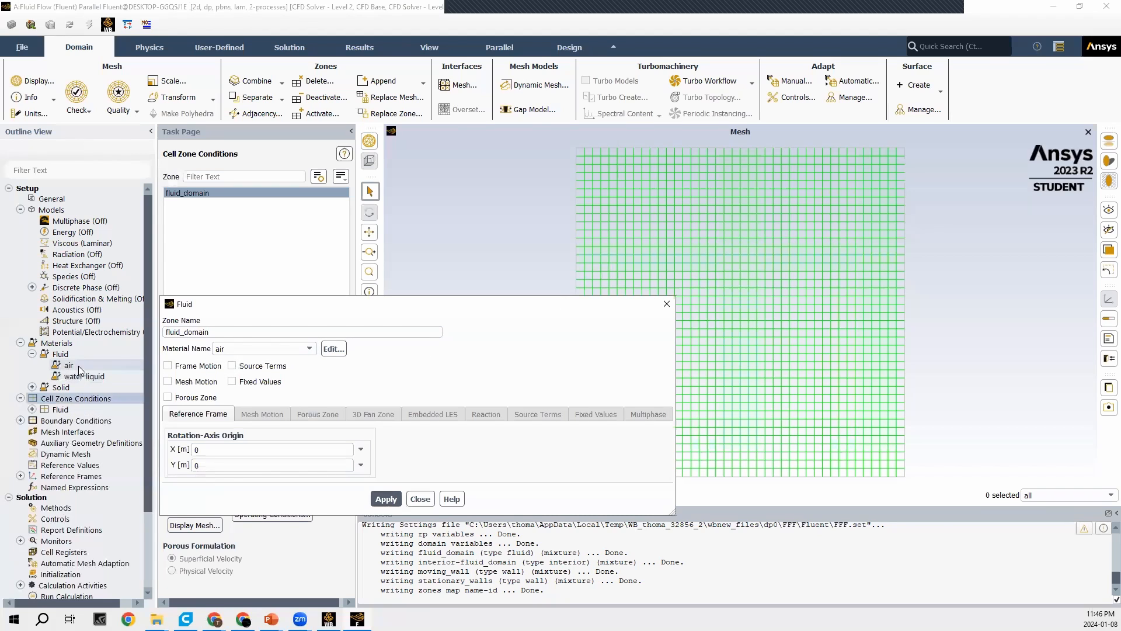
pyautogui.click(269, 350)
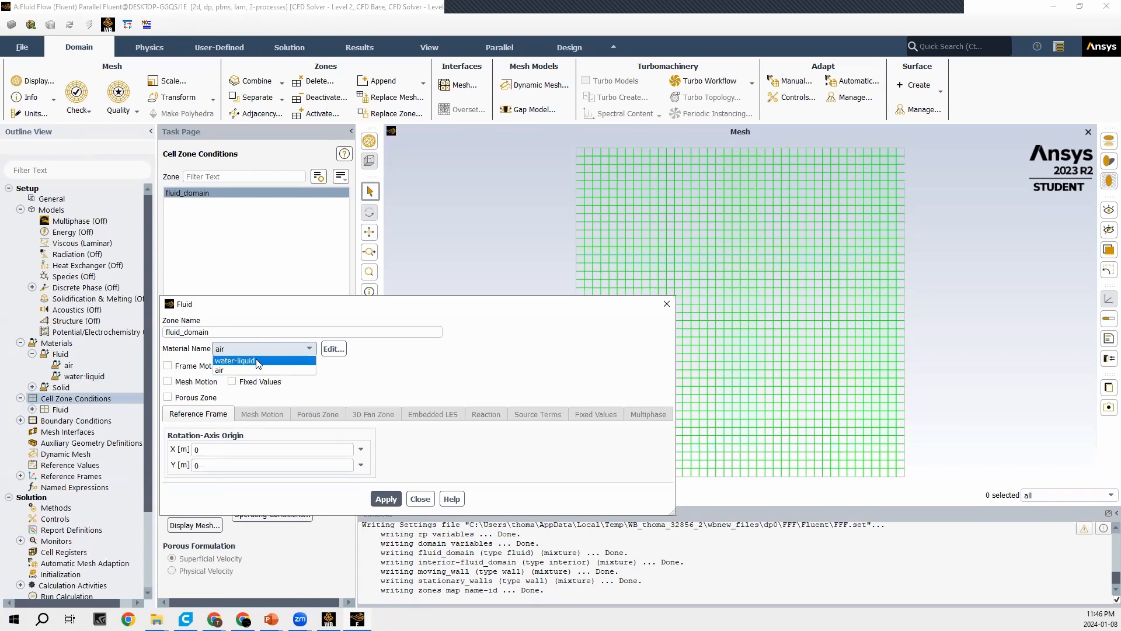
pyautogui.click(258, 361)
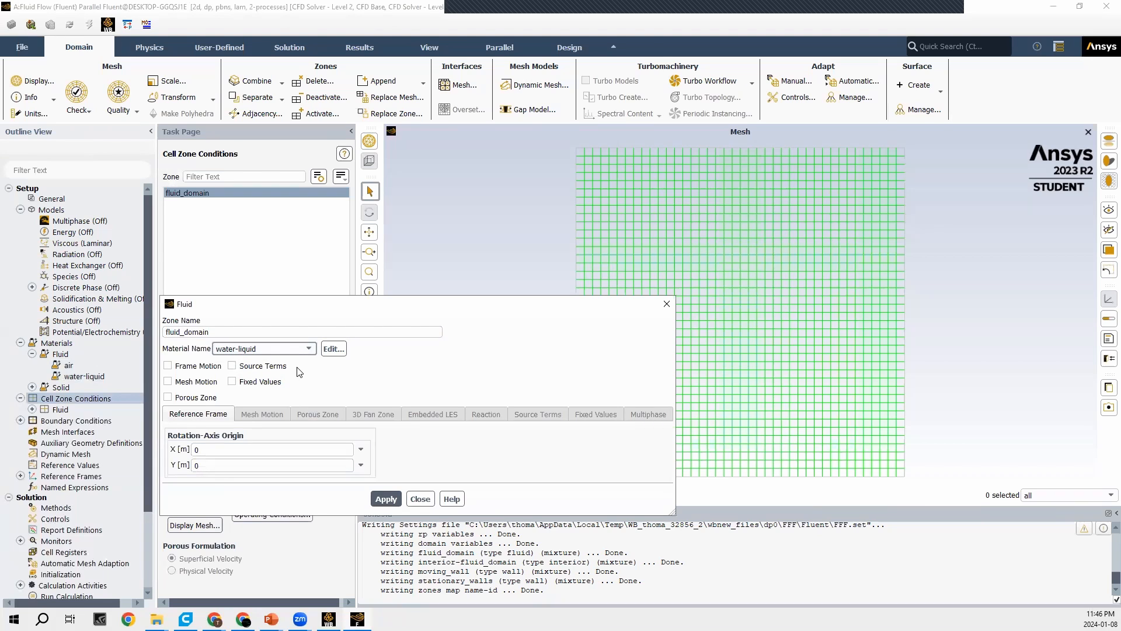
pyautogui.click(386, 499)
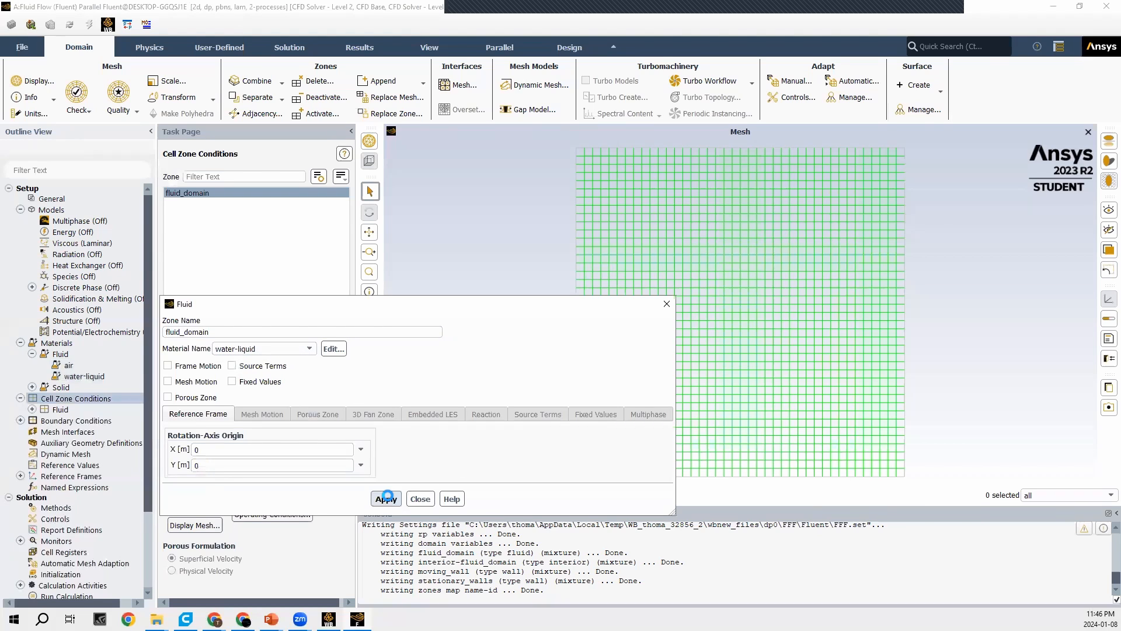
pyautogui.click(424, 499)
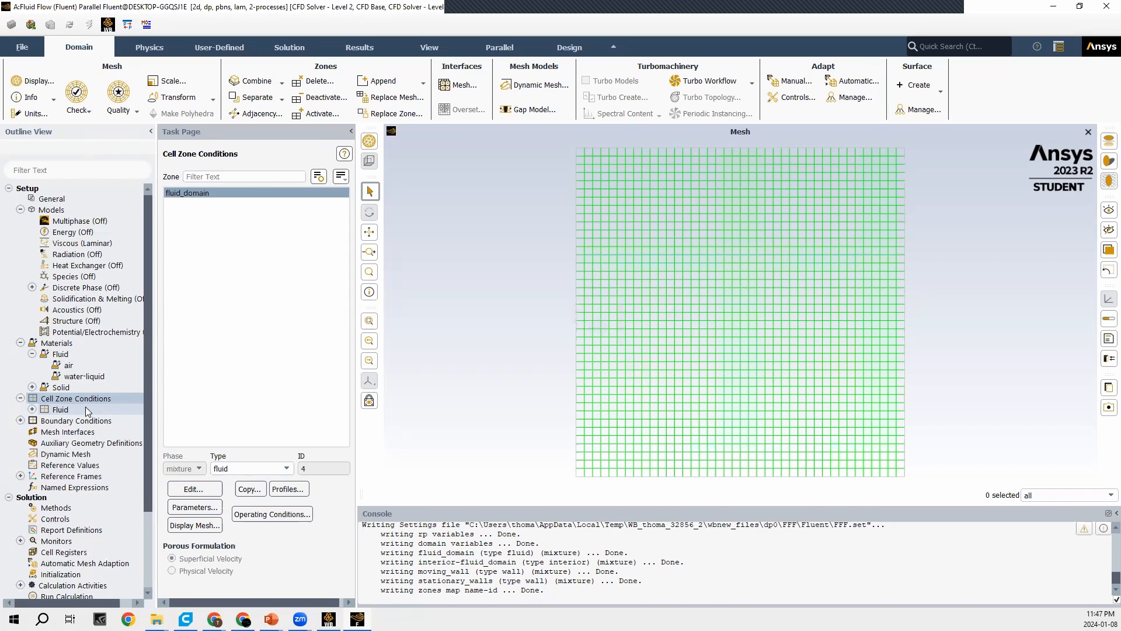
# Select the moving_wall boundary condition, look through the available boundary types and choose the wall type.
pyautogui.doubleClick(79, 422)
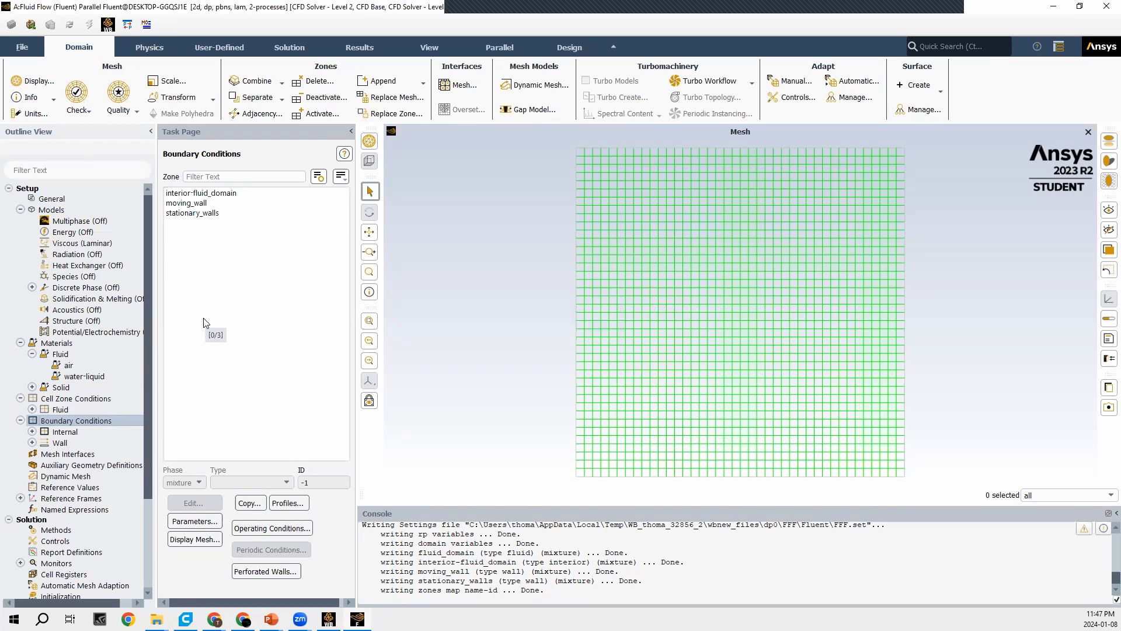
pyautogui.click(180, 204)
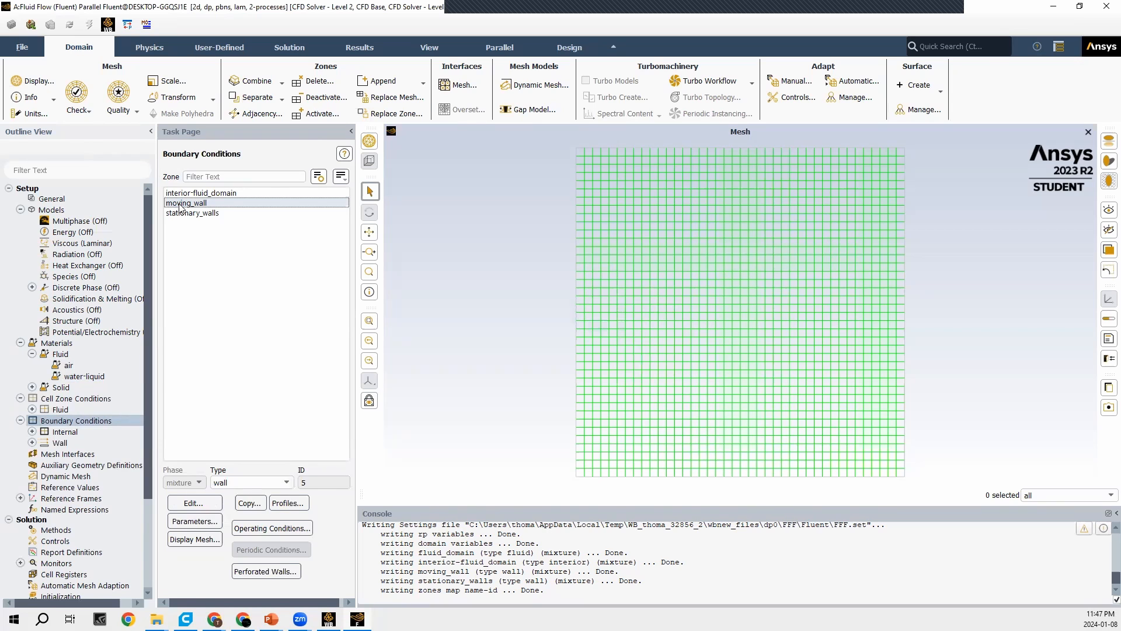
pyautogui.click(197, 501)
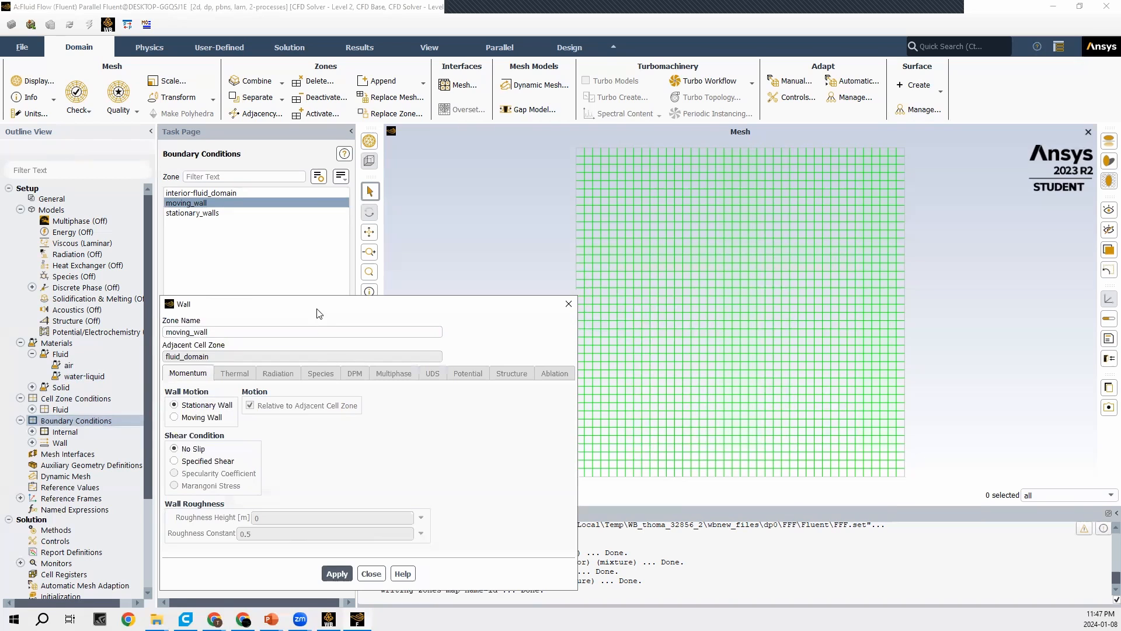
pyautogui.moveTo(318, 308); pyautogui.dragTo(471, 169)
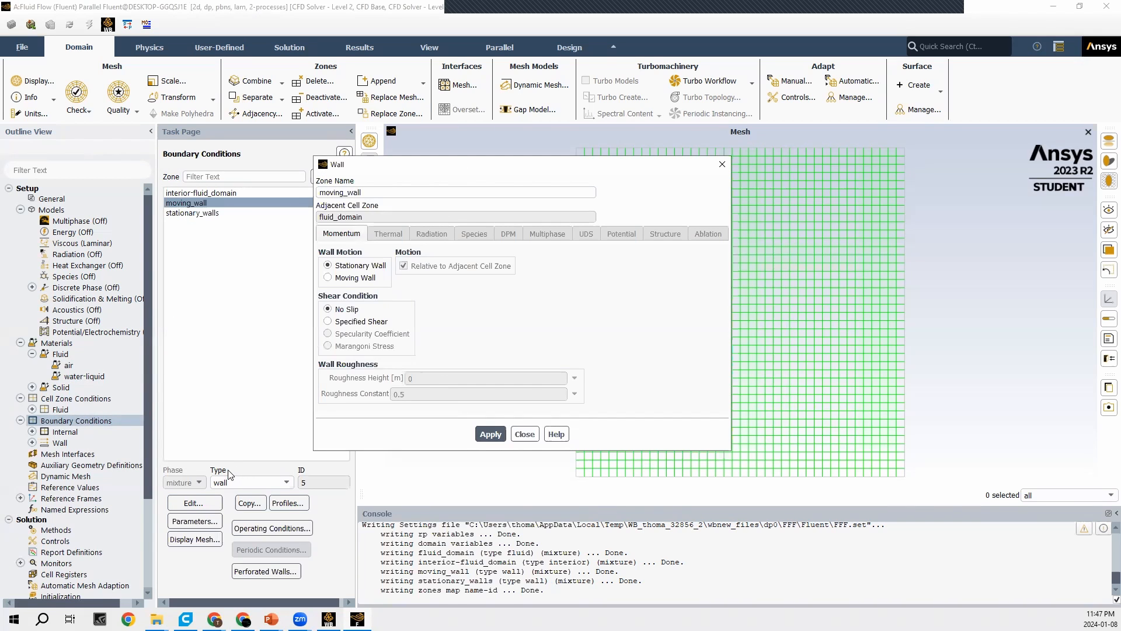
pyautogui.click(523, 434)
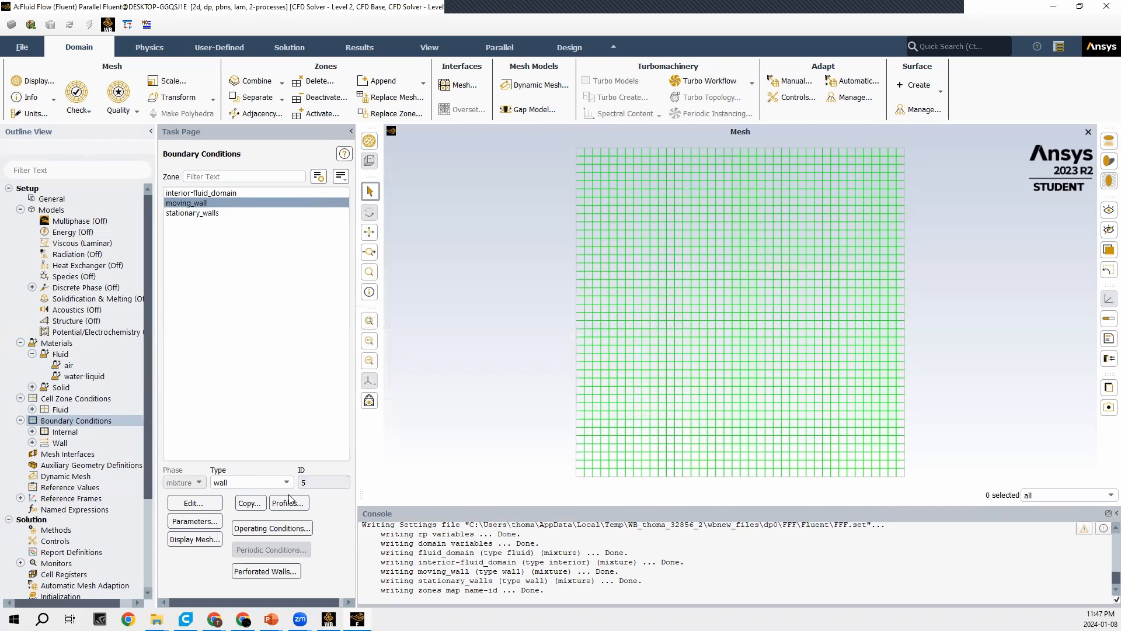
pyautogui.click(233, 484)
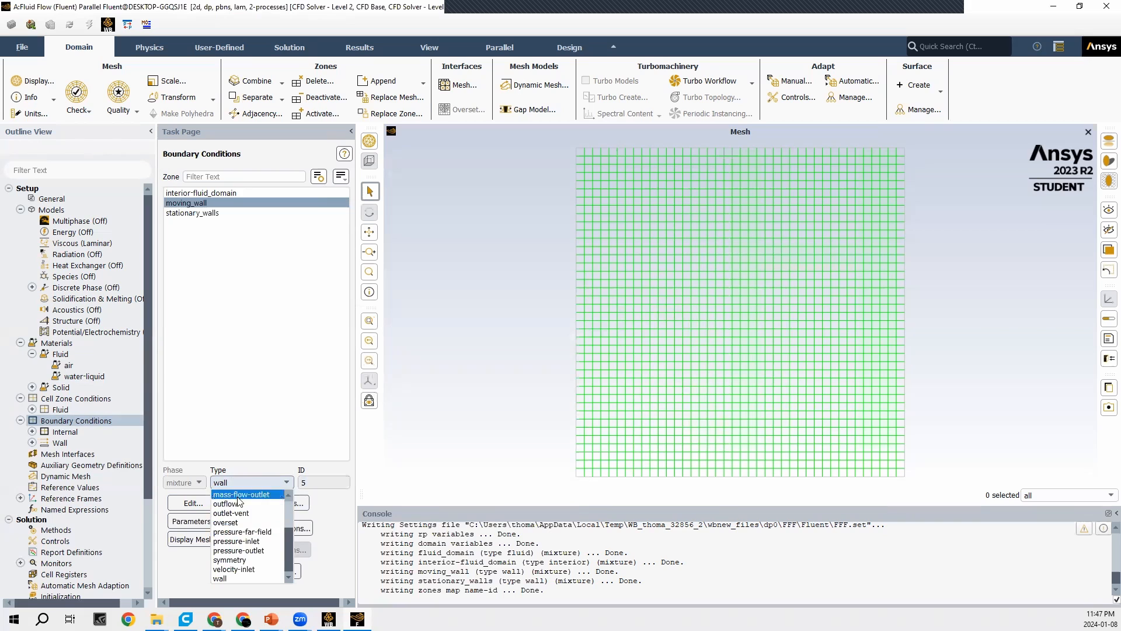
pyautogui.scroll(2, 240, 526)
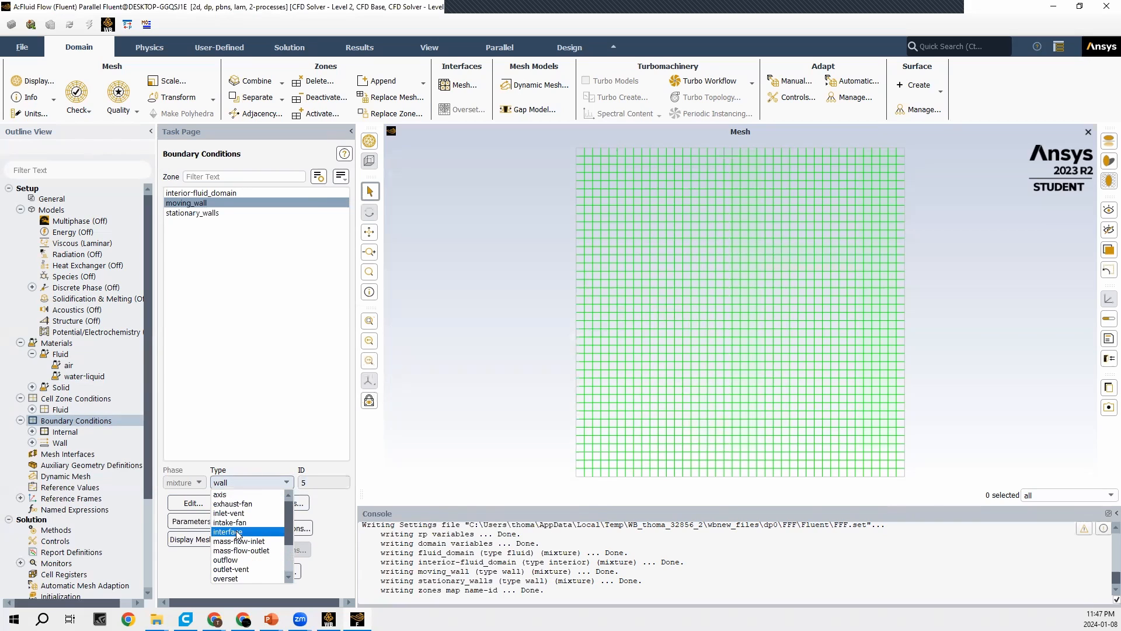
pyautogui.scroll(-2, 237, 533)
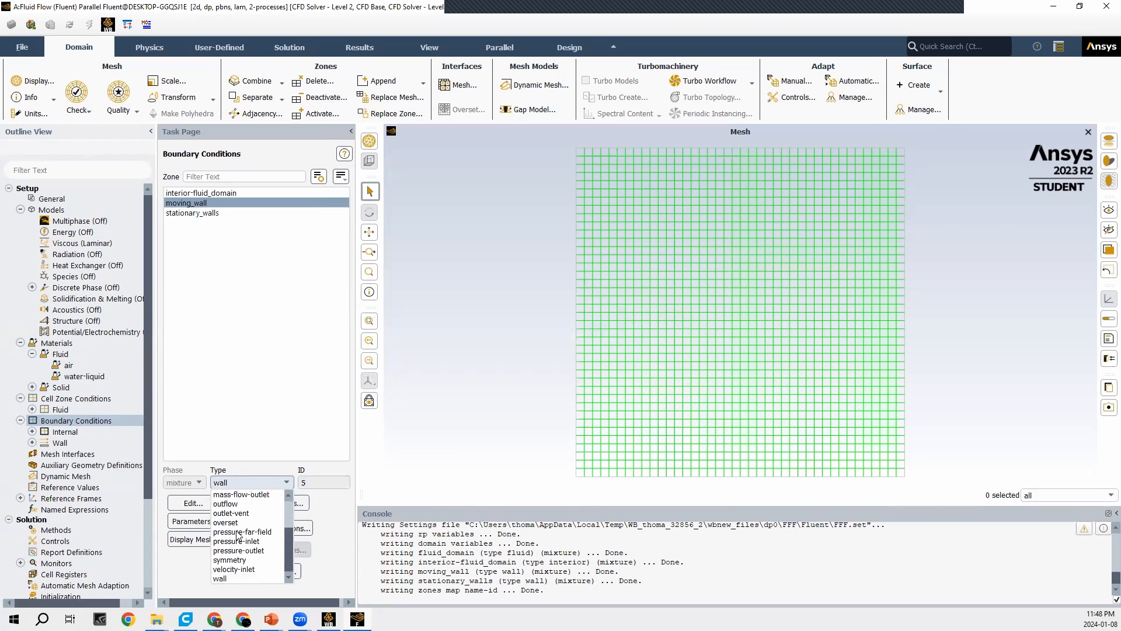
pyautogui.click(232, 578)
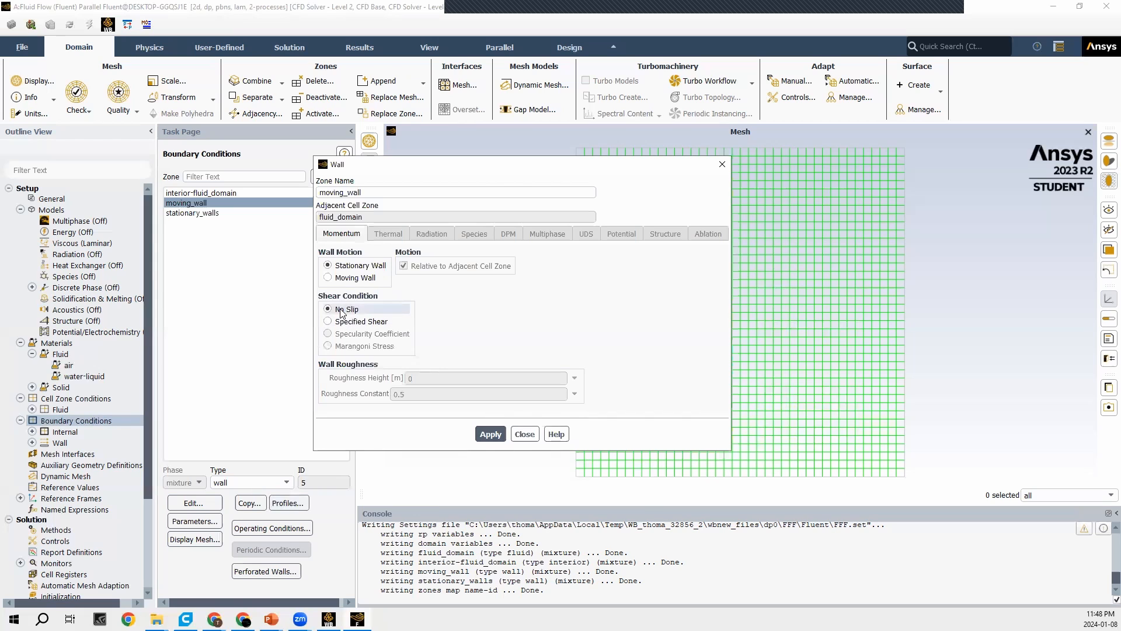
# Set moving_wall's wall motion to Moving Wall with a speed of 0.001 m/s and apply it.
pyautogui.click(328, 278)
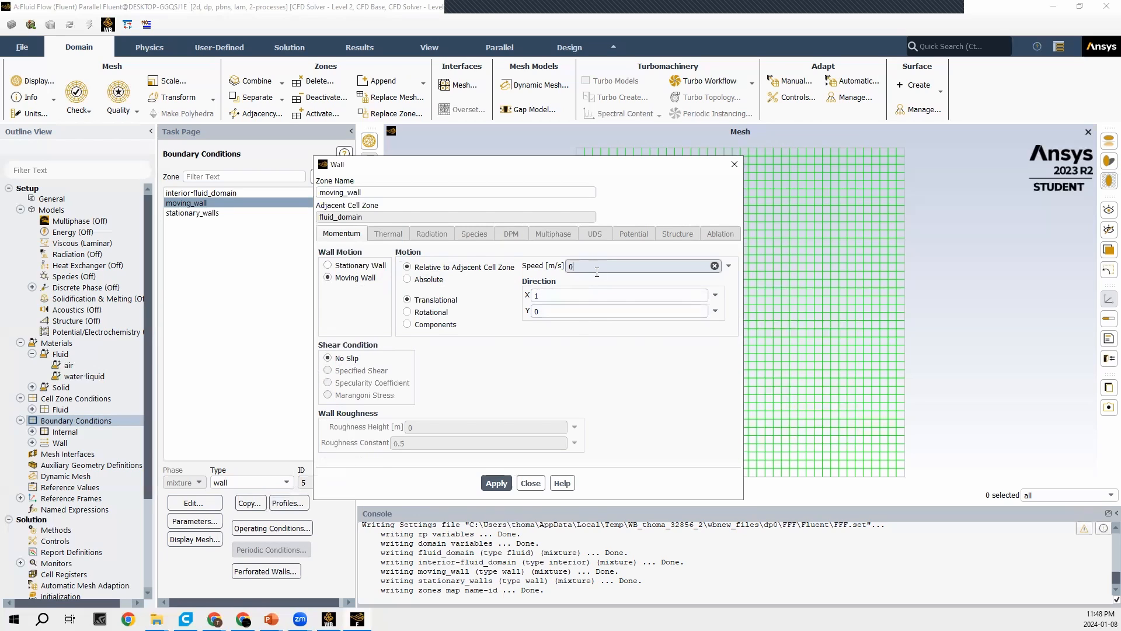
pyautogui.write('001')
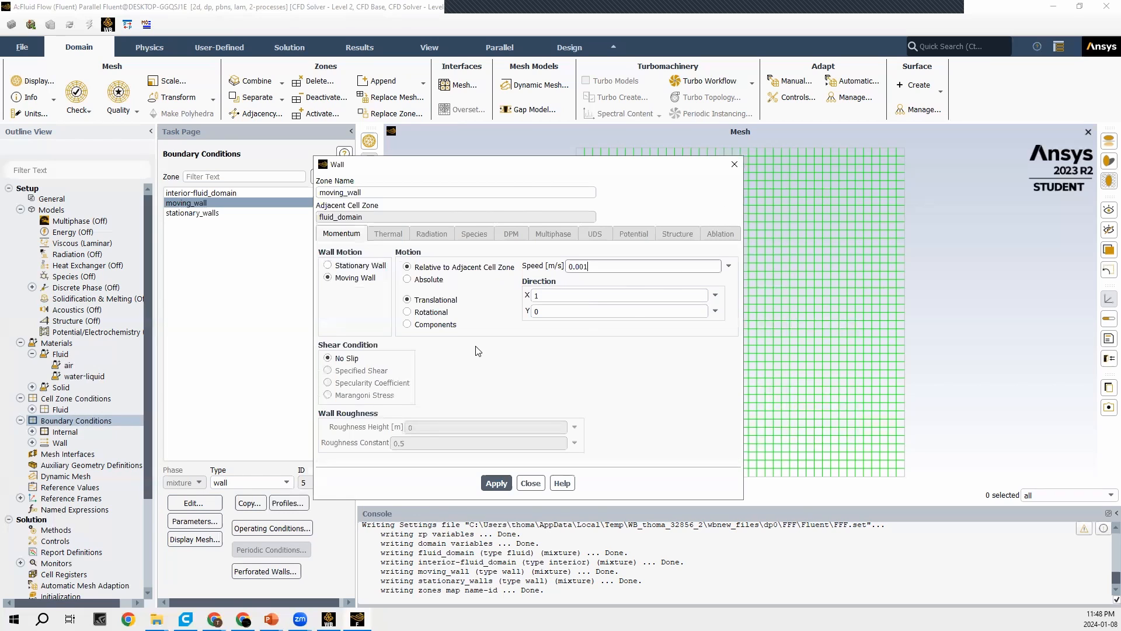
pyautogui.click(497, 484)
pyautogui.click(525, 486)
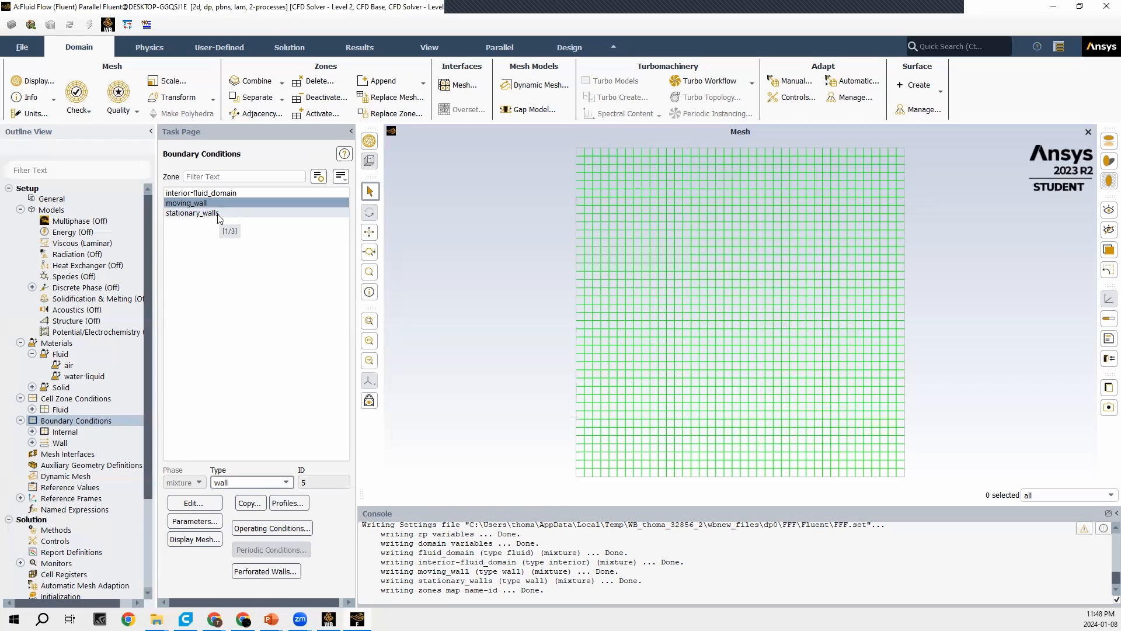
# Check the wall motion and shear condition settings of the stationary_walls boundary.
pyautogui.click(198, 213)
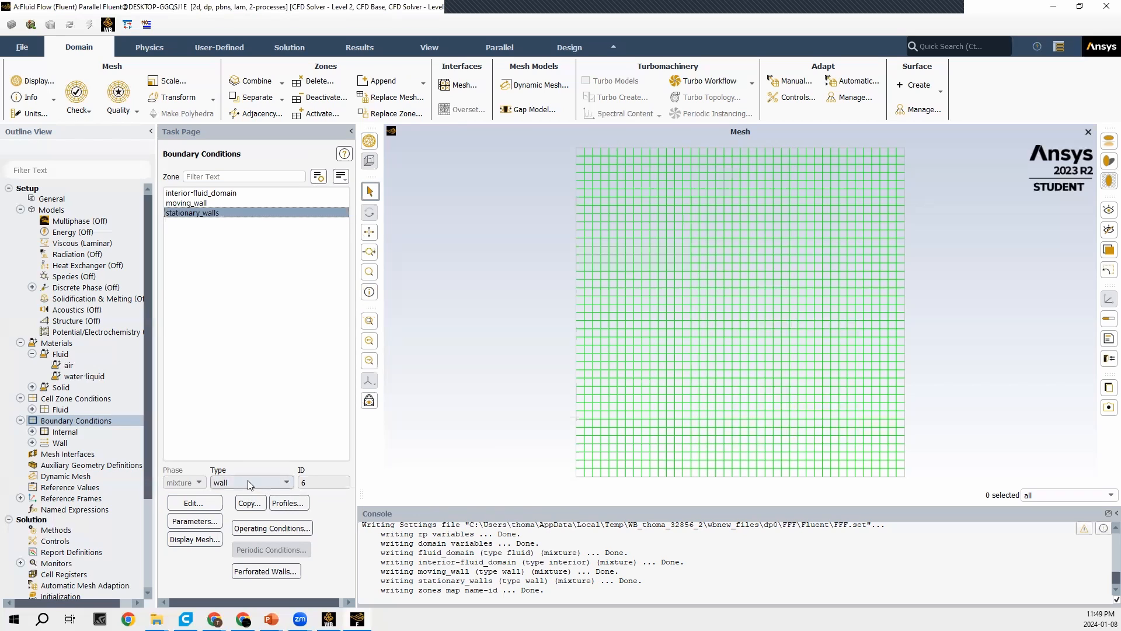
pyautogui.click(202, 504)
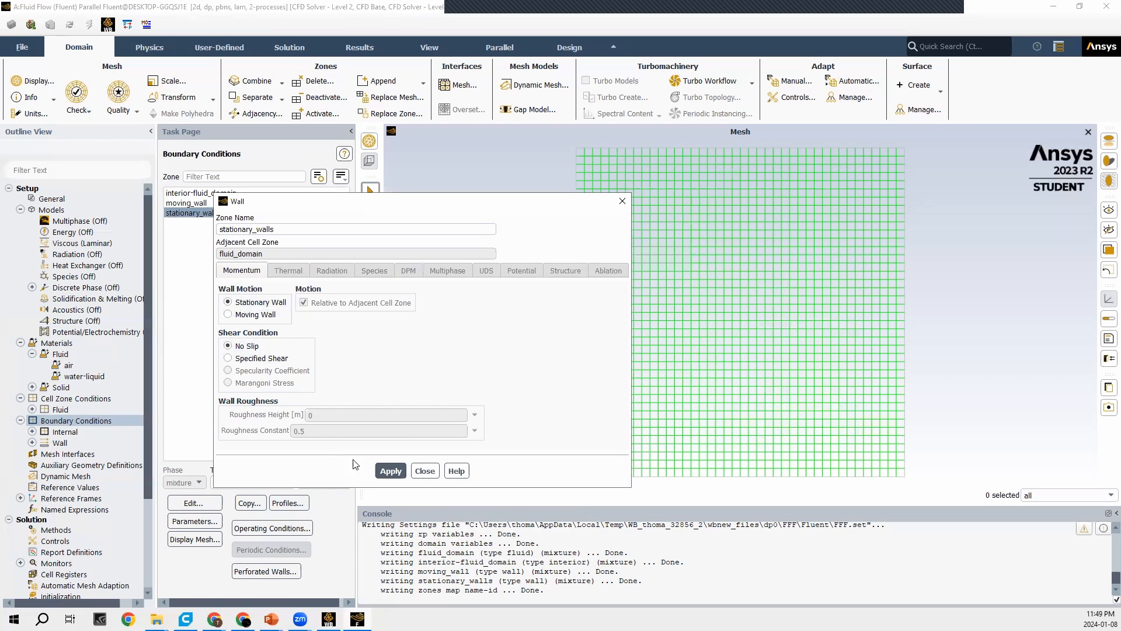
pyautogui.click(424, 471)
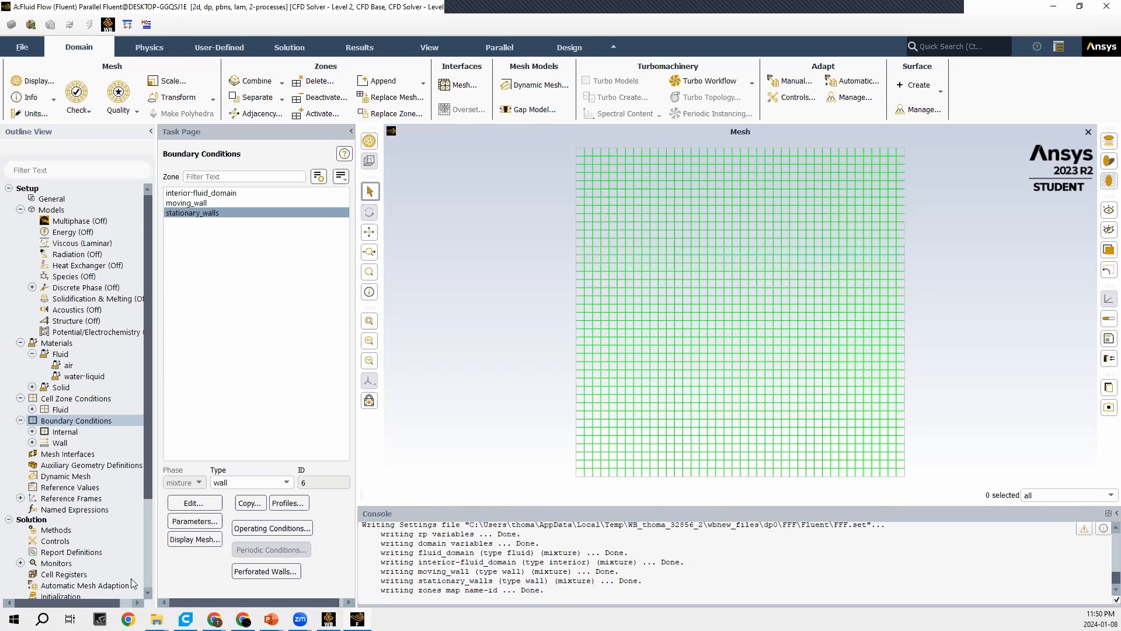
# Open the residual monitors and set the absolute criterion for continuity to 1e-6.
pyautogui.scroll(-4, 88, 542)
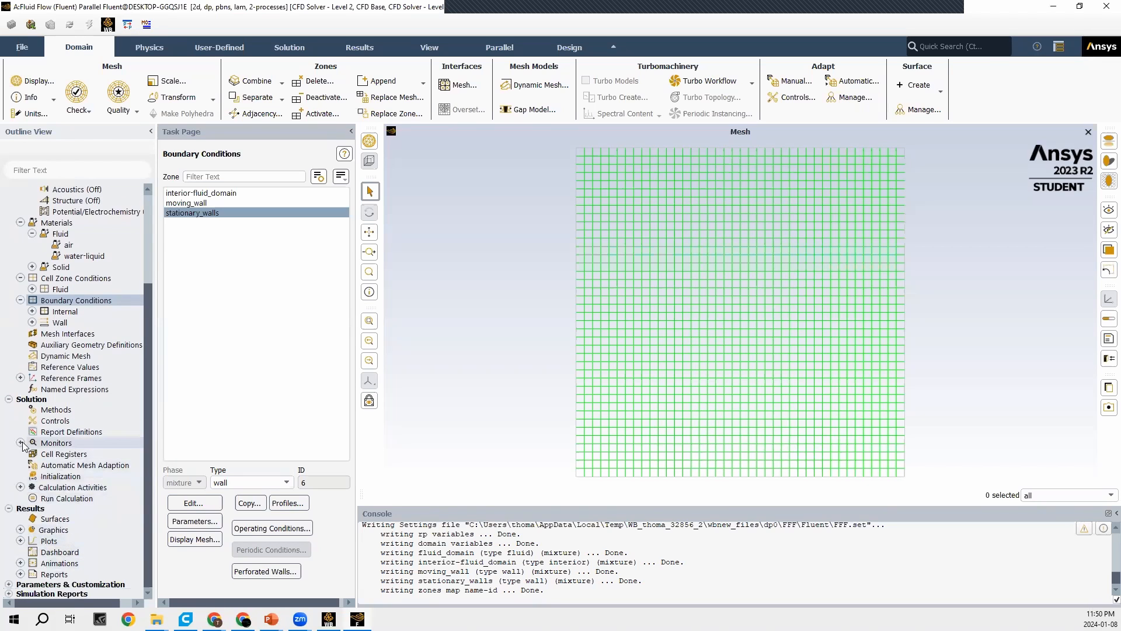
pyautogui.click(20, 443)
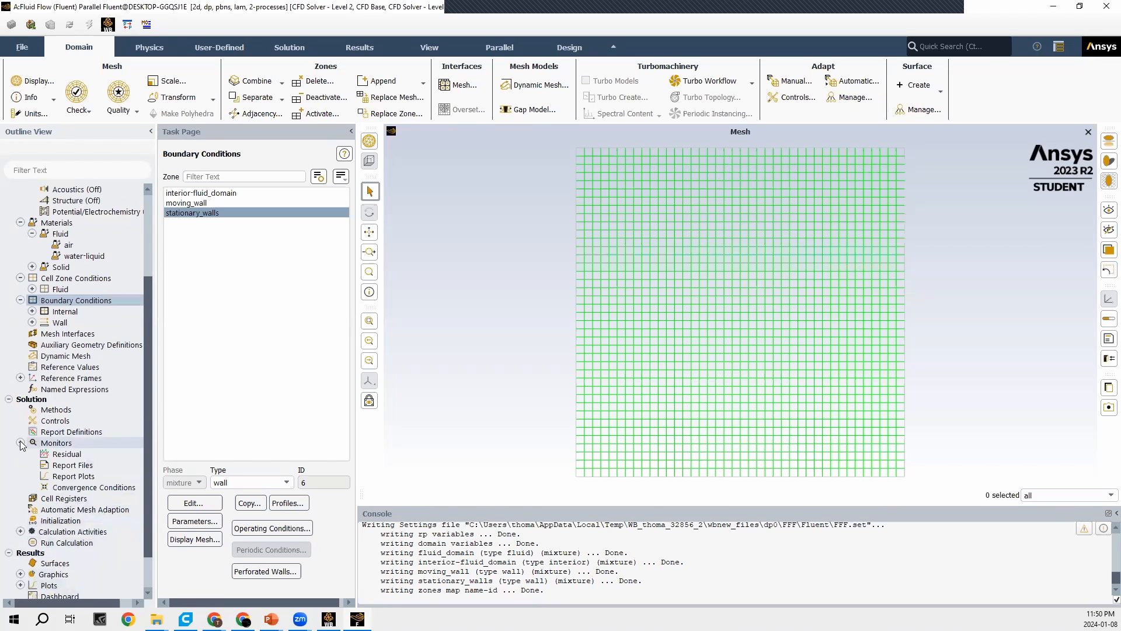
pyautogui.click(61, 454)
pyautogui.doubleClick(60, 454)
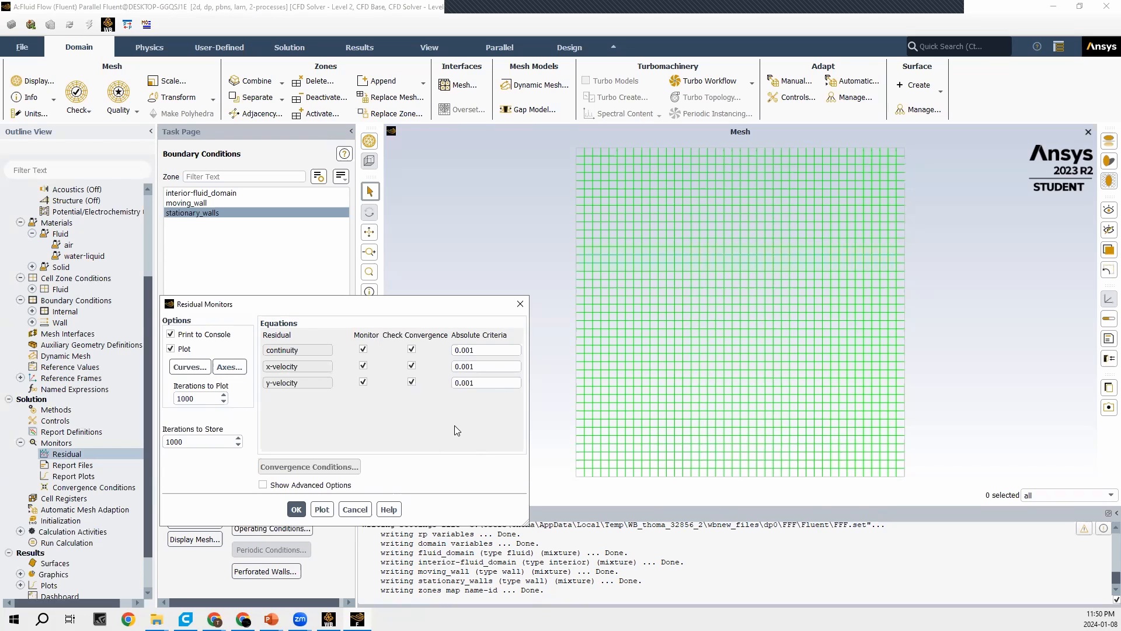
pyautogui.doubleClick(465, 349)
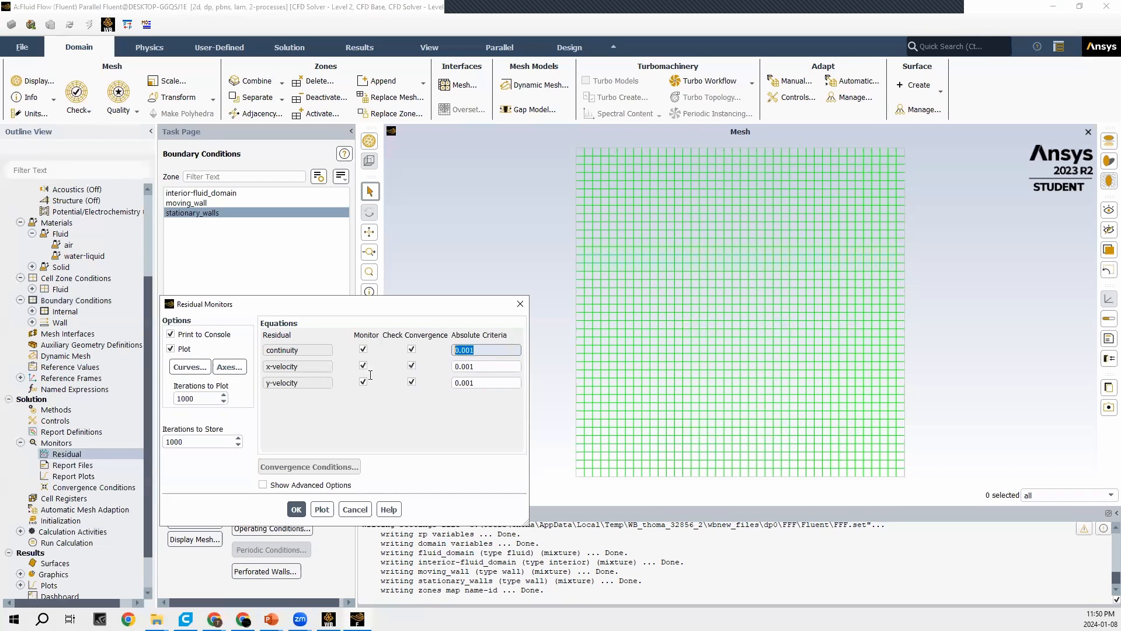
pyautogui.write('1e-6')
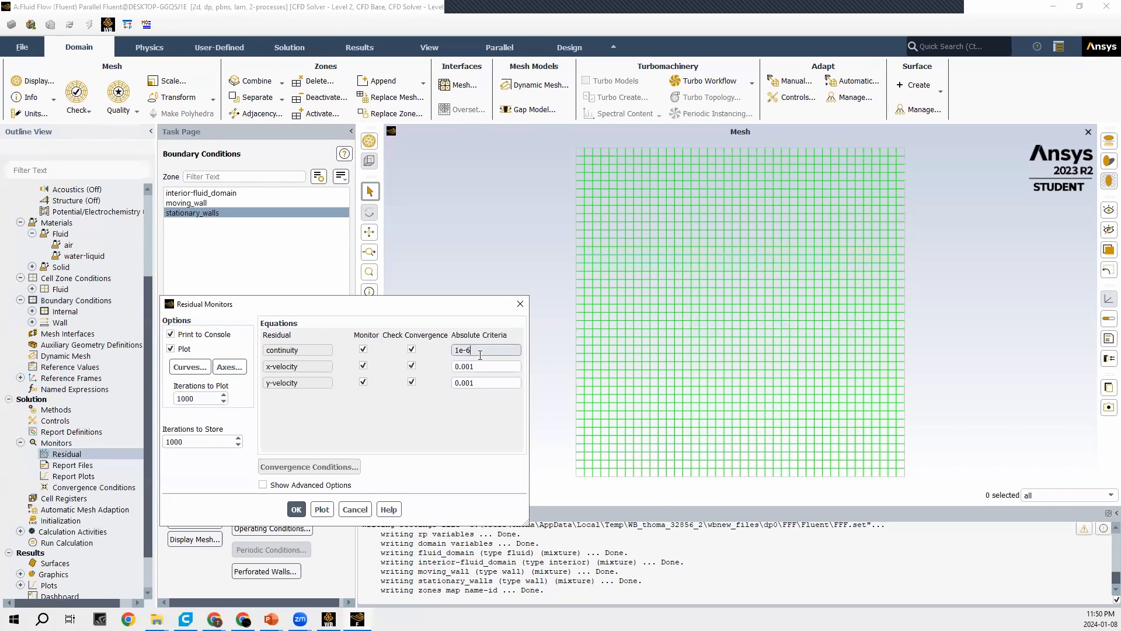
# Copy the 1e-6 criterion to the x-velocity and y-velocity residuals and accept the residual monitor settings.
pyautogui.moveTo(480, 353); pyautogui.dragTo(450, 354)
pyautogui.hotkey('ctrl', 'c')
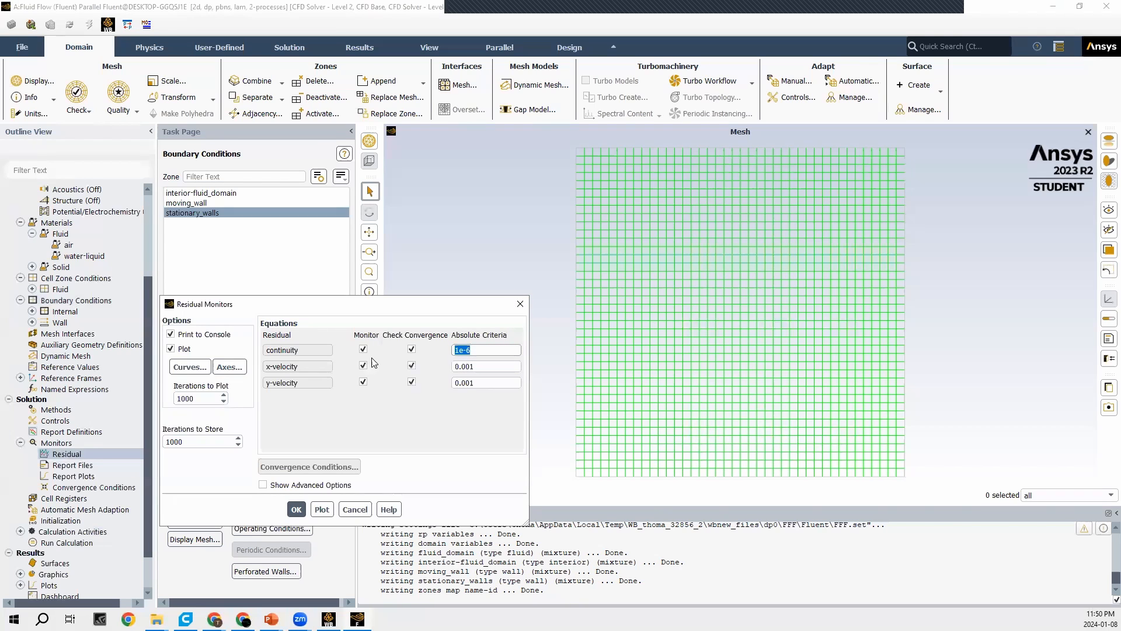
pyautogui.doubleClick(461, 365)
pyautogui.hotkey('ctrl', 'v')
pyautogui.doubleClick(479, 382)
pyautogui.hotkey('ctrl', 'v')
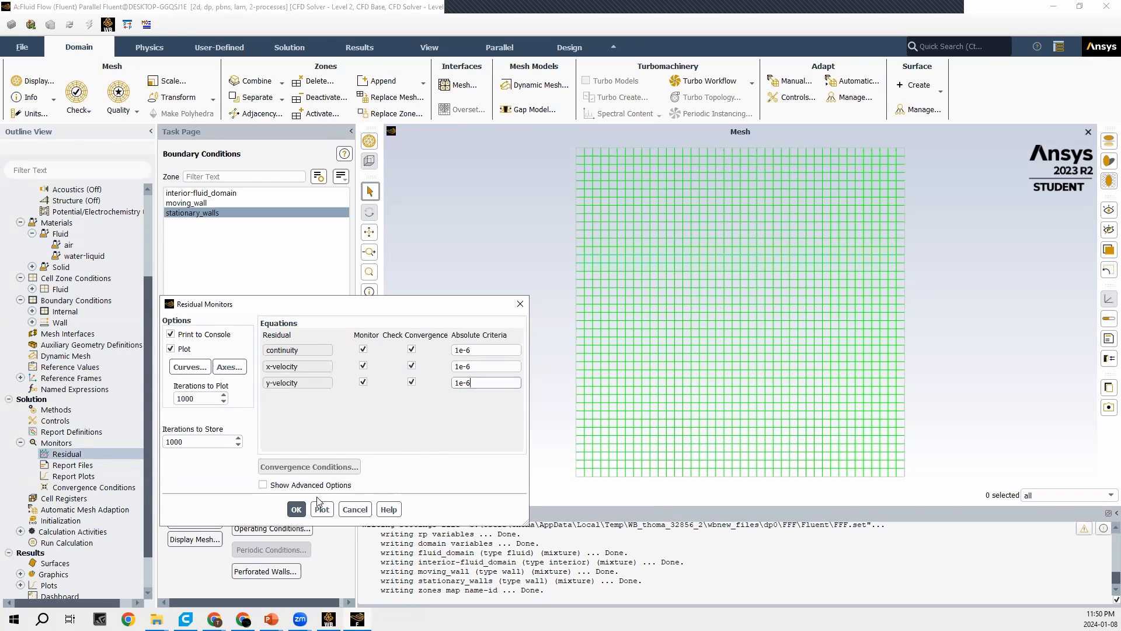
pyautogui.click(299, 510)
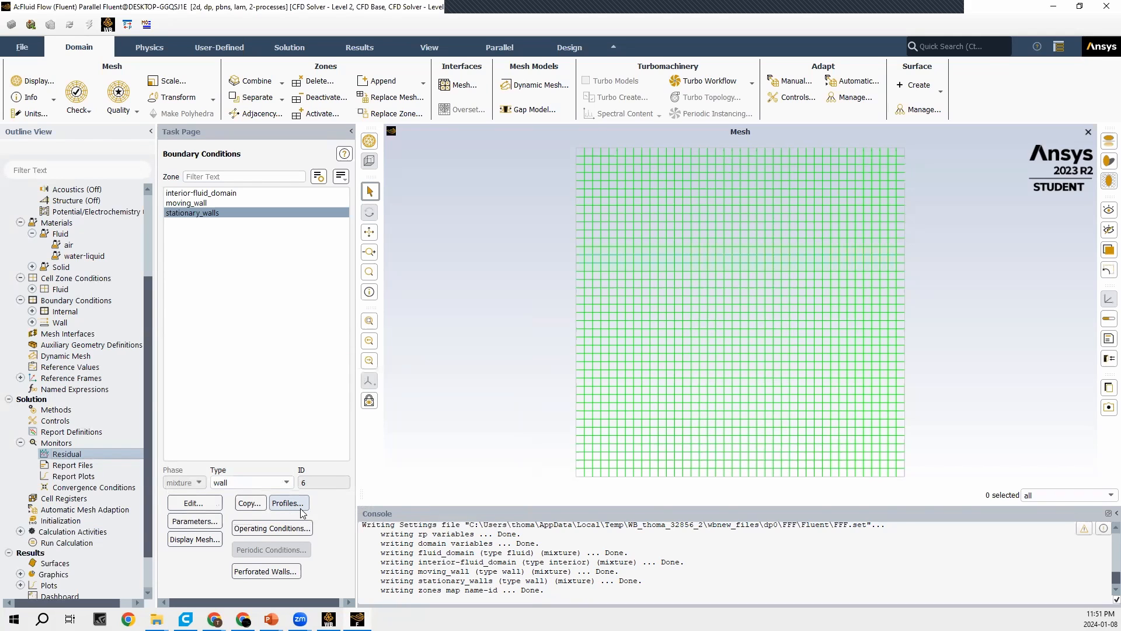
# Initialize the solution with Hybrid Initialization and open the solution methods settings.
pyautogui.doubleClick(65, 521)
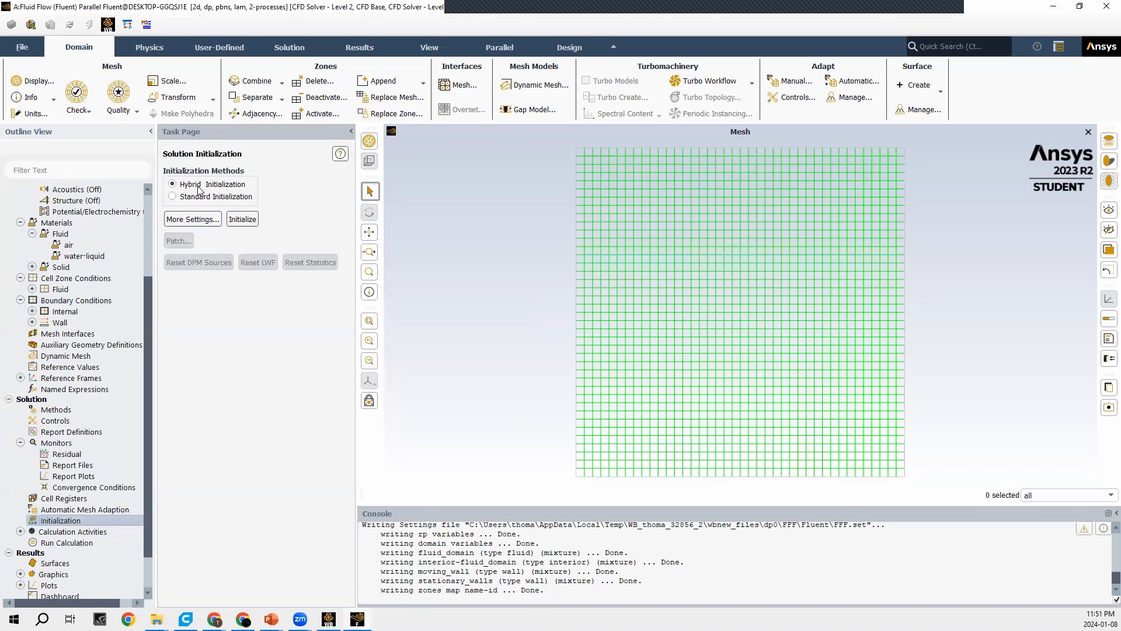
pyautogui.click(252, 220)
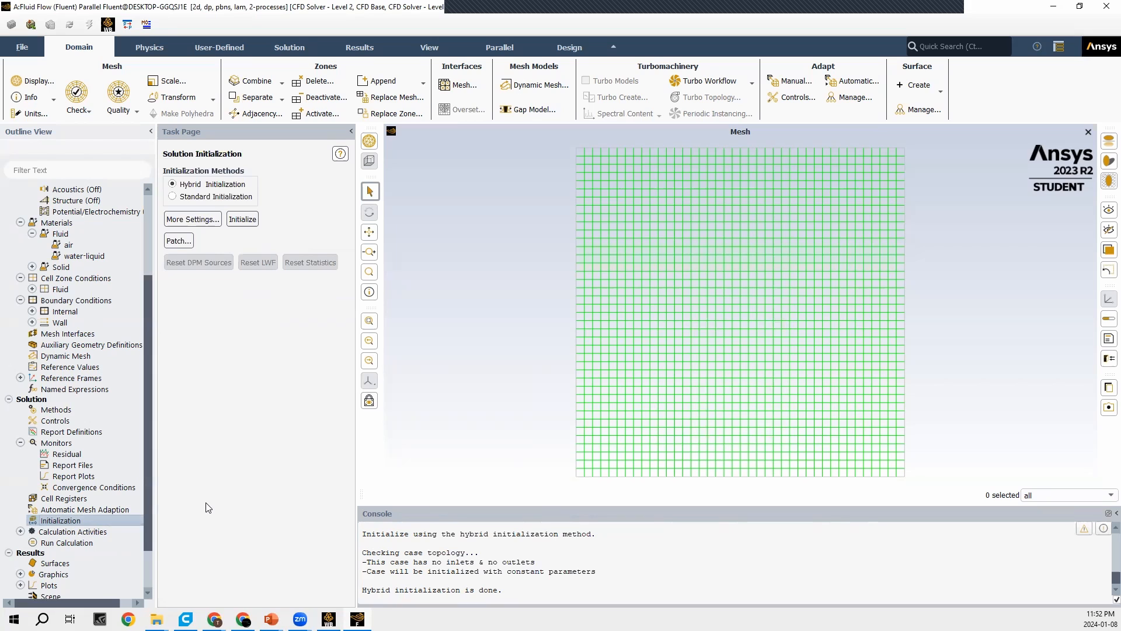
pyautogui.click(70, 409)
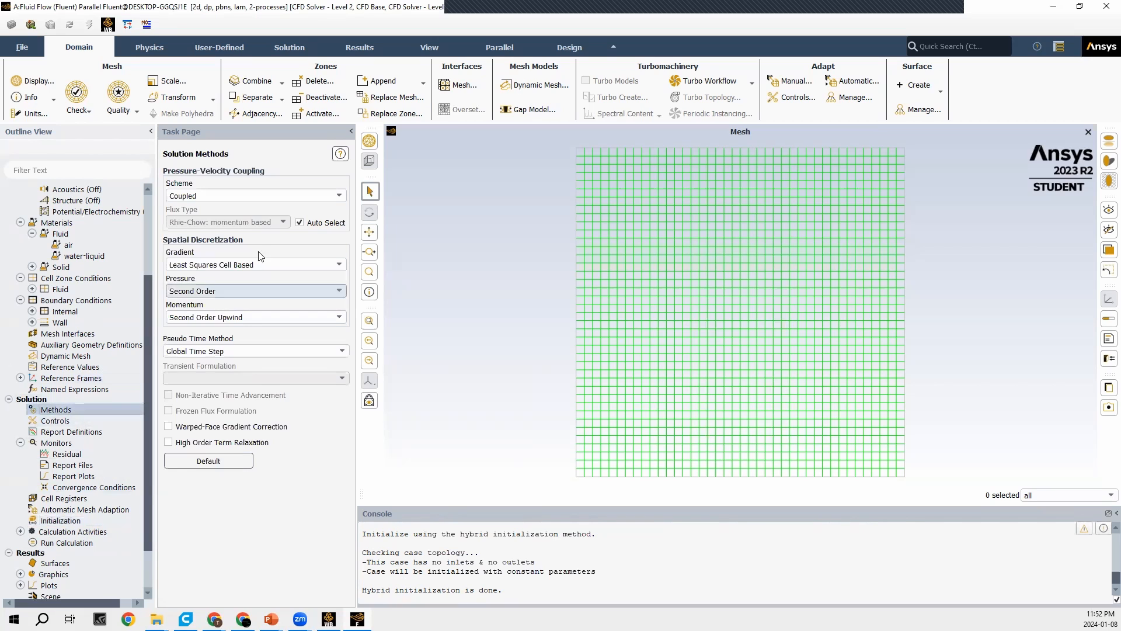
# Set the pressure-velocity coupling scheme to SIMPLE.
pyautogui.click(190, 198)
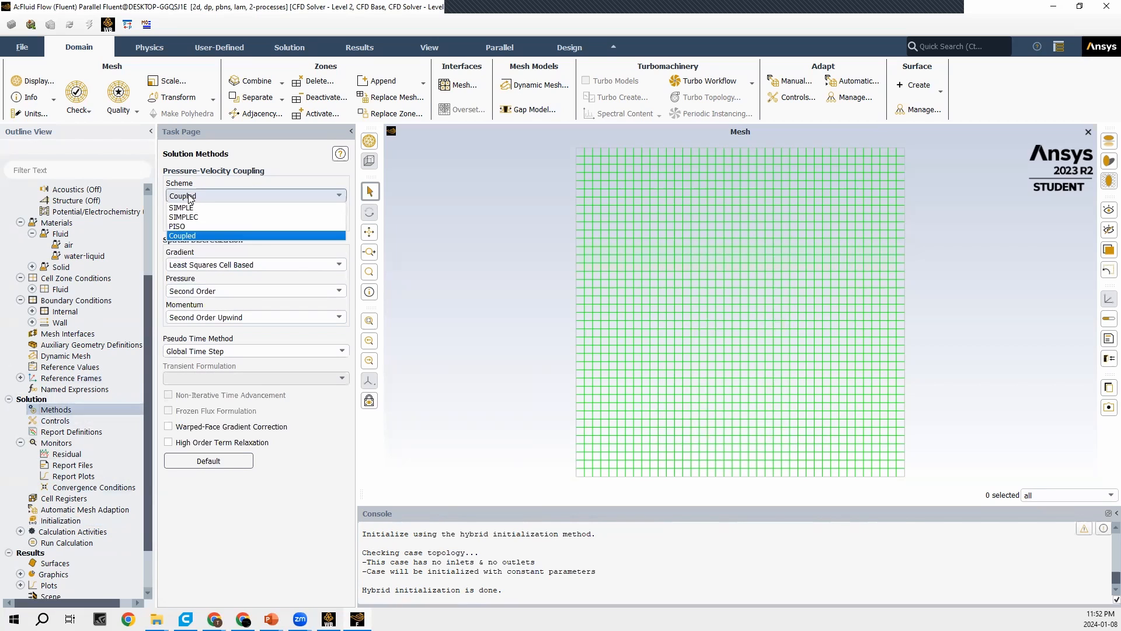
pyautogui.click(197, 208)
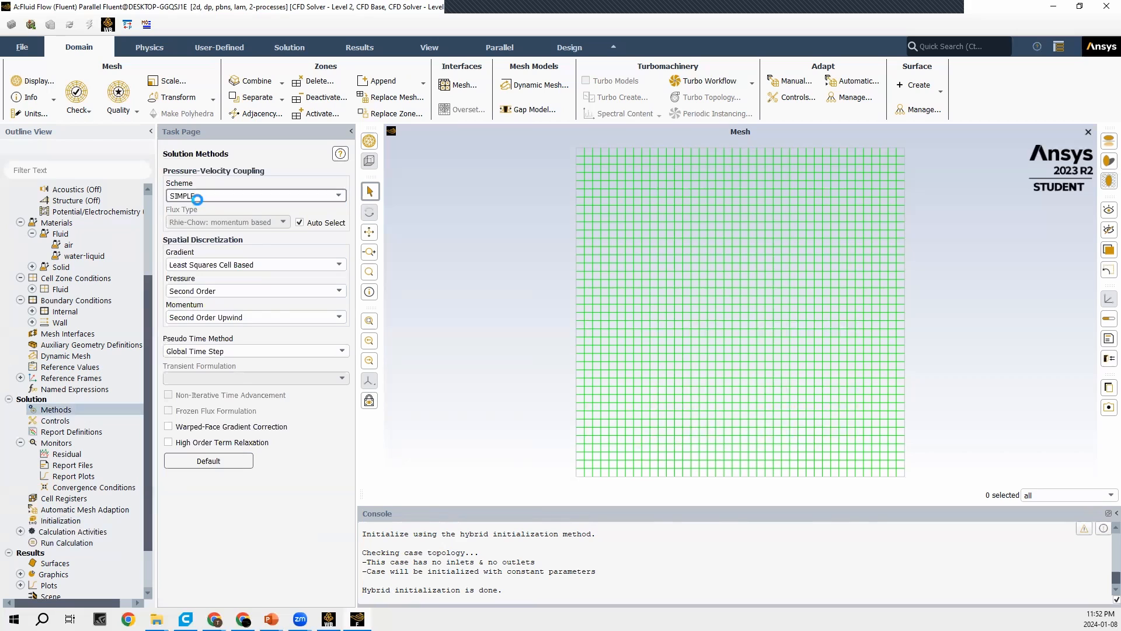
pyautogui.click(202, 195)
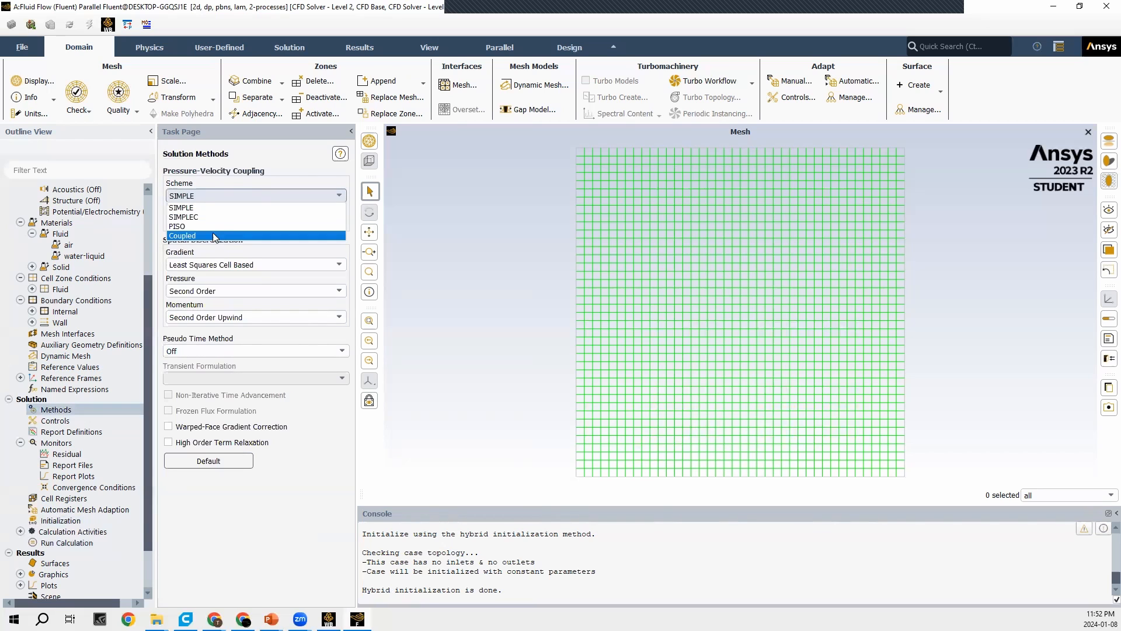
pyautogui.click(203, 207)
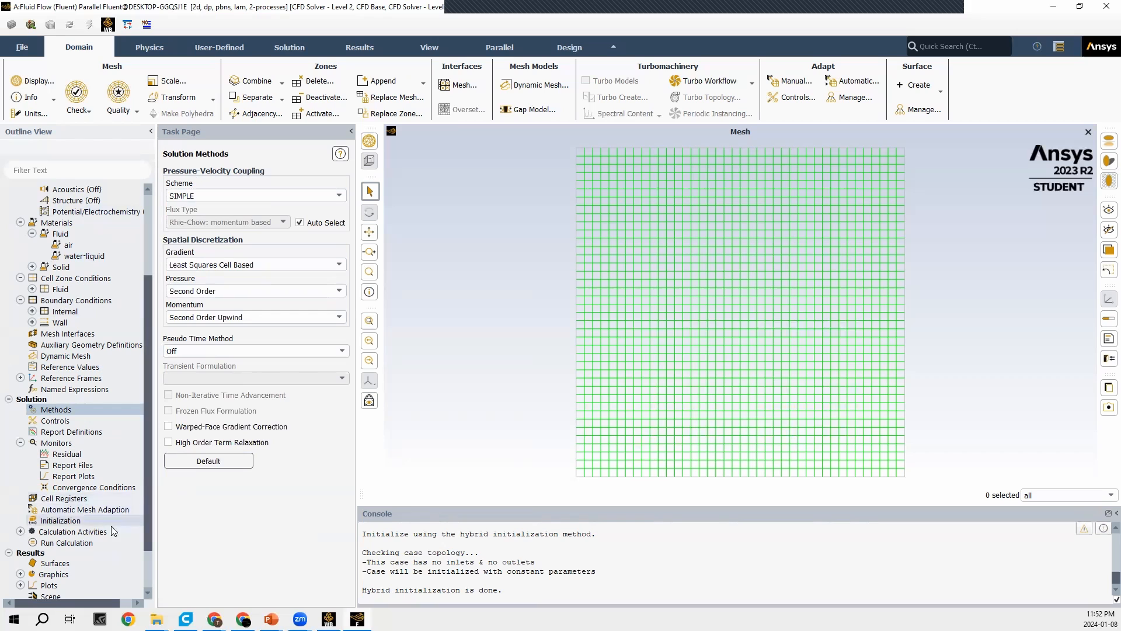
# Reinitialize the solution with Hybrid Initialization, discarding the unsaved solution data.
pyautogui.click(81, 520)
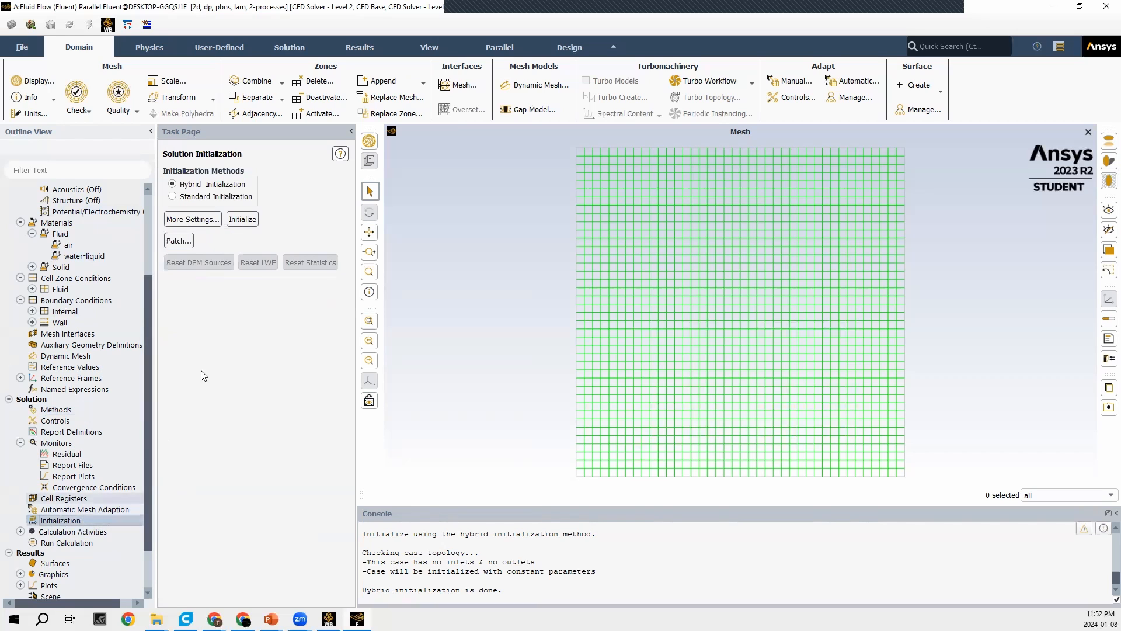
pyautogui.click(243, 220)
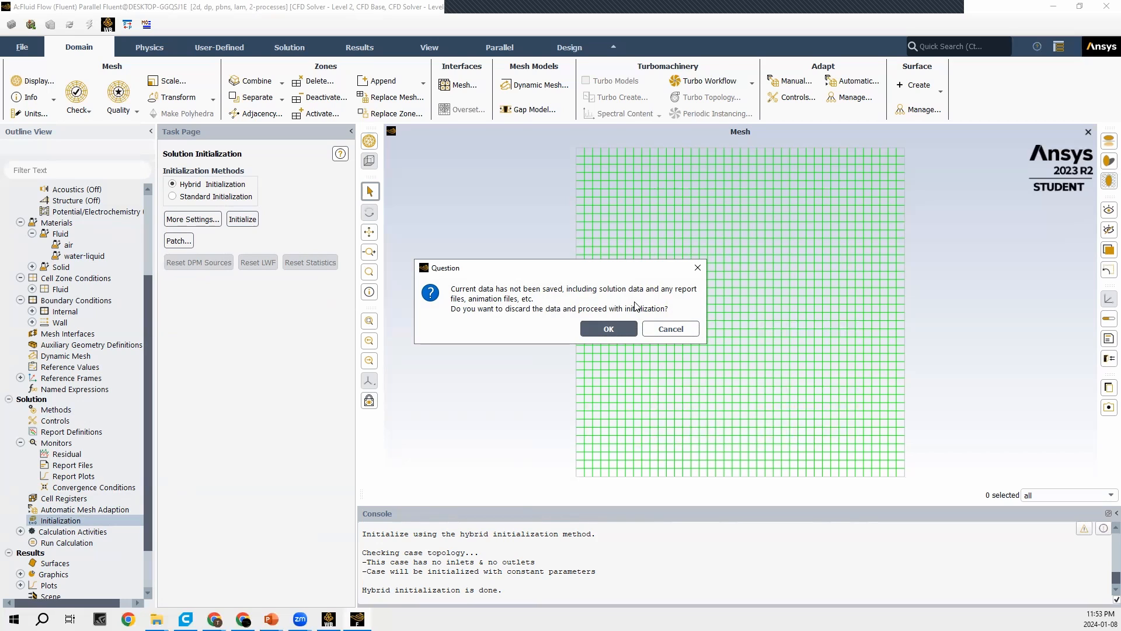
pyautogui.click(588, 327)
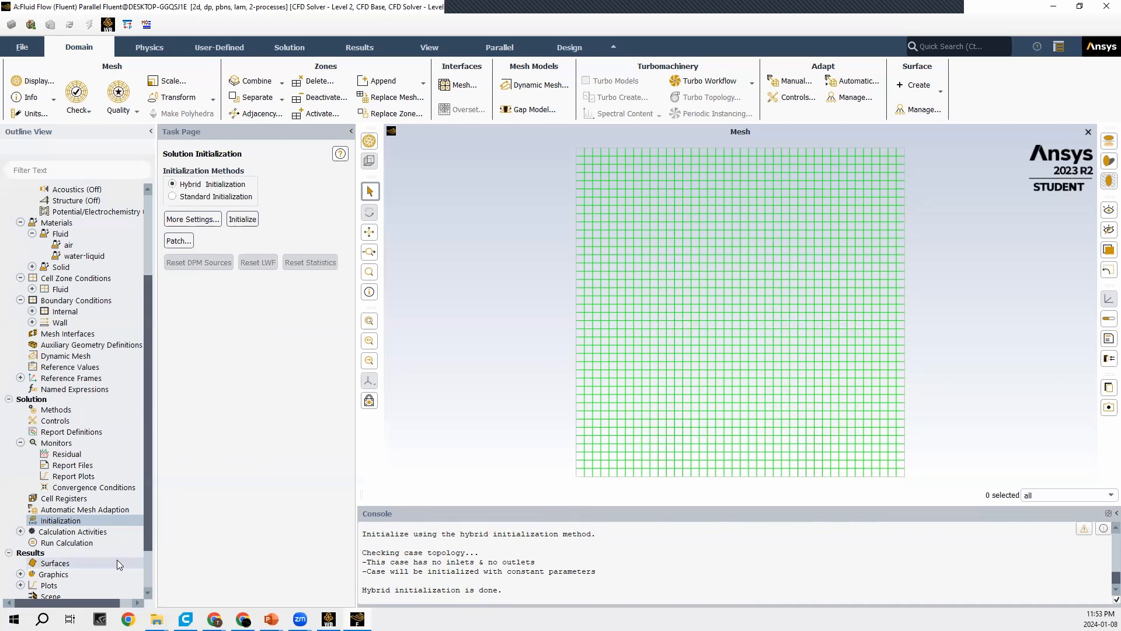
# Set the number of iterations to 1000 and run the calculation to completion.
pyautogui.click(104, 546)
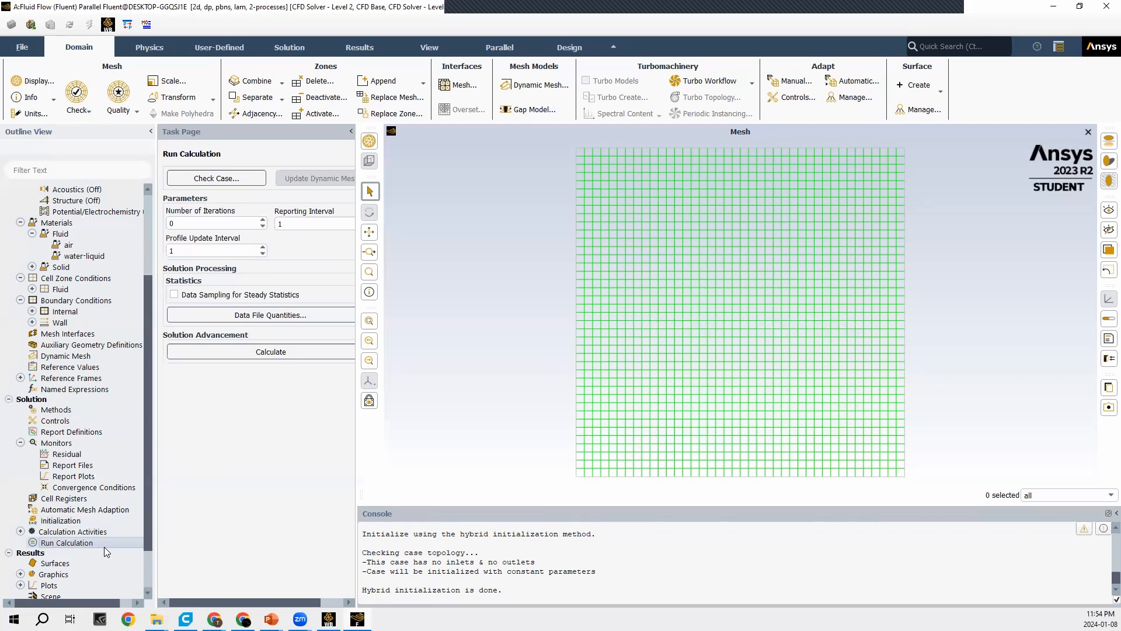
pyautogui.moveTo(187, 222); pyautogui.dragTo(170, 222)
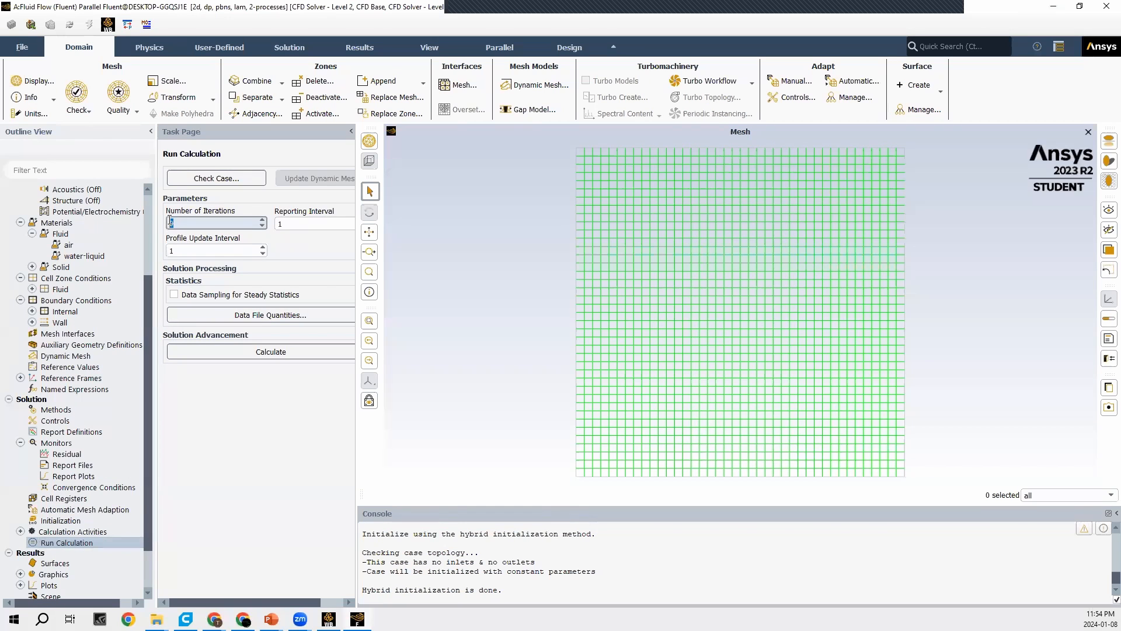
pyautogui.write('100')
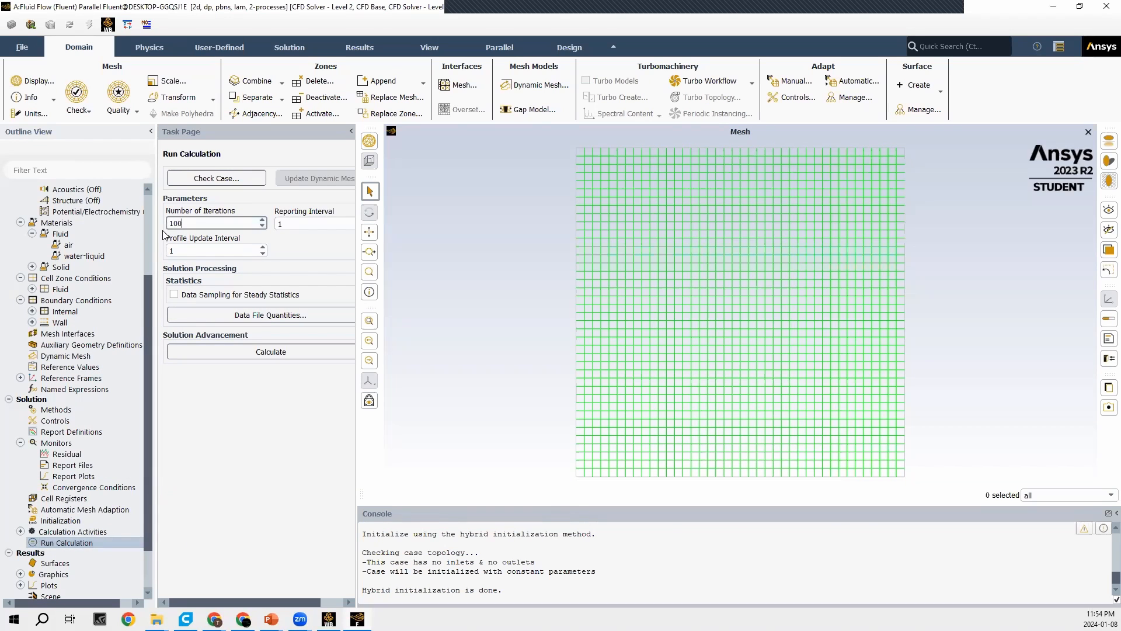
pyautogui.write('0')
pyautogui.click(203, 352)
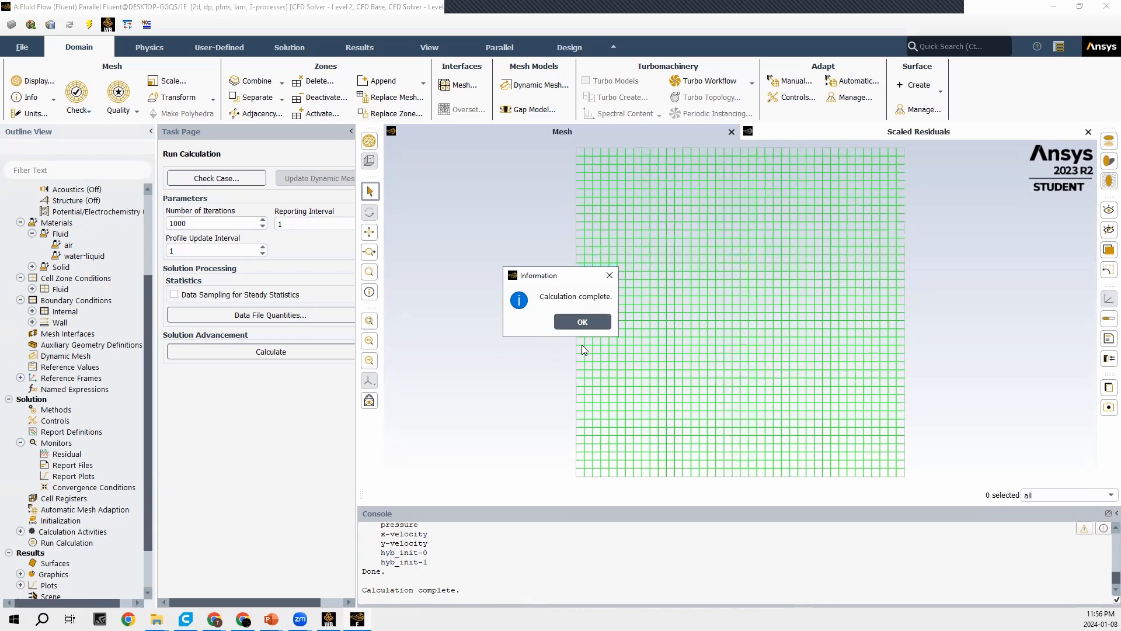
pyautogui.click(584, 322)
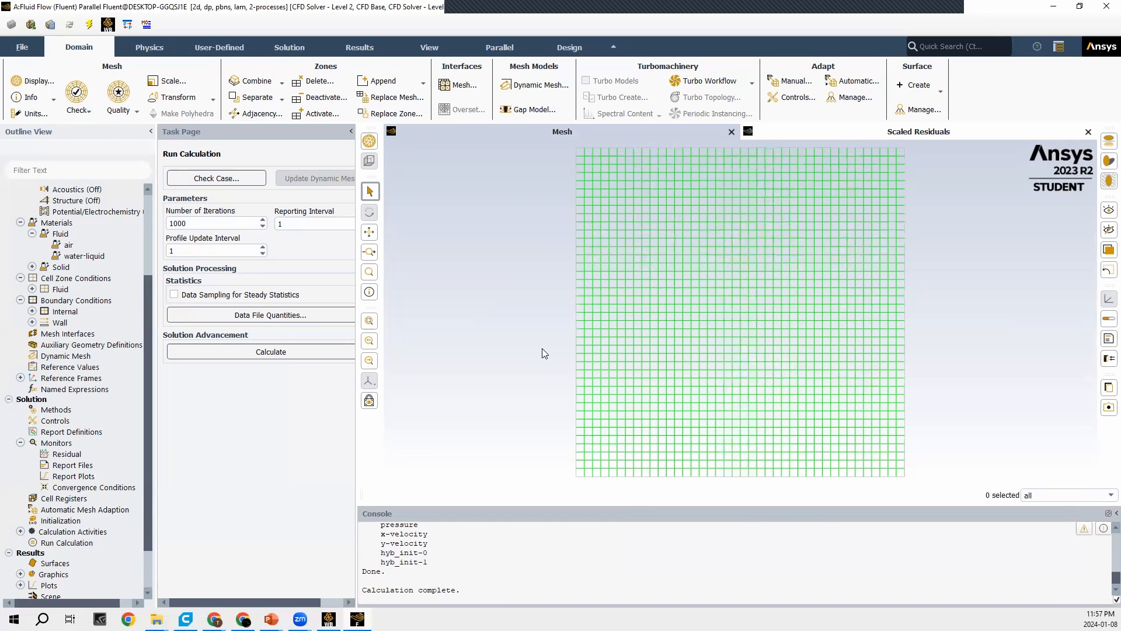
# Quit Fluent and open the Results of the Fluid Flow (Fluent) system from Workbench in CFD-Post.
pyautogui.click(1101, 6)
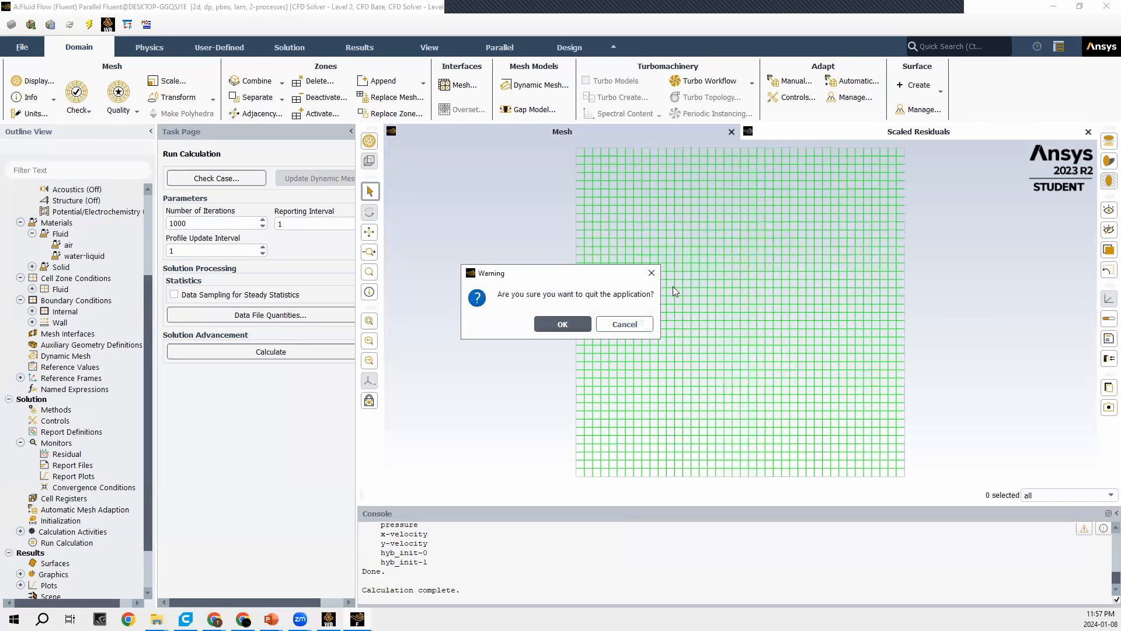
pyautogui.click(570, 325)
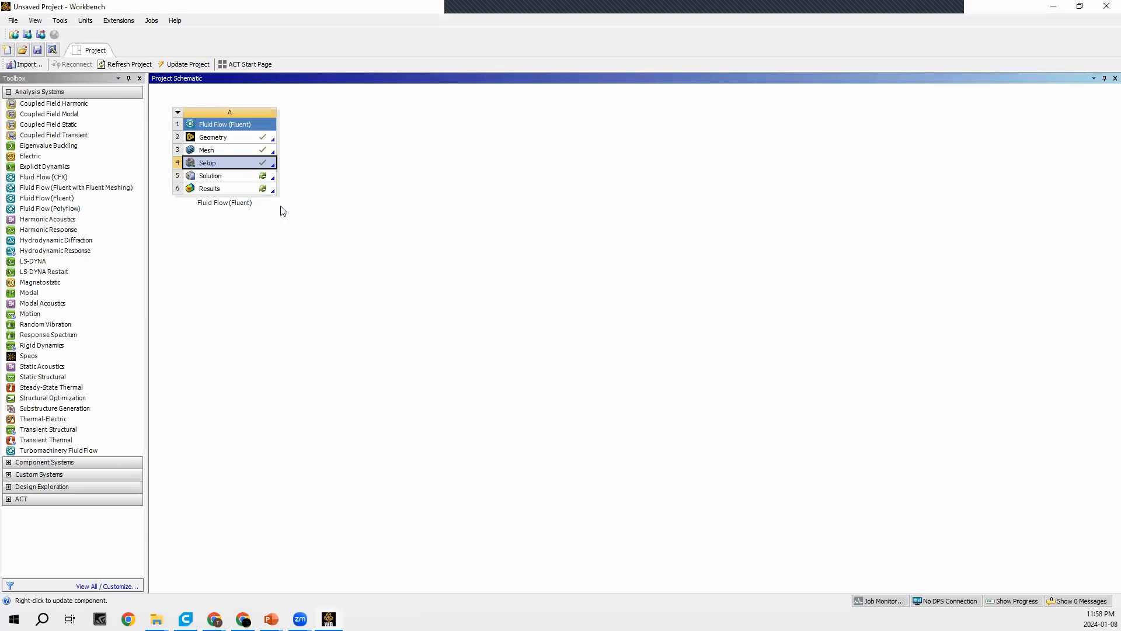
pyautogui.doubleClick(216, 192)
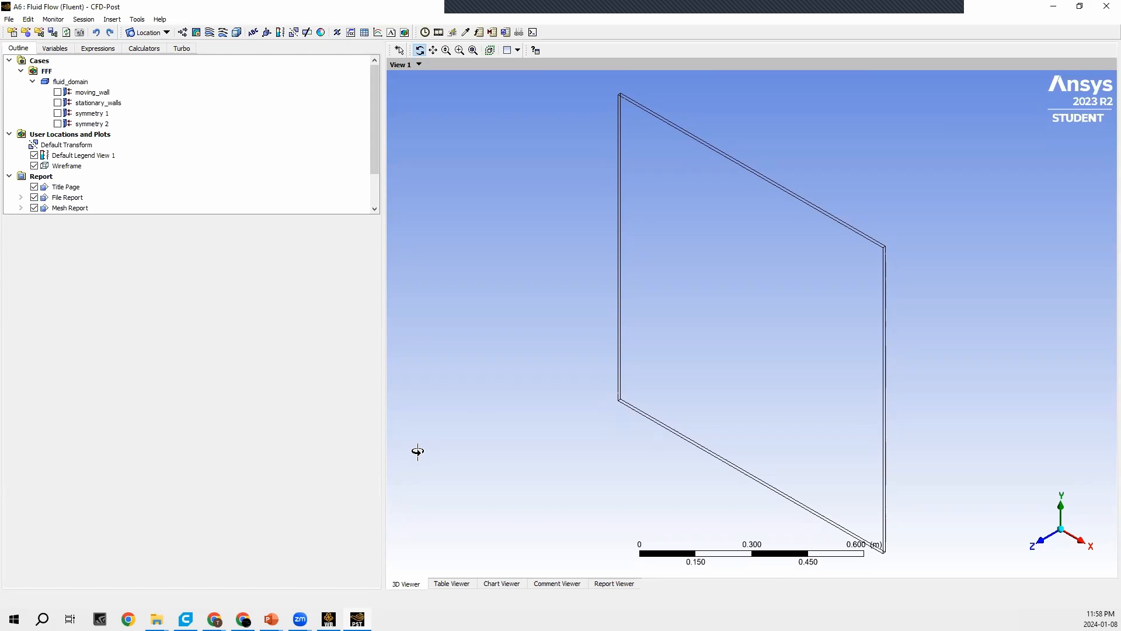
# Create a 3D velocity streamline plot starting from fluid_domain with a maximum of 50 points.
pyautogui.click(1024, 525)
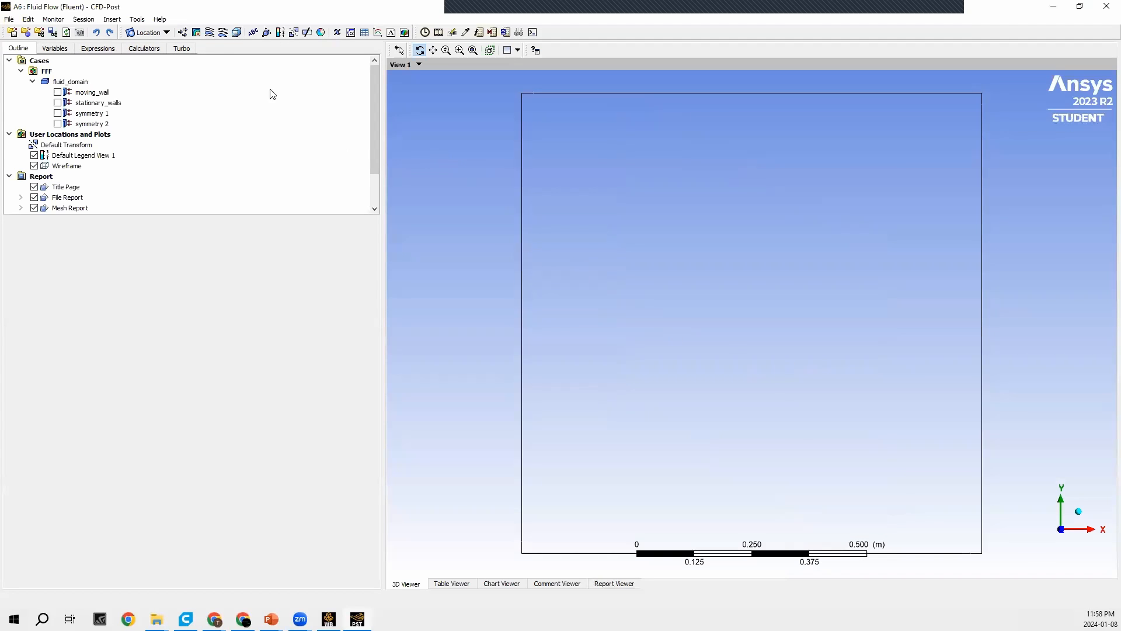
pyautogui.click(210, 33)
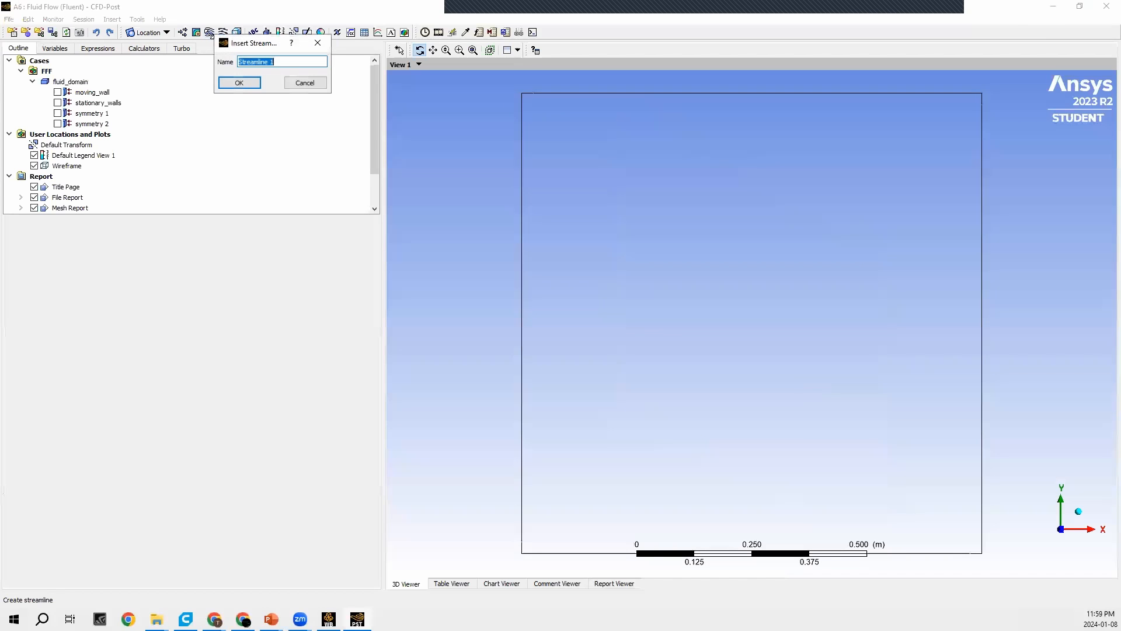
pyautogui.click(239, 83)
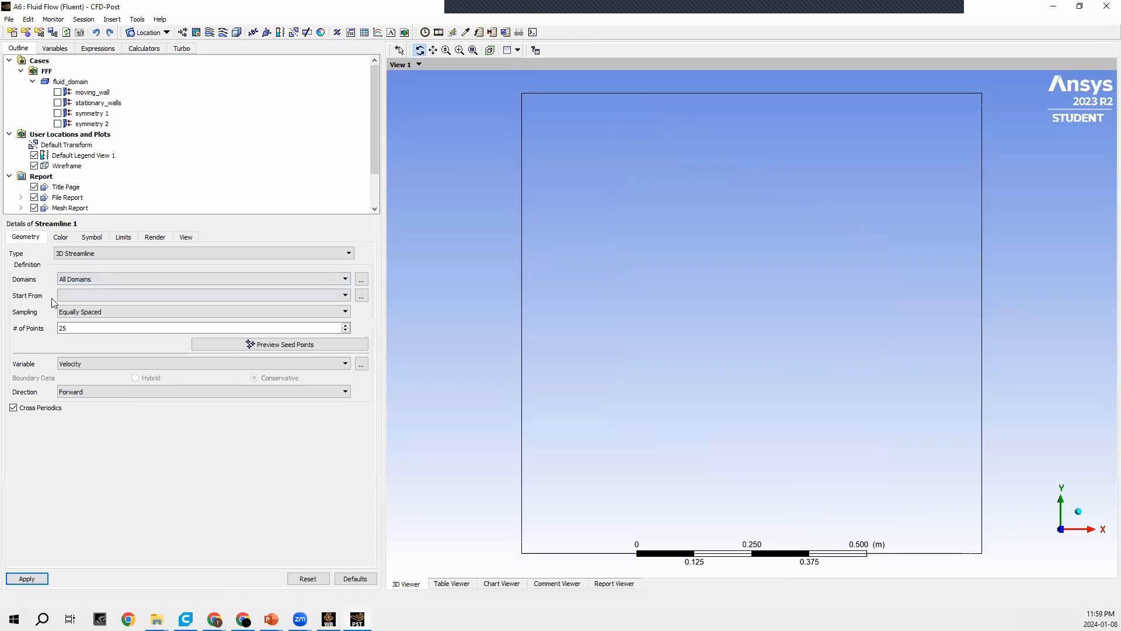
pyautogui.click(74, 297)
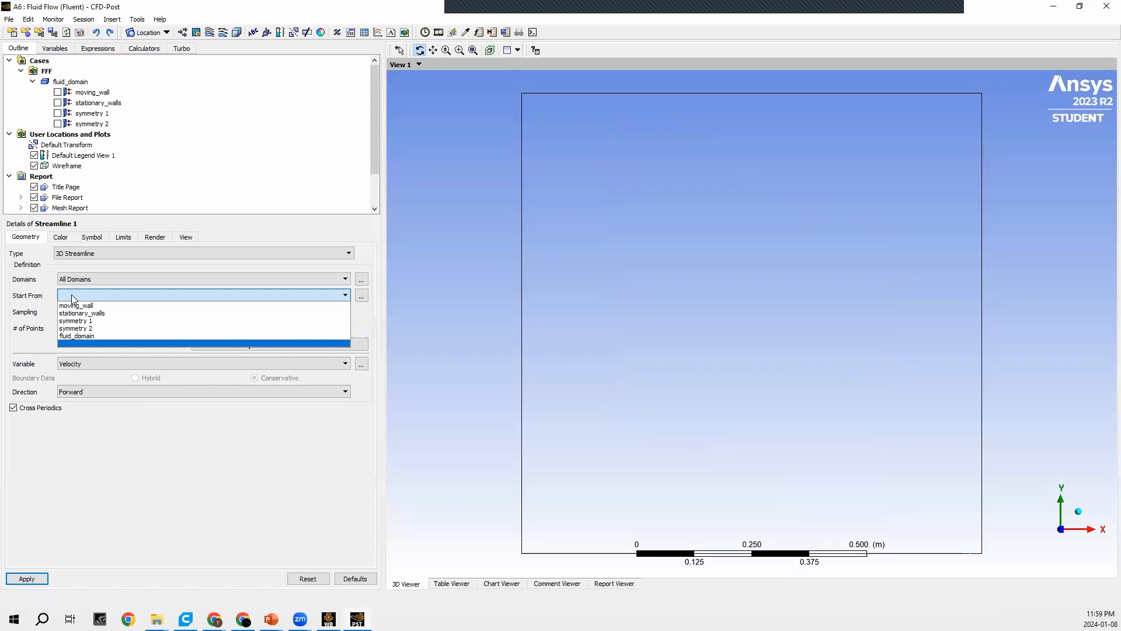
pyautogui.click(69, 337)
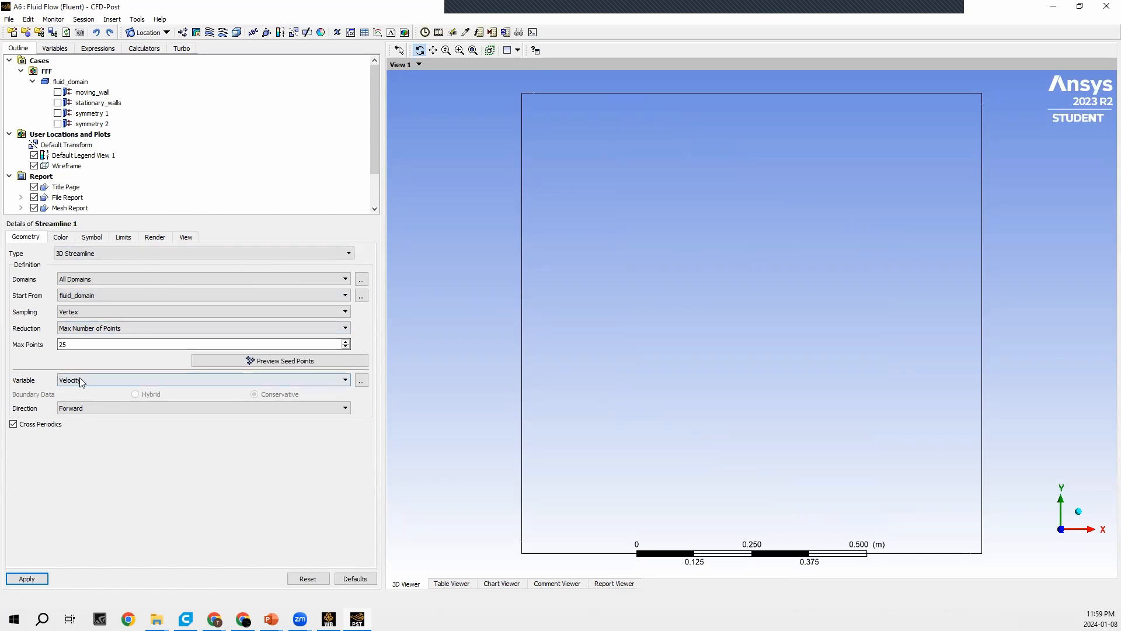
pyautogui.click(83, 345)
pyautogui.hotkey('ctrl', 'a')
pyautogui.write('50')
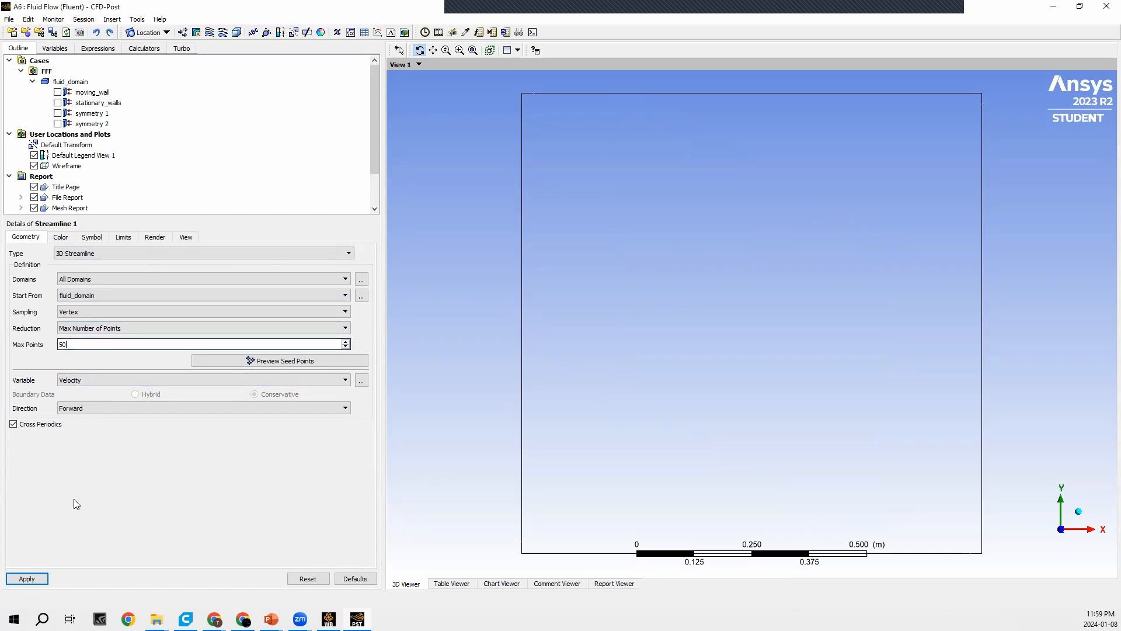
pyautogui.click(44, 578)
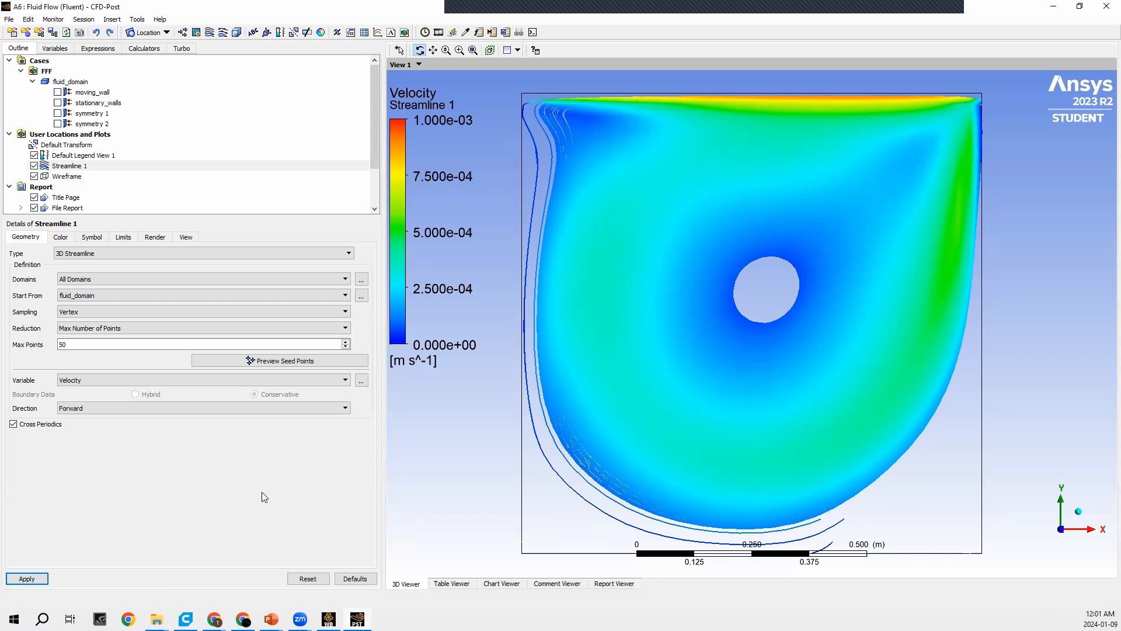
# Set the streamline plot's maximum number of points to 100 and update the plot.
pyautogui.click(90, 345)
pyautogui.moveTo(90, 345); pyautogui.dragTo(60, 345)
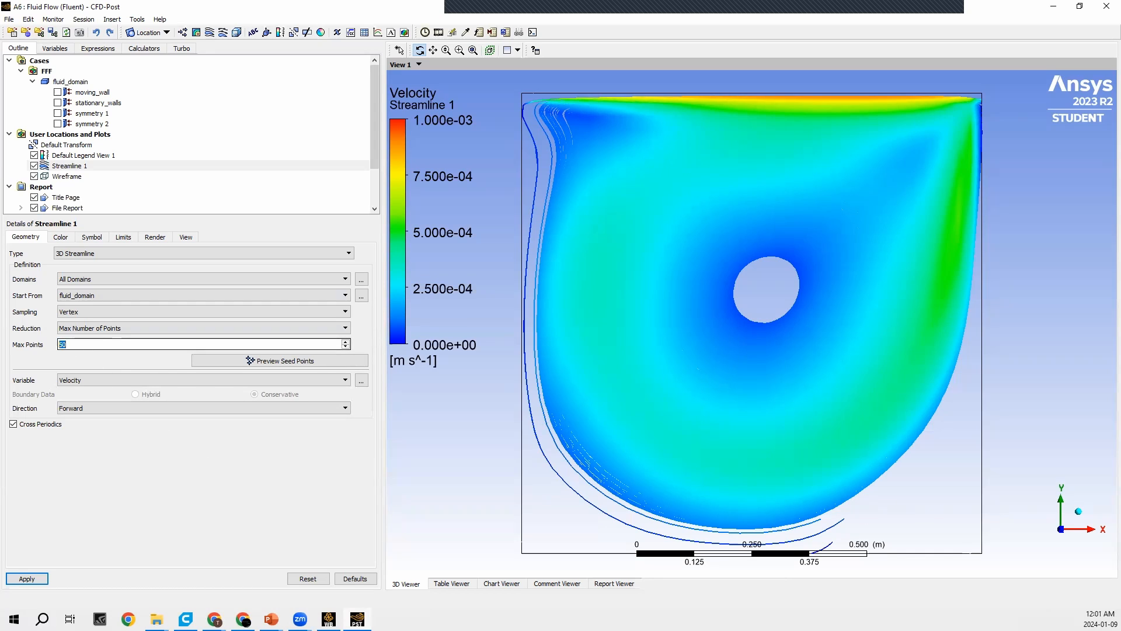
pyautogui.write('100')
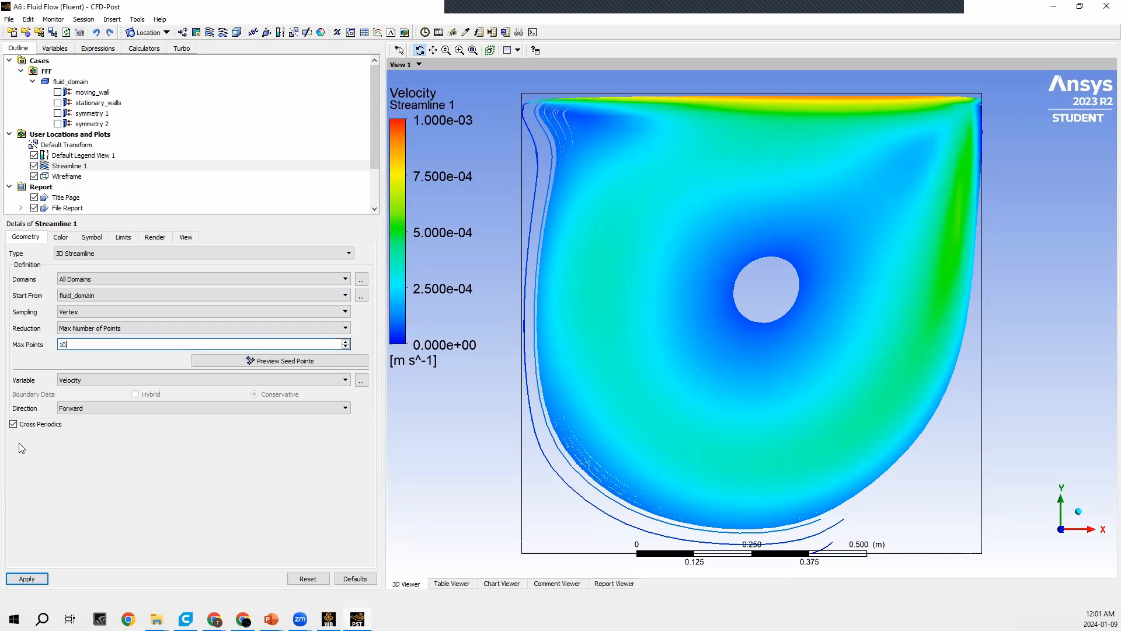
pyautogui.click(37, 578)
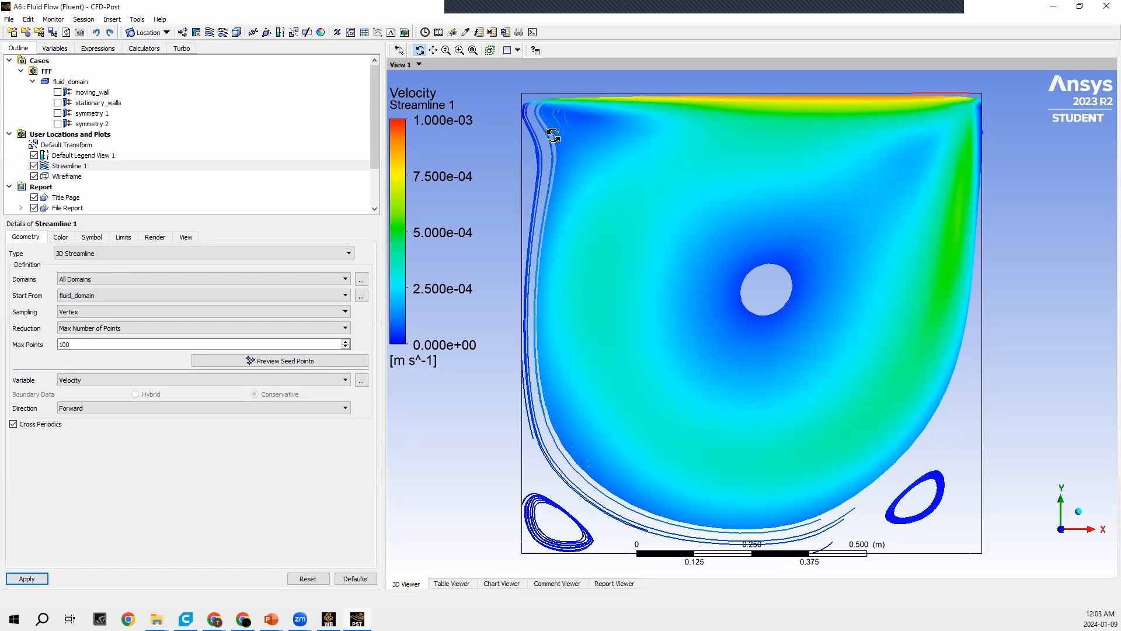
# Raise the maximum number of streamline points to 200 and regenerate the streamlines.
pyautogui.click(79, 344)
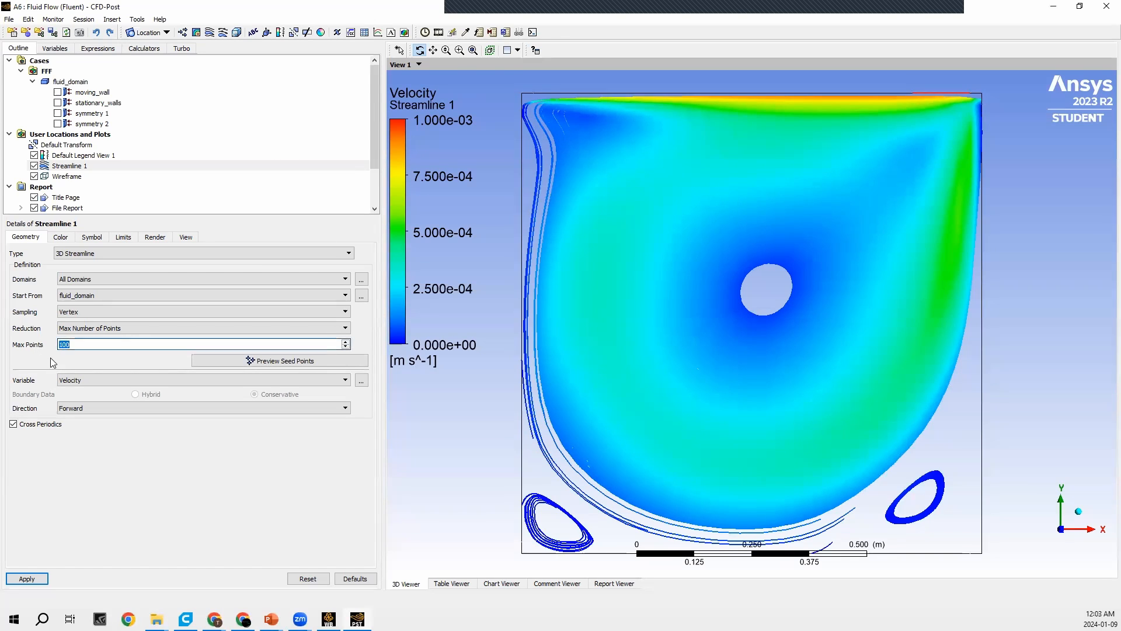
pyautogui.write('200')
pyautogui.click(26, 579)
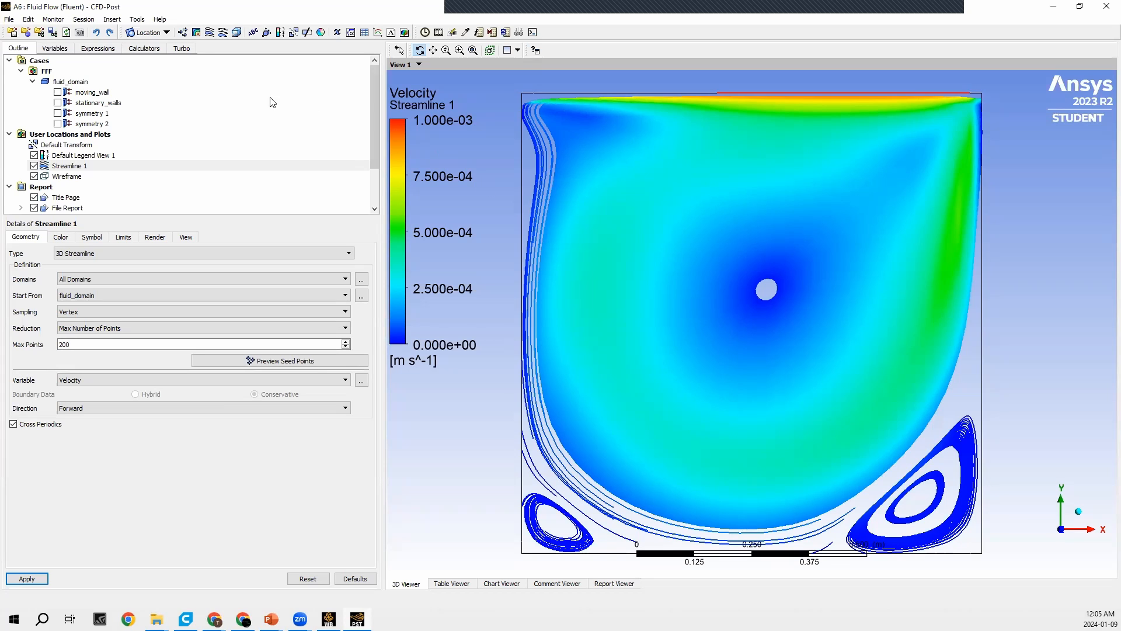
# Add a pressure contour plot on symmetry 1 with 20 contours and hide the streamlines.
pyautogui.click(196, 32)
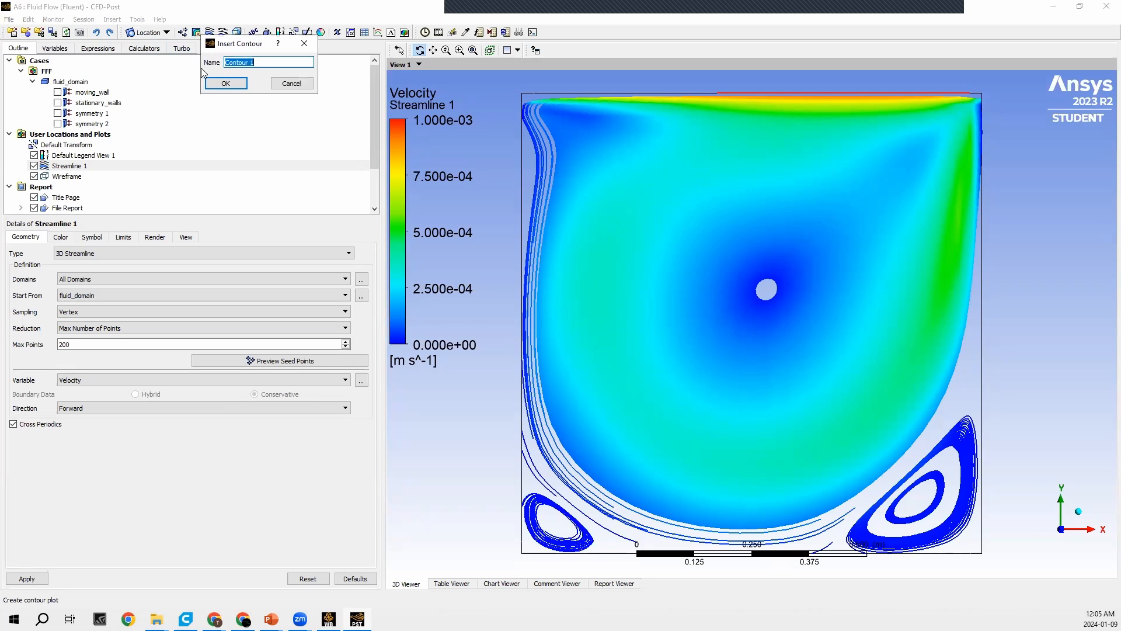
pyautogui.click(233, 83)
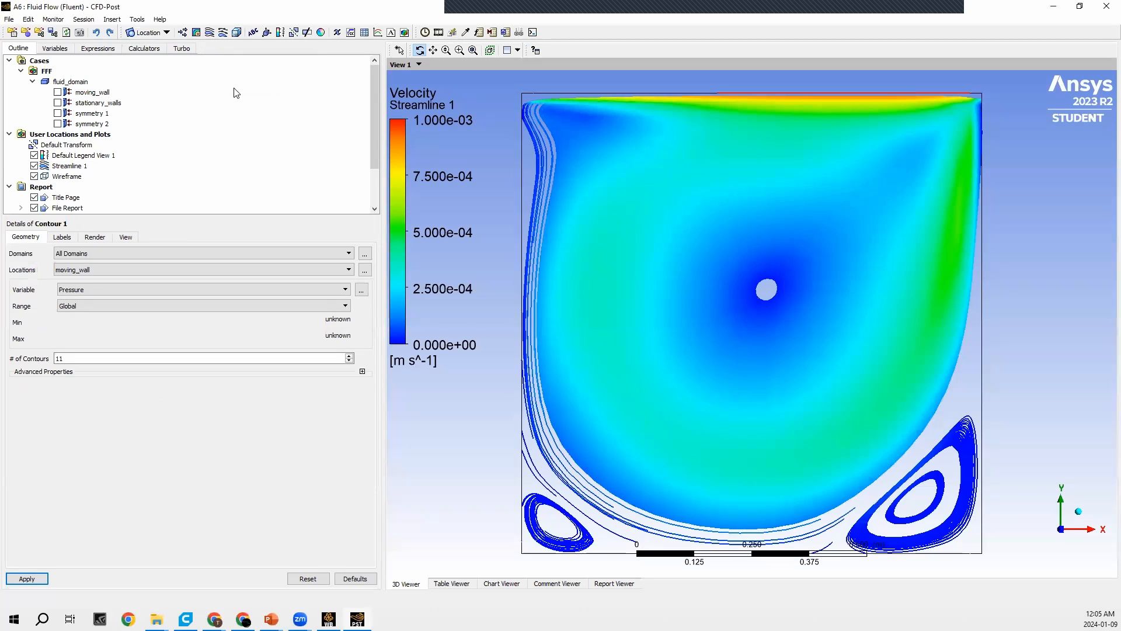
pyautogui.click(93, 270)
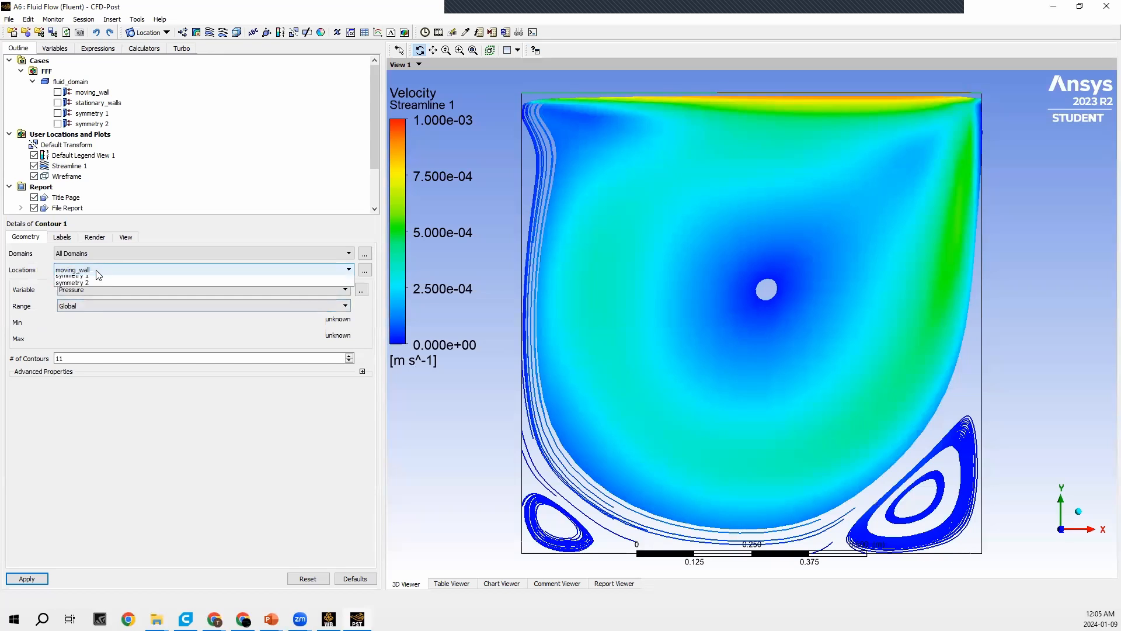
pyautogui.click(87, 297)
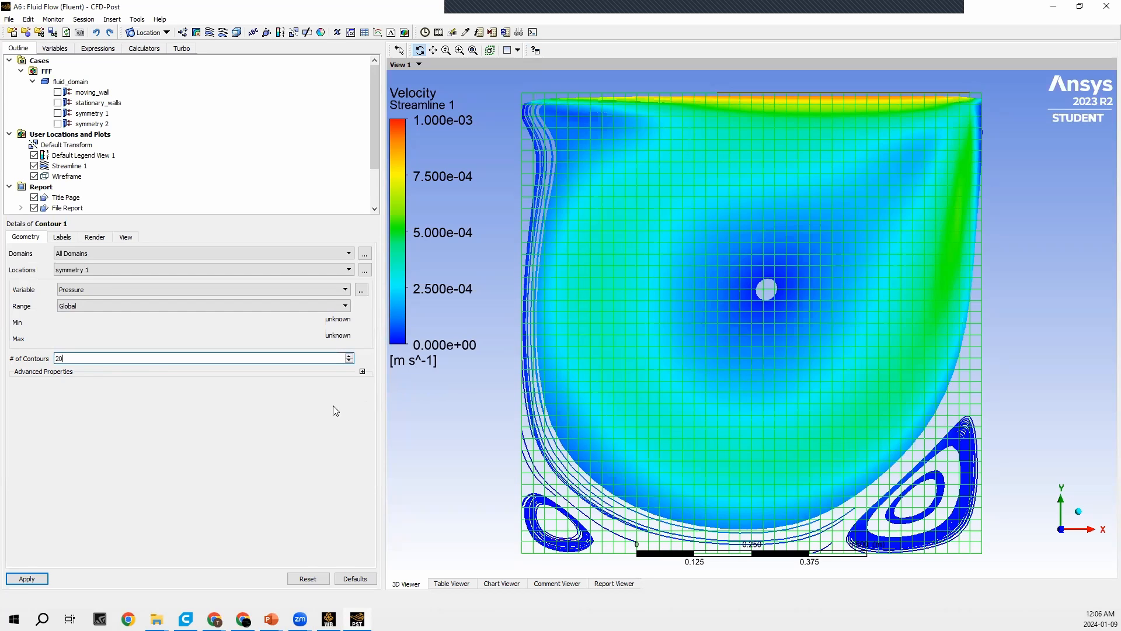
pyautogui.click(34, 581)
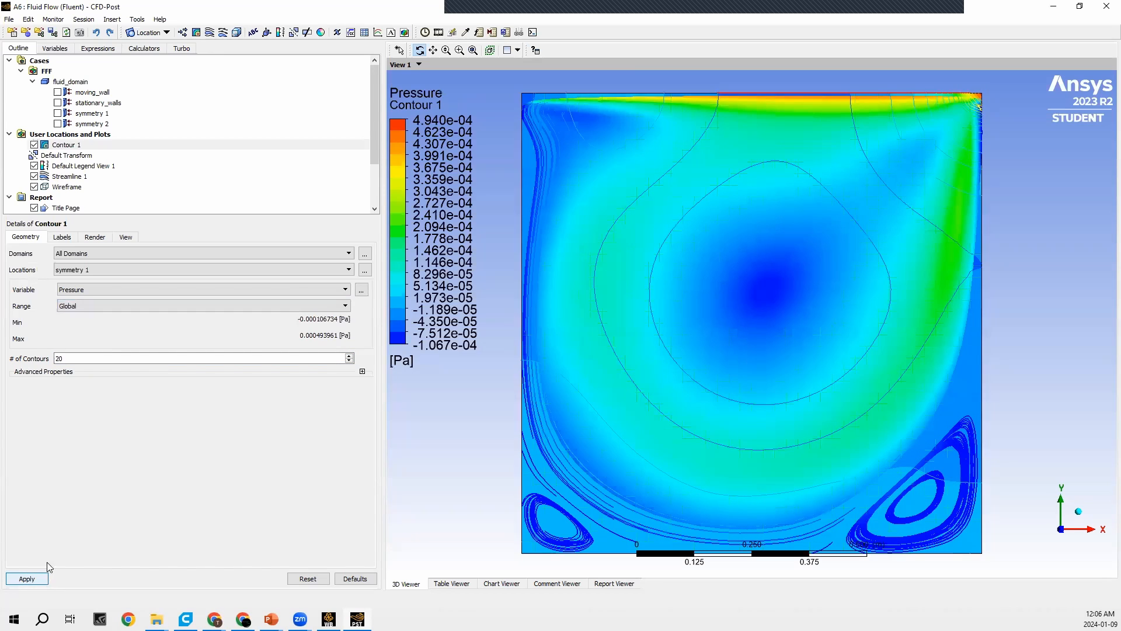
pyautogui.click(34, 177)
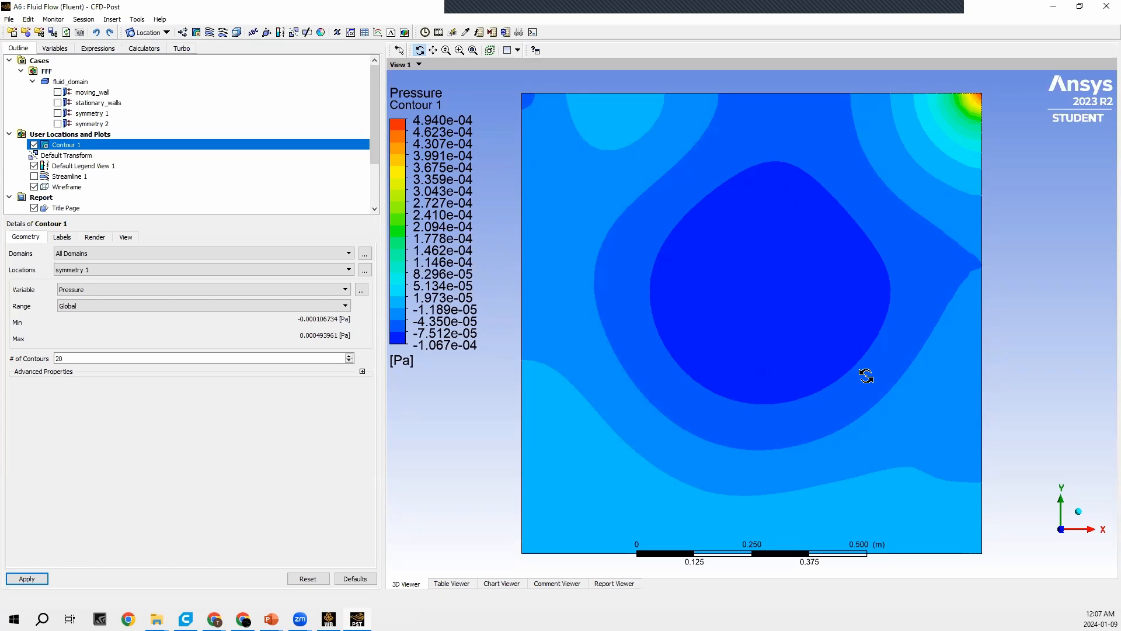
# Change the variable of Contour 1 to Velocity u and update the plot.
pyautogui.click(108, 290)
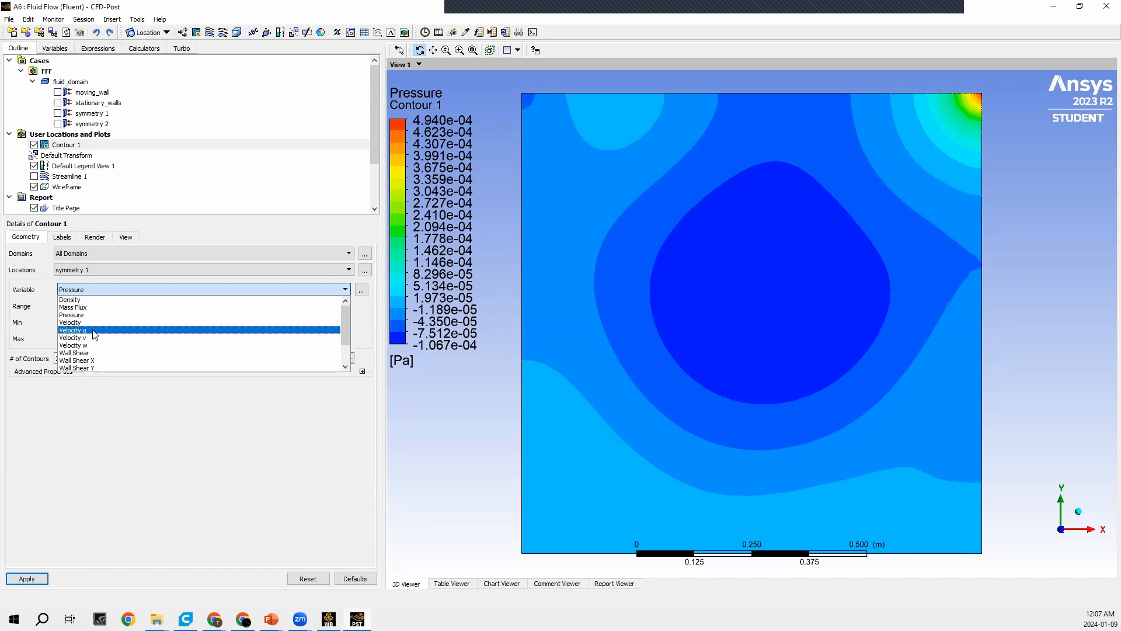
pyautogui.click(95, 331)
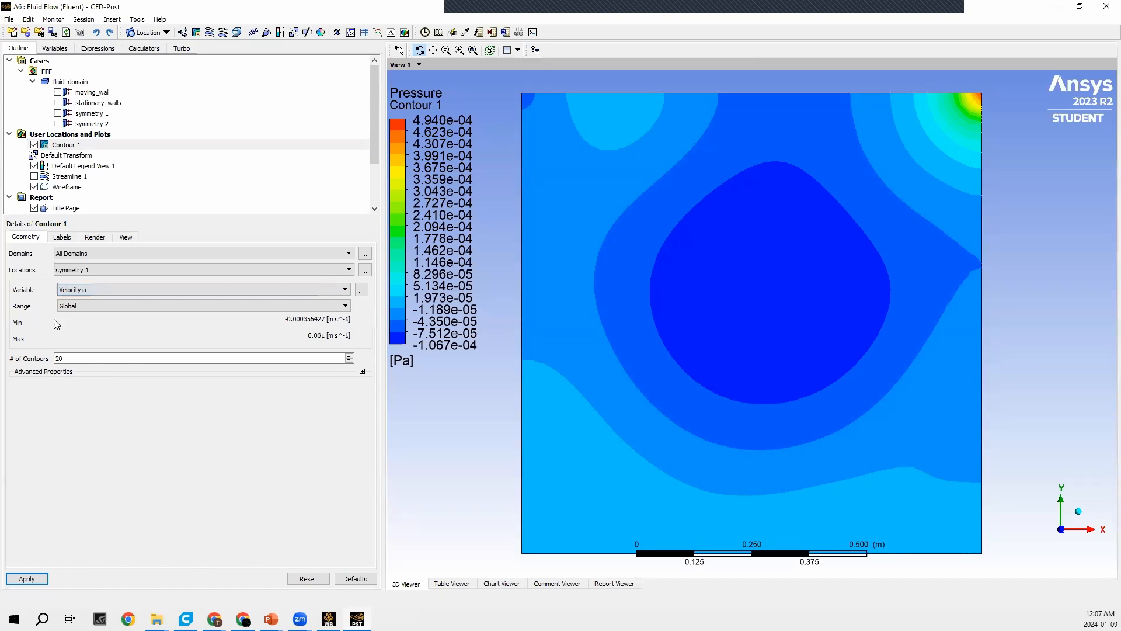
pyautogui.click(41, 578)
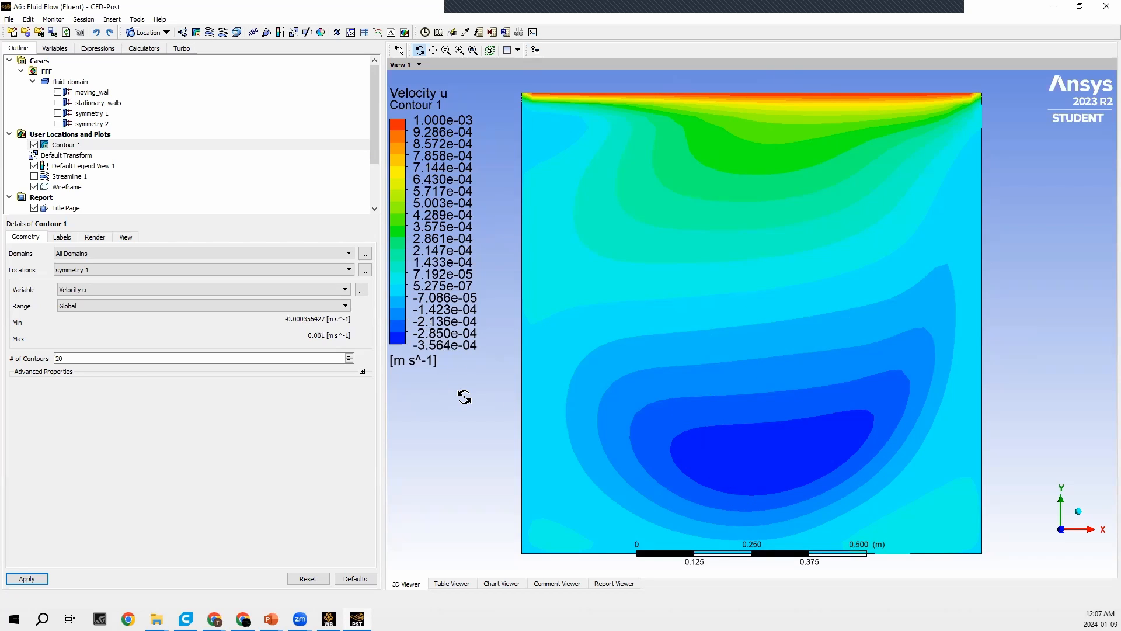
# Set the variable of Contour 1 to Velocity v and regenerate the contour.
pyautogui.click(78, 292)
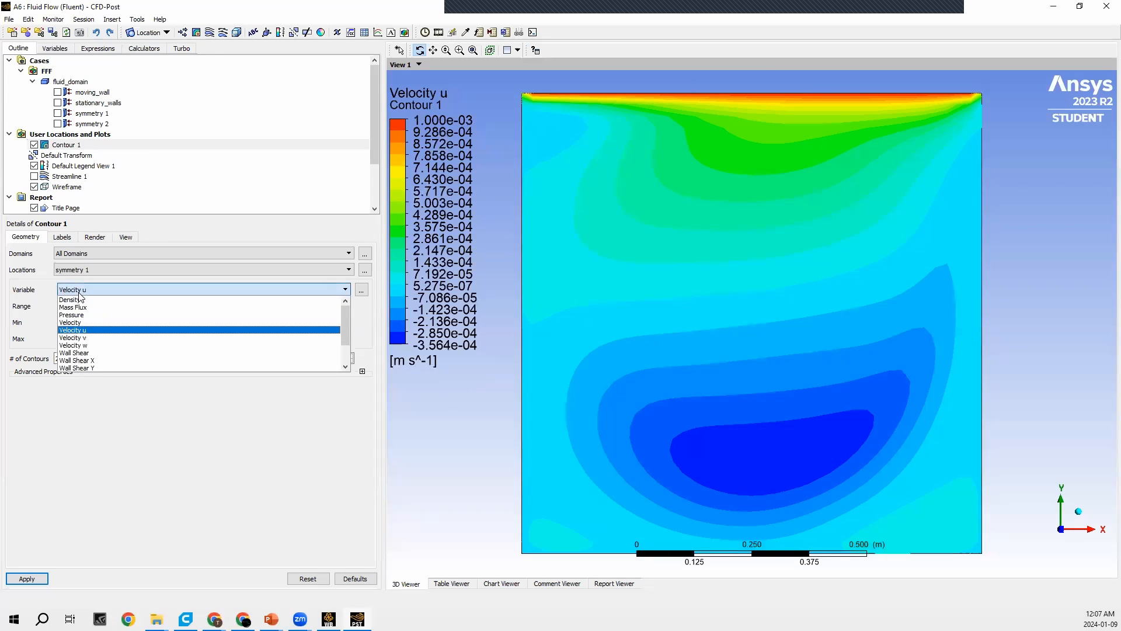
pyautogui.click(97, 338)
pyautogui.click(28, 578)
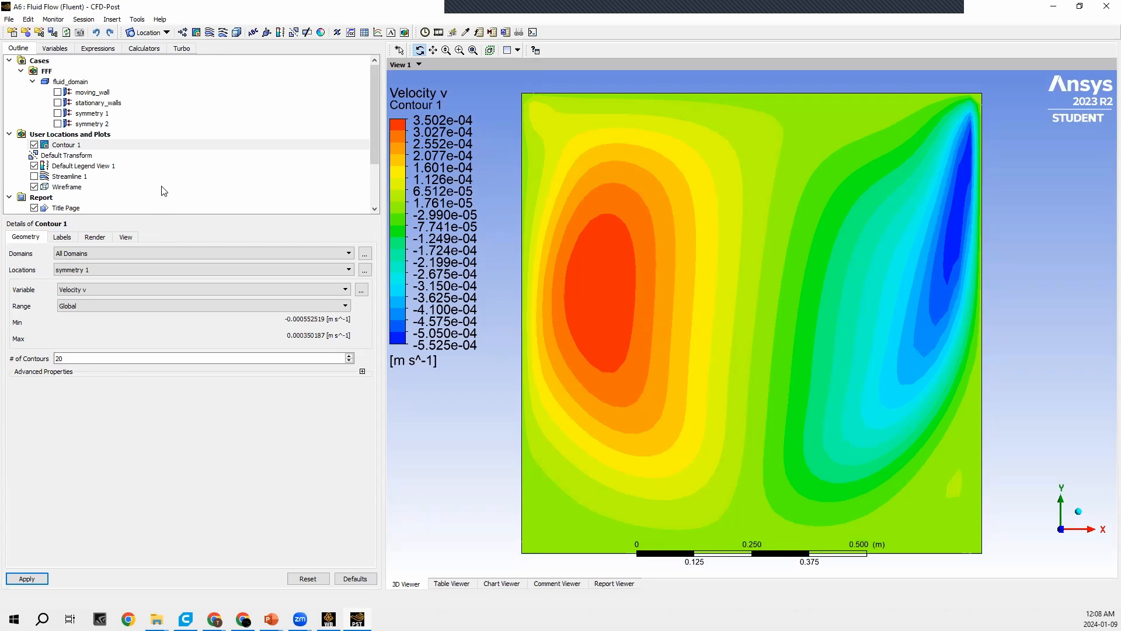
# Add a second contour plot showing pressure on symmetry 1 with 11 contours, and hide Contour 1.
pyautogui.click(196, 34)
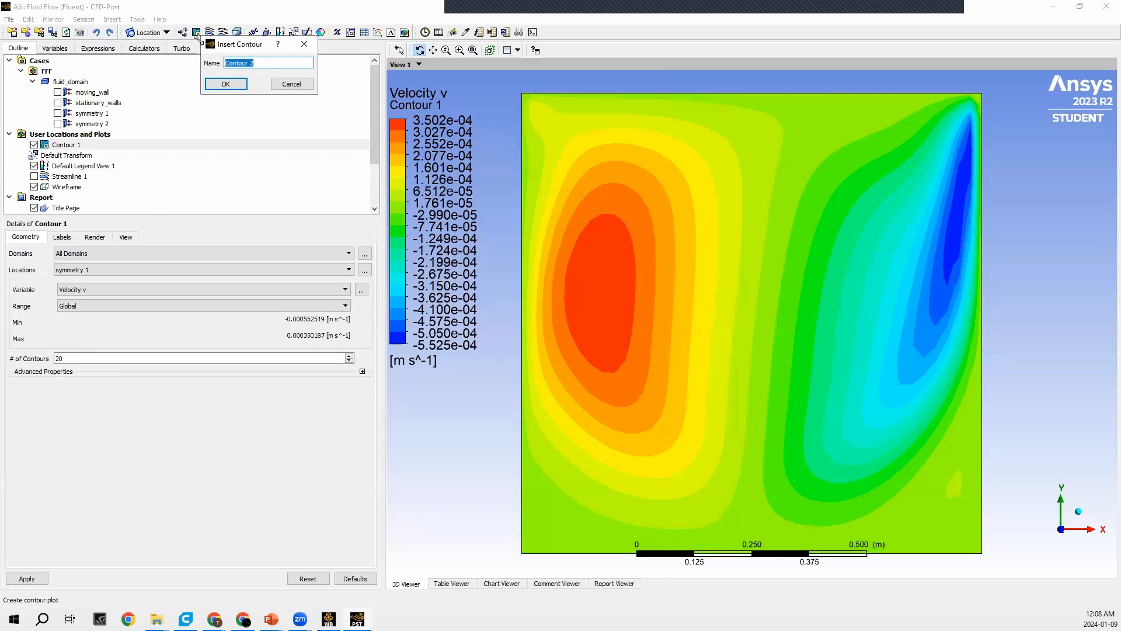
pyautogui.click(241, 88)
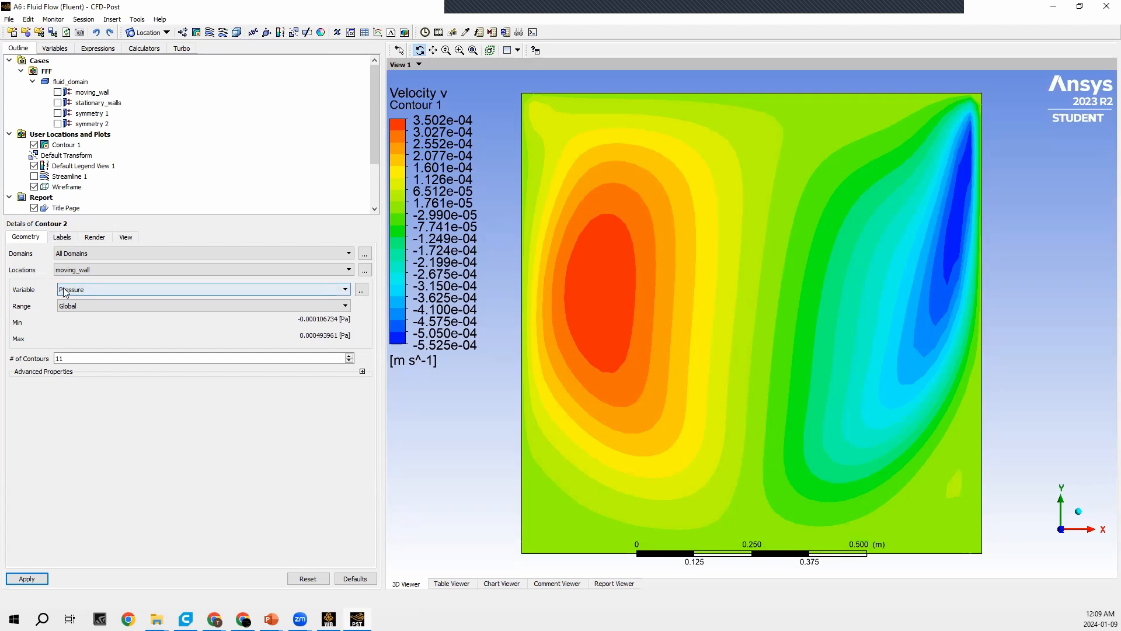
pyautogui.click(32, 577)
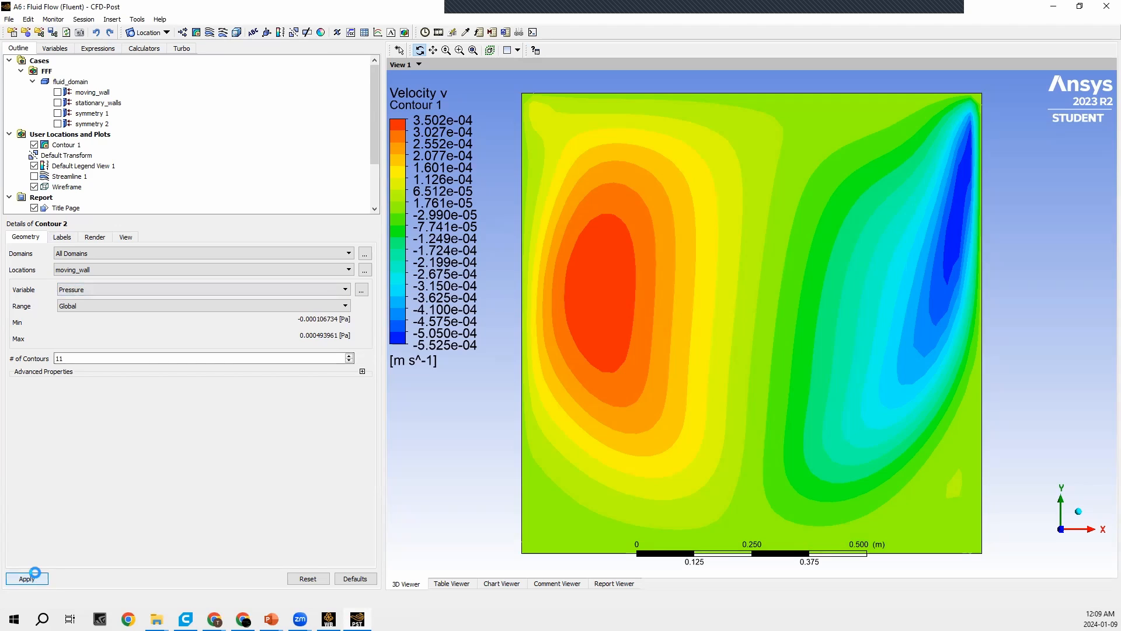
pyautogui.click(34, 145)
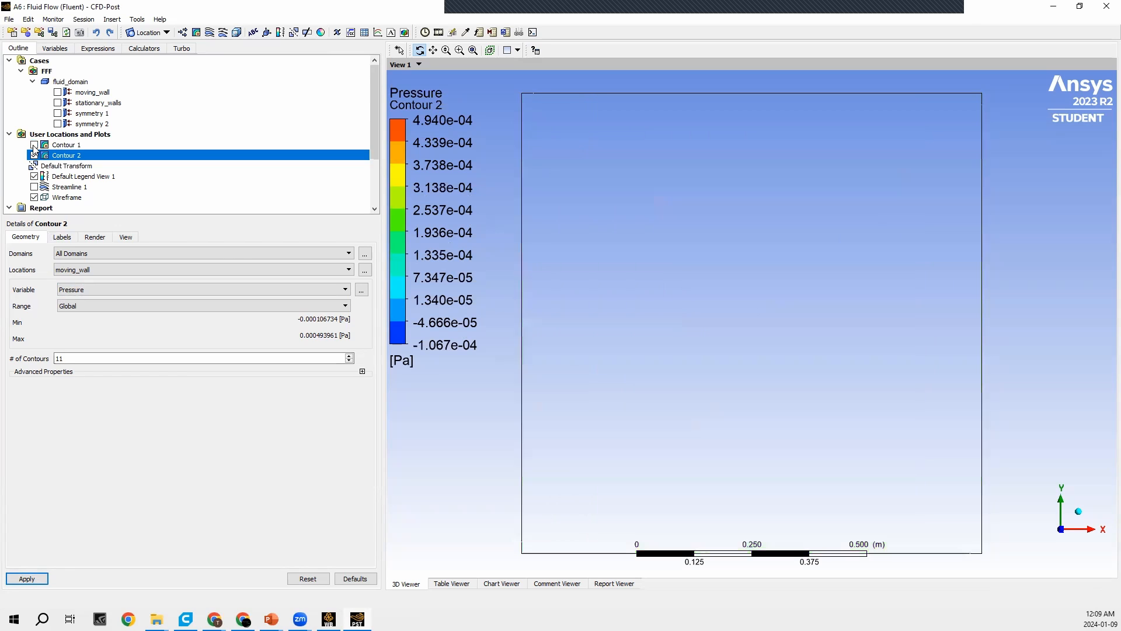
pyautogui.click(71, 271)
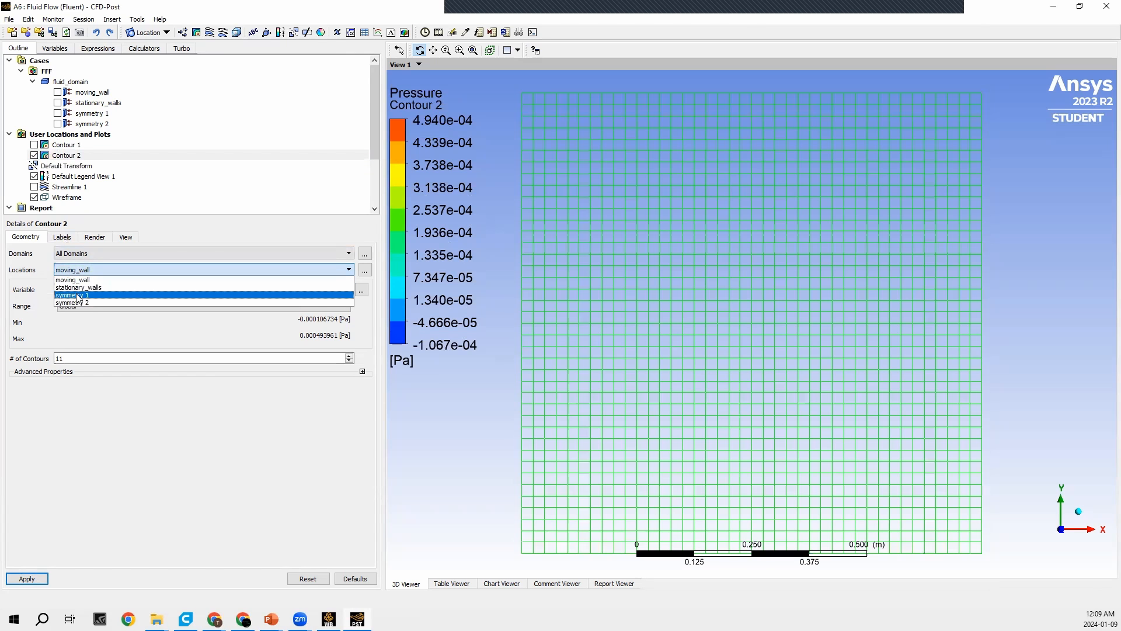
pyautogui.click(79, 296)
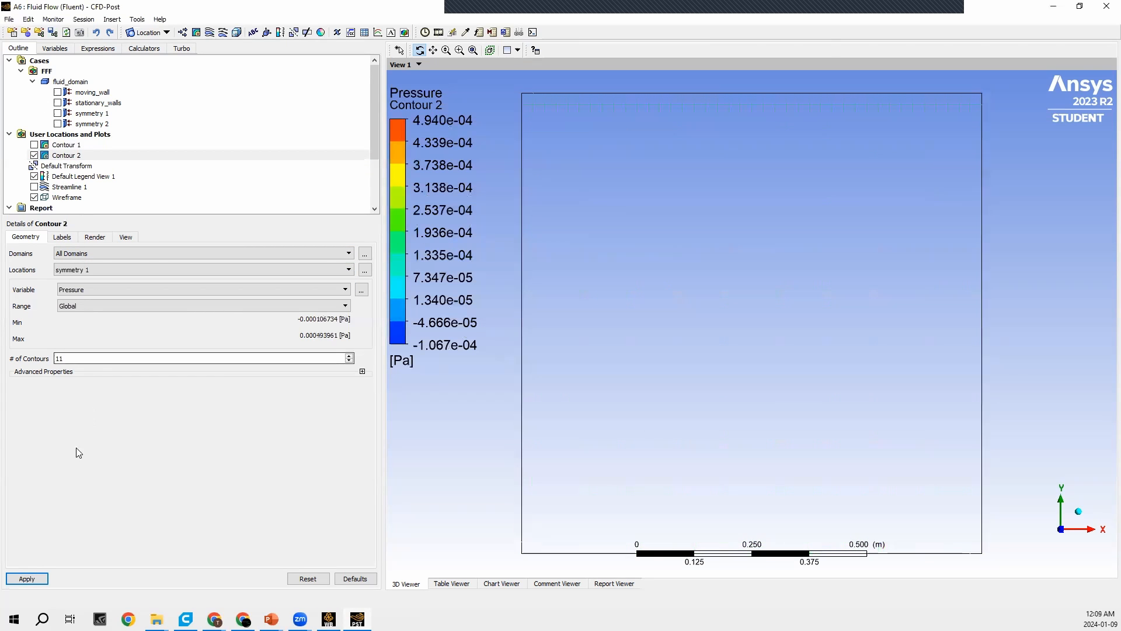
pyautogui.click(27, 579)
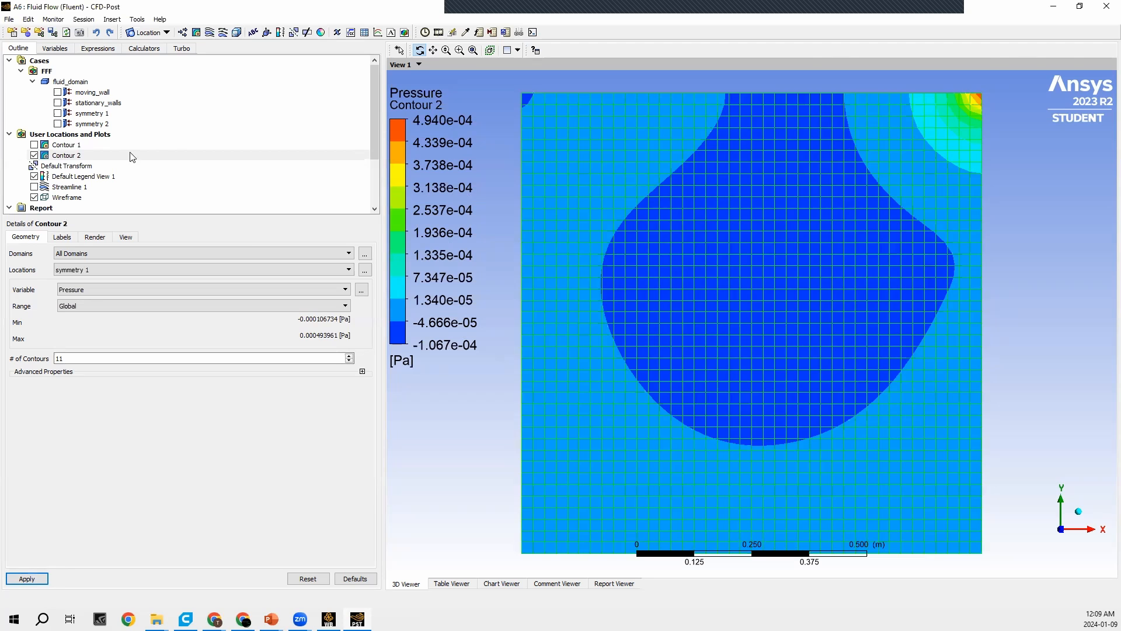
# Switch the display from Contour 2 to Contour 1, ending with both contours hidden and Streamline 1 shown.
pyautogui.click(34, 145)
pyautogui.click(33, 155)
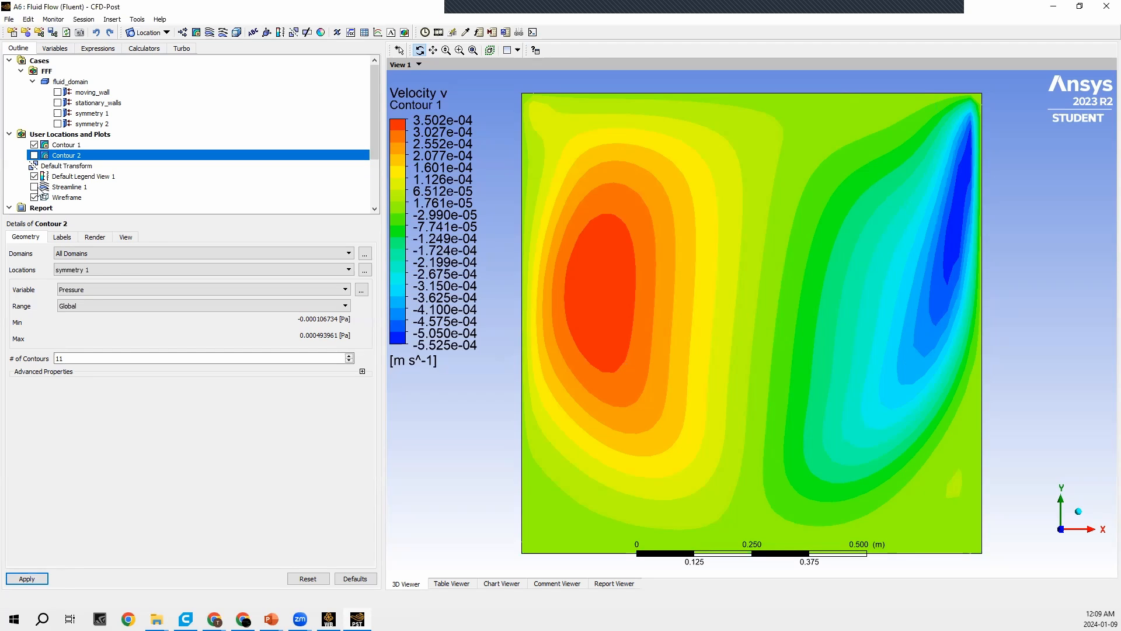
pyautogui.click(34, 145)
pyautogui.click(34, 187)
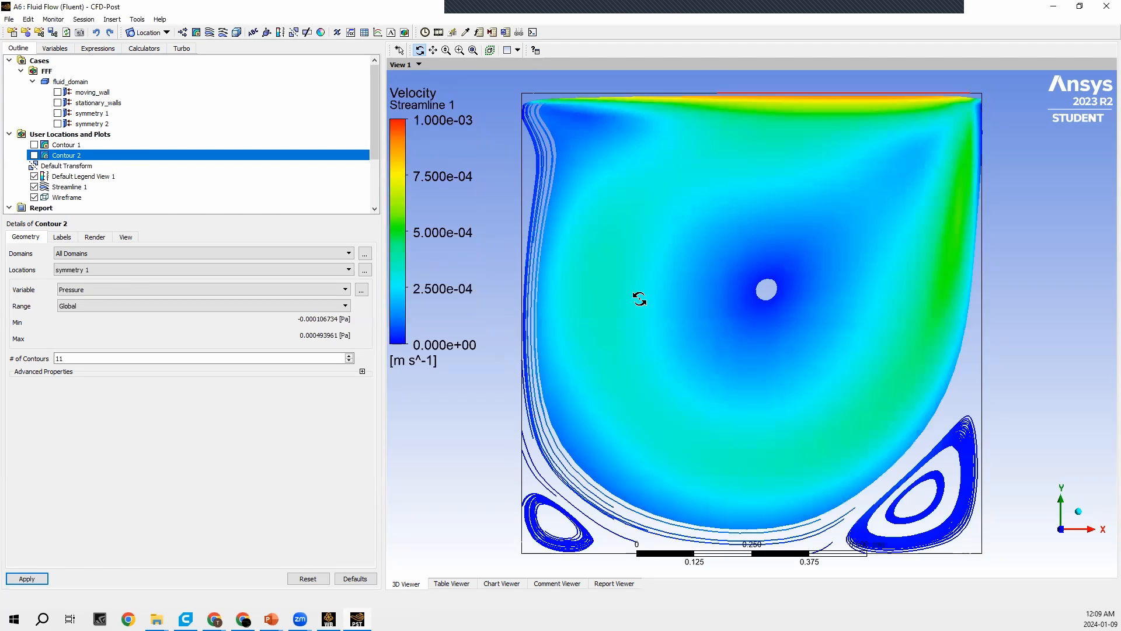